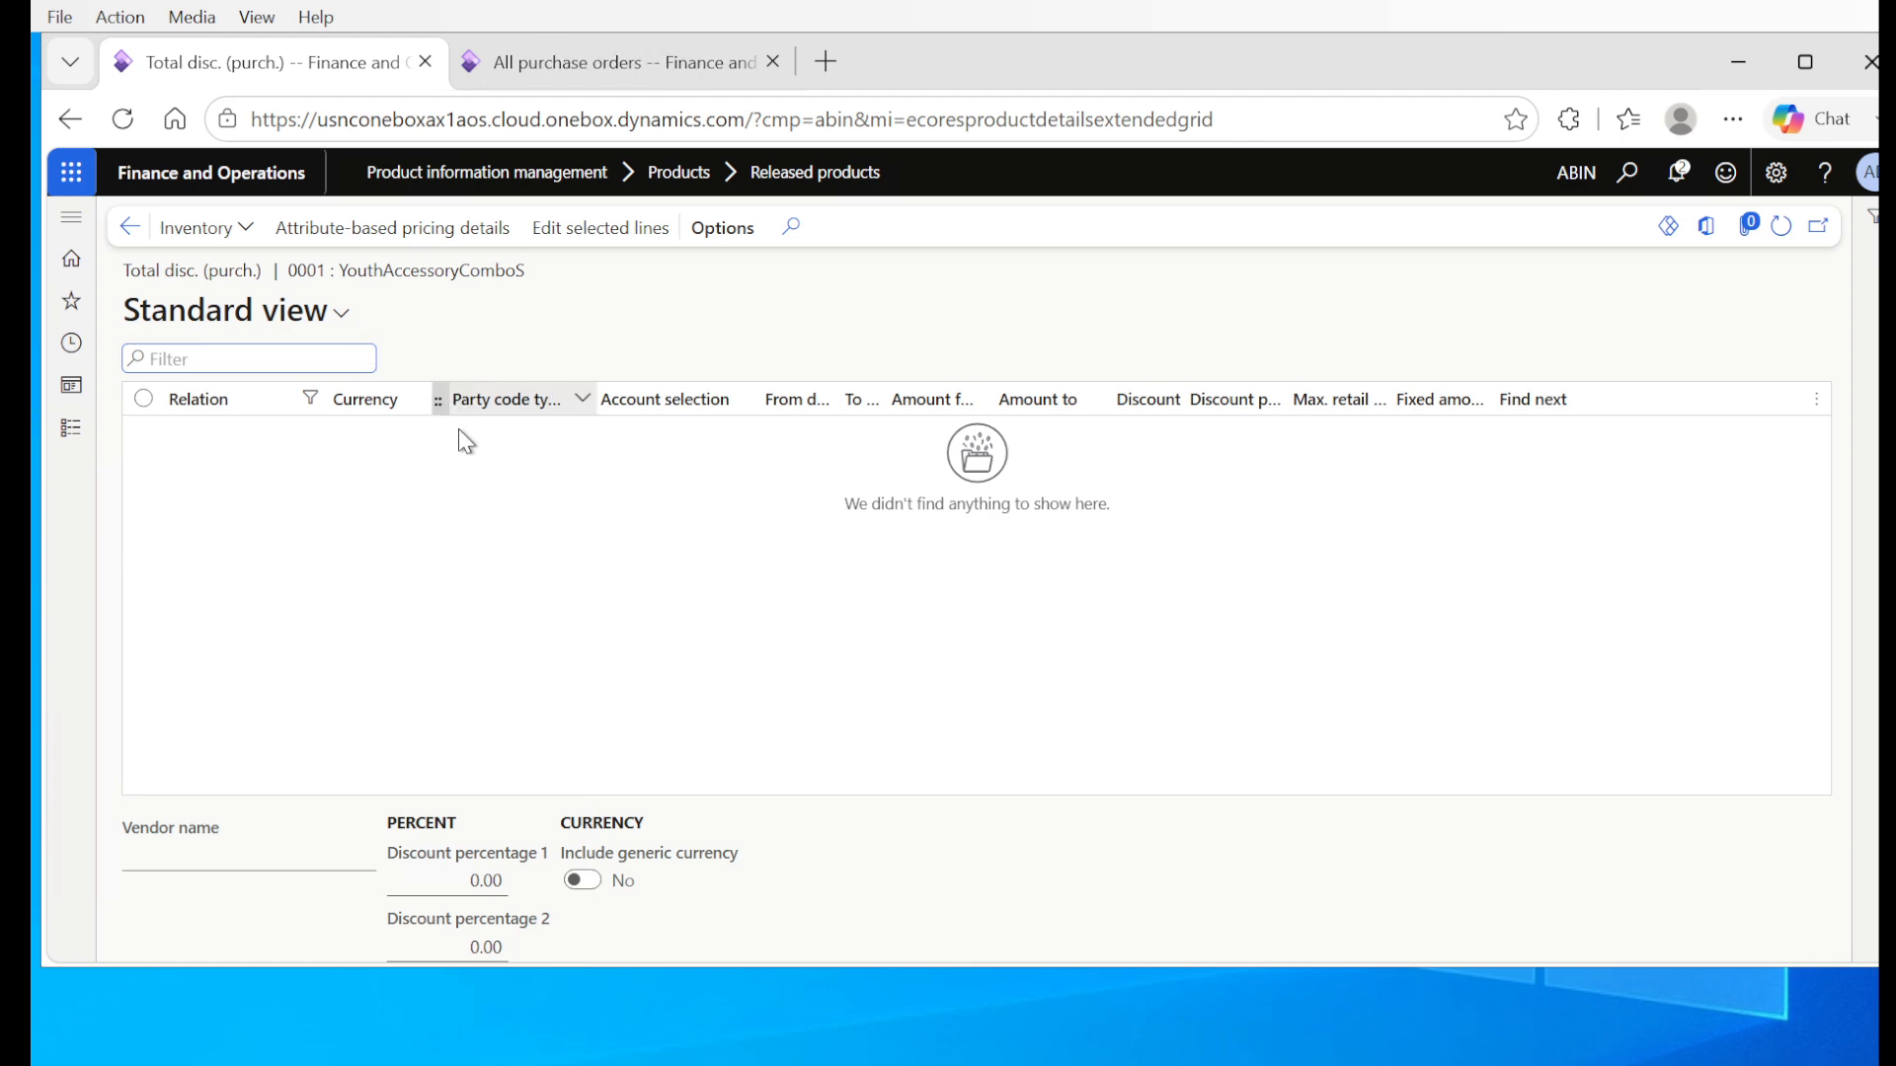
# Step: Leave the product's total purchase discount page and switch to the All purchase orders page
pyautogui.click(129, 227)
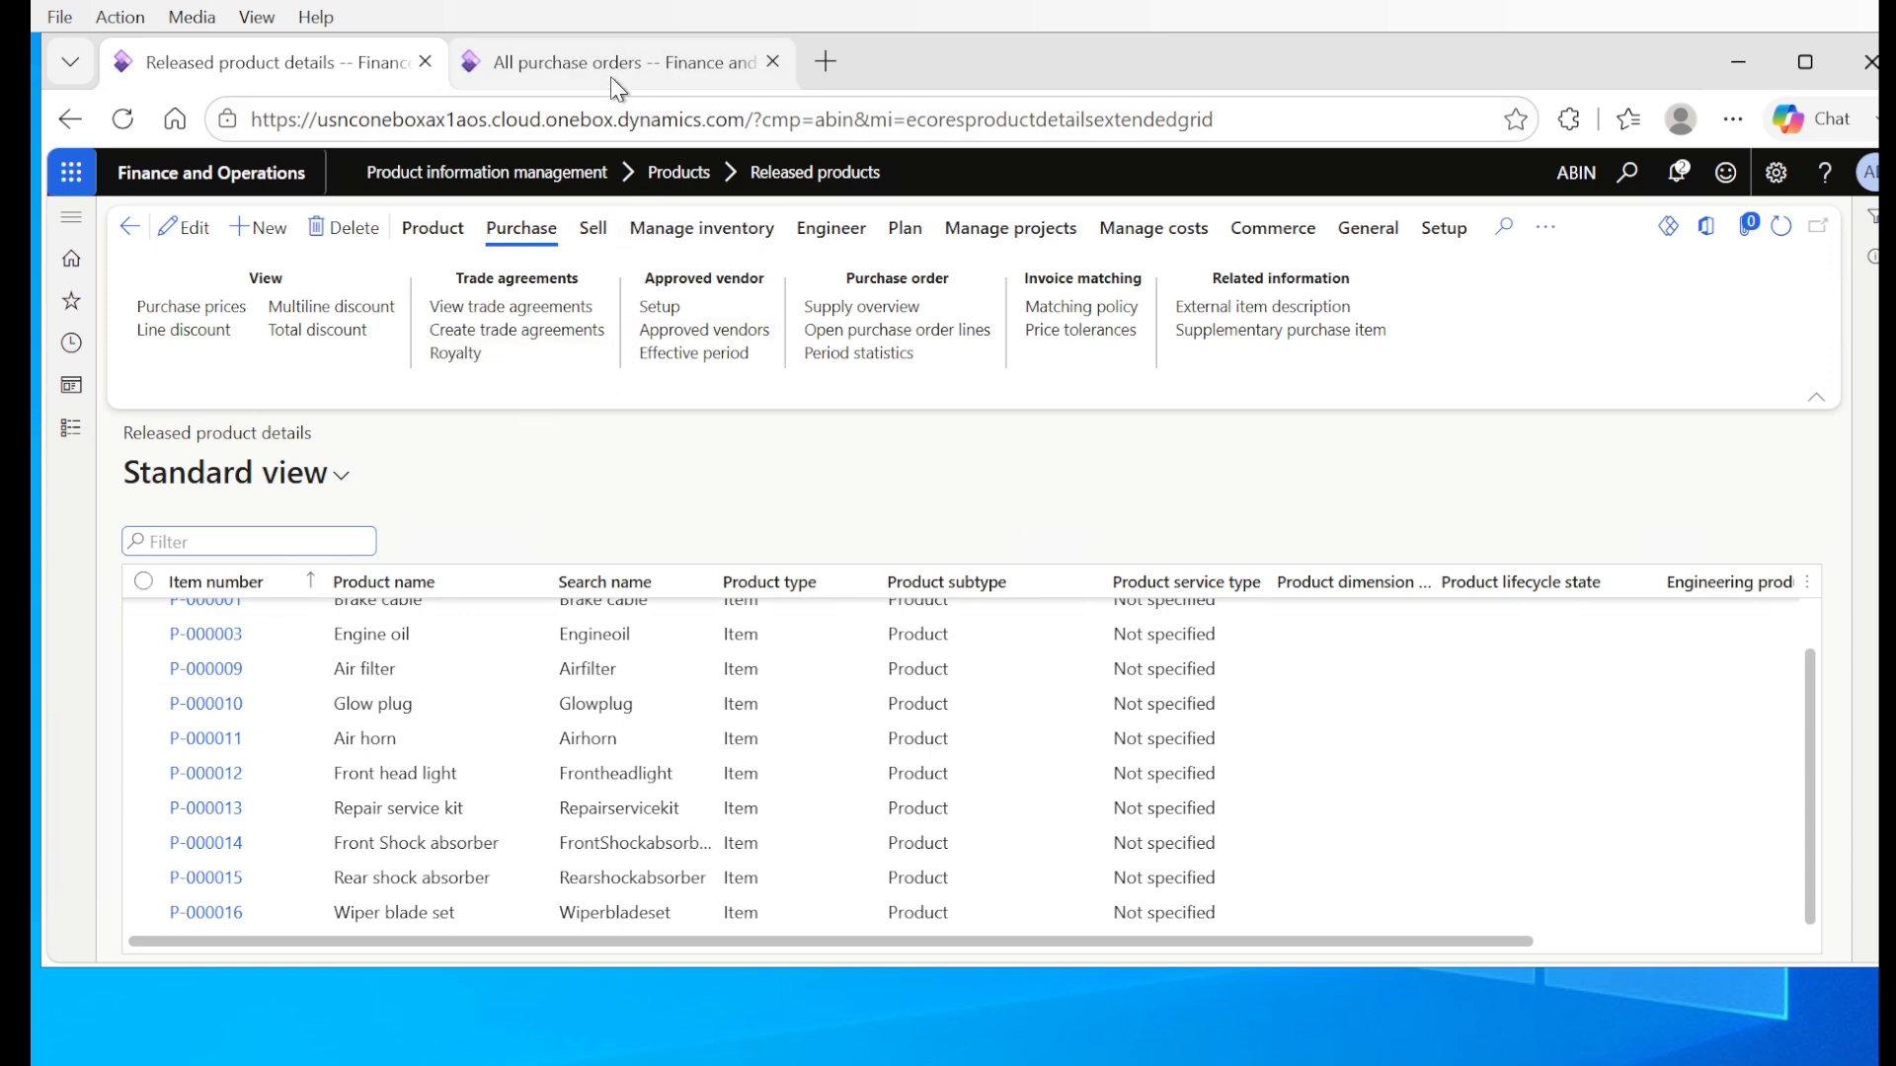
pyautogui.moveTo(605, 69)
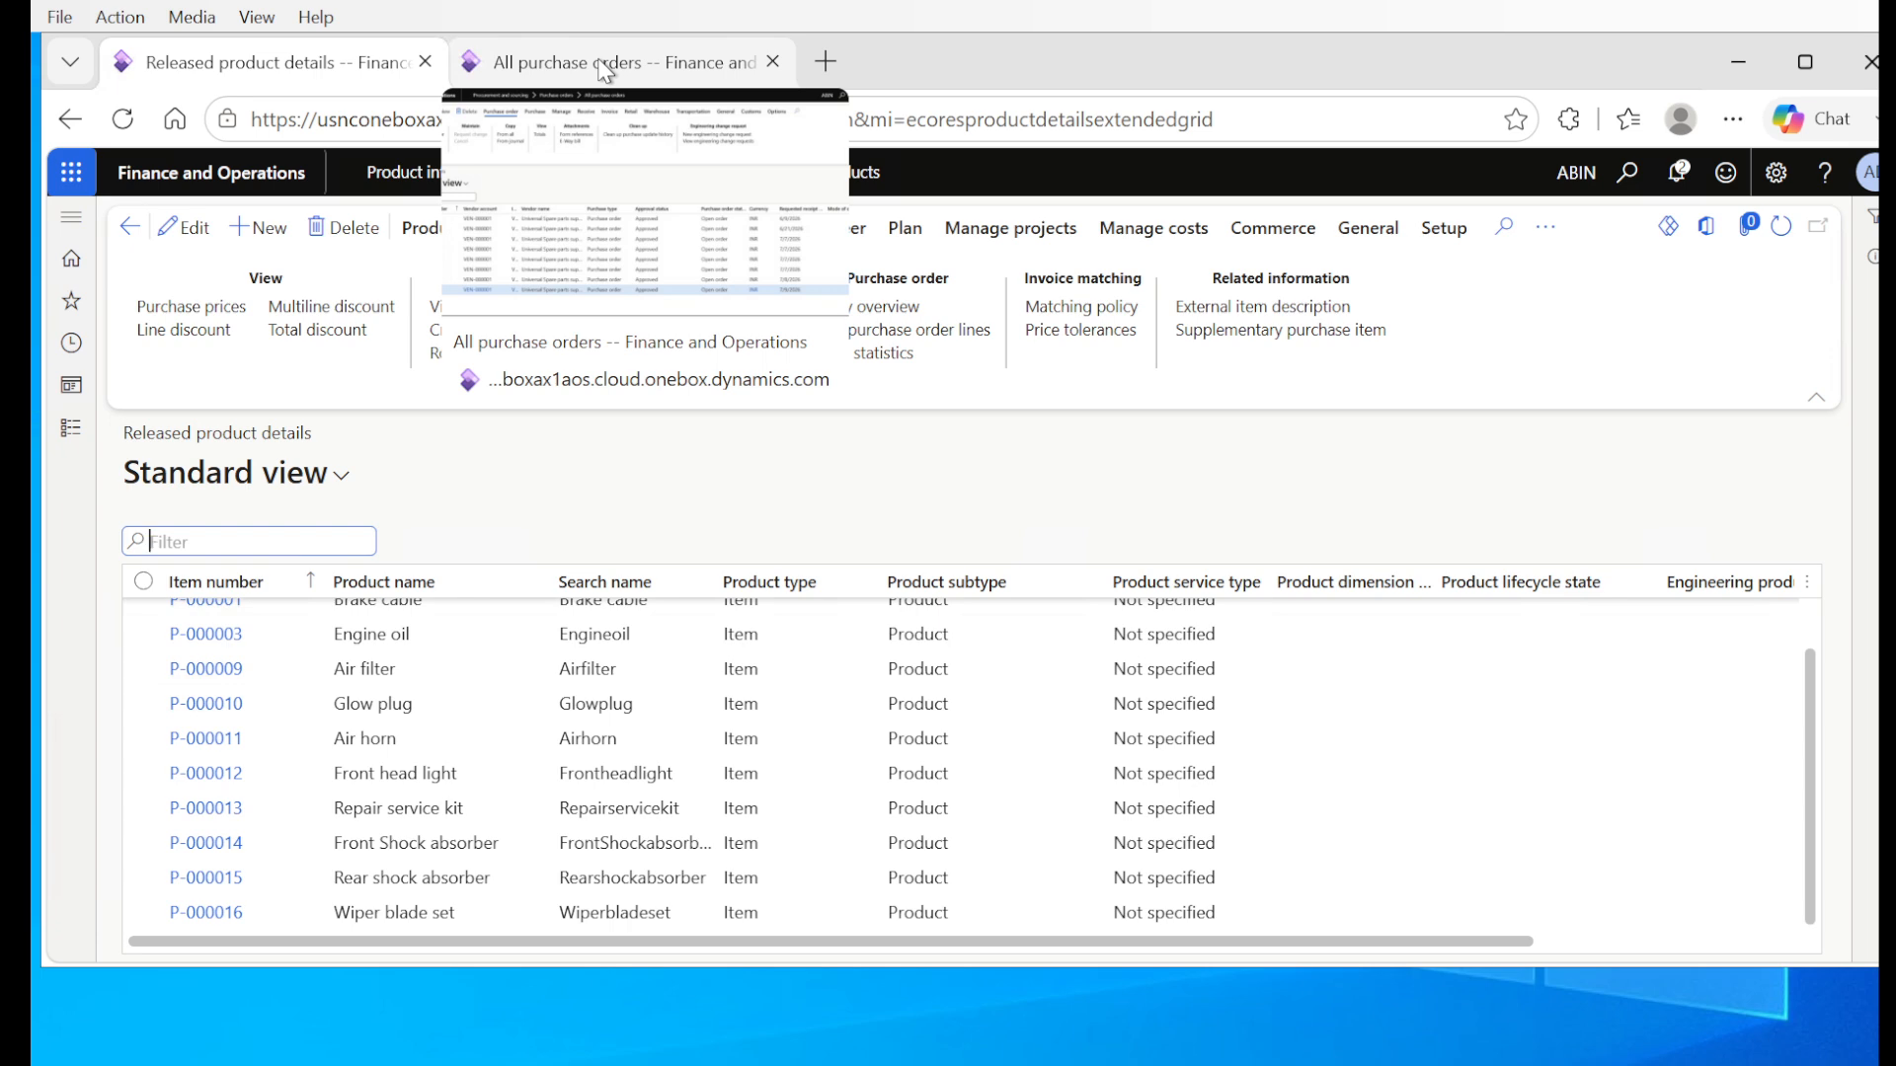
pyautogui.click(599, 62)
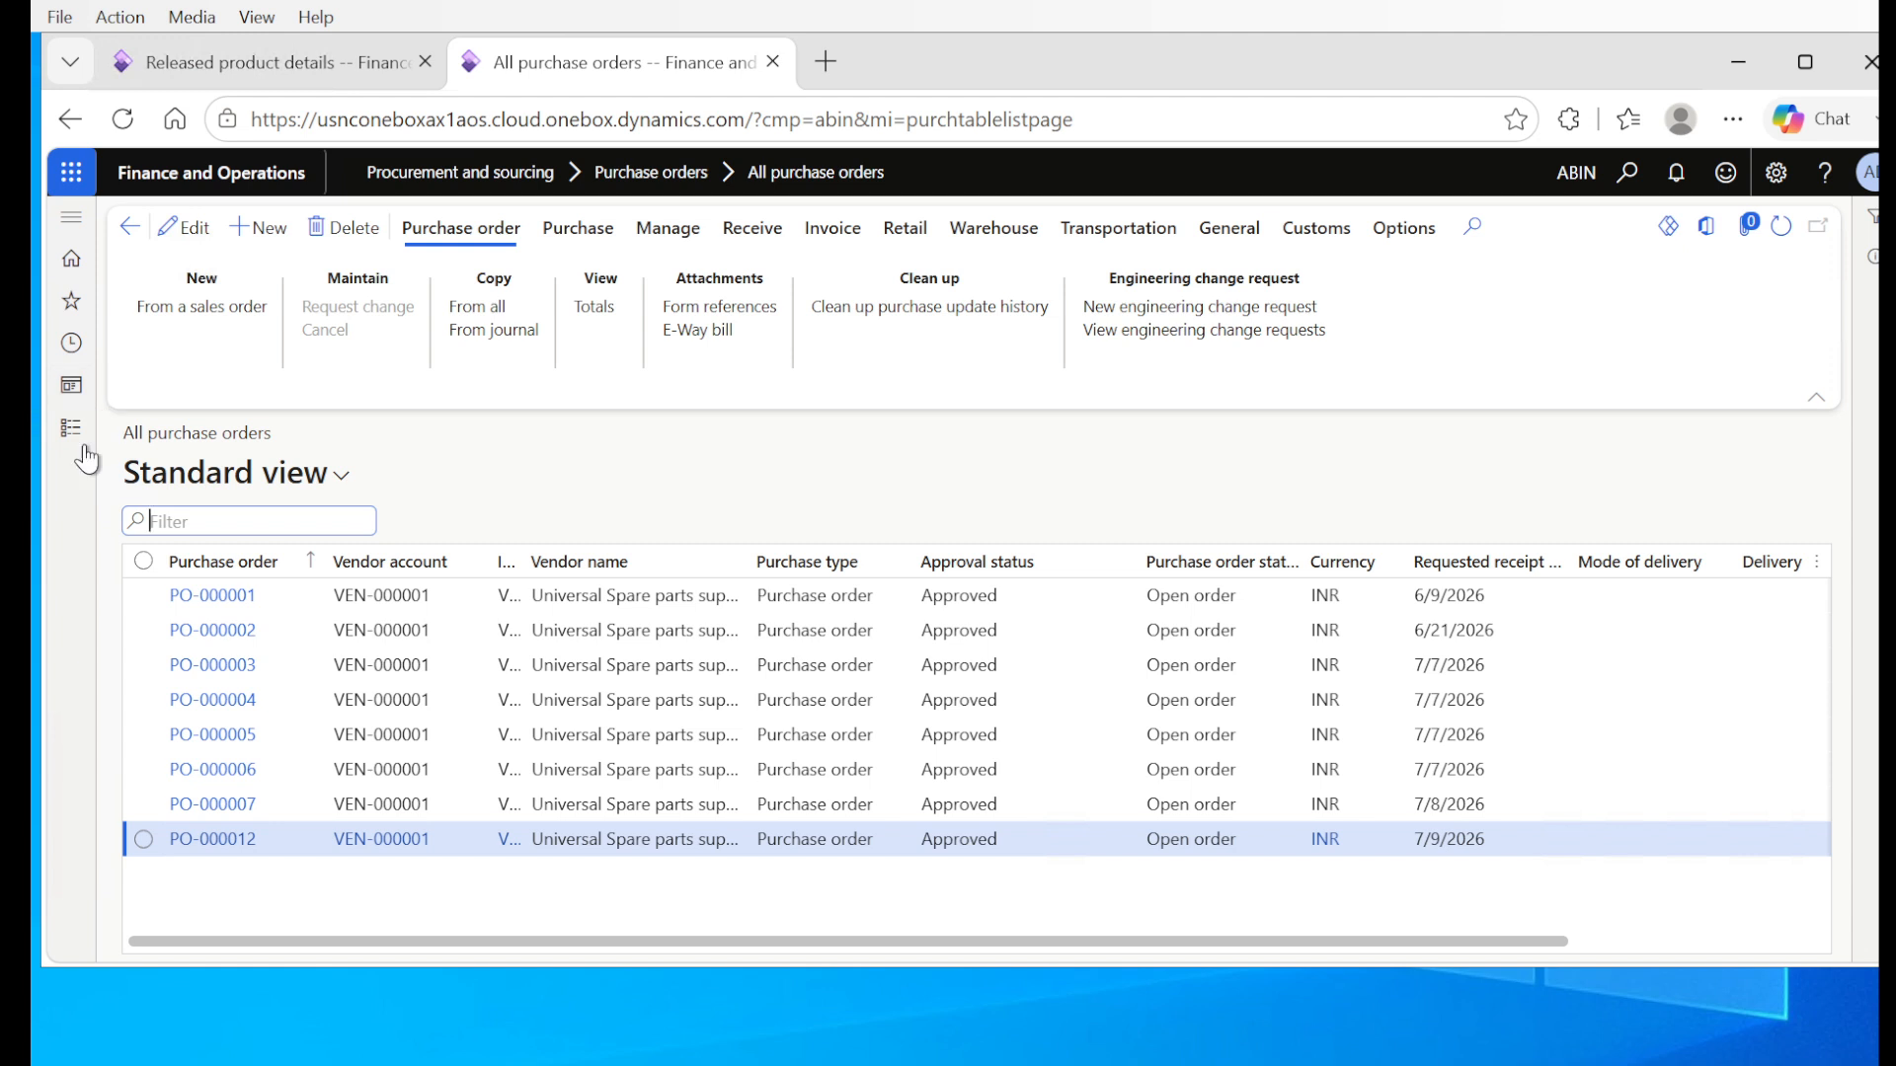
# Step: Open the Activate price/discount setup of the Procurement and sourcing module
pyautogui.click(73, 432)
pyautogui.click(72, 431)
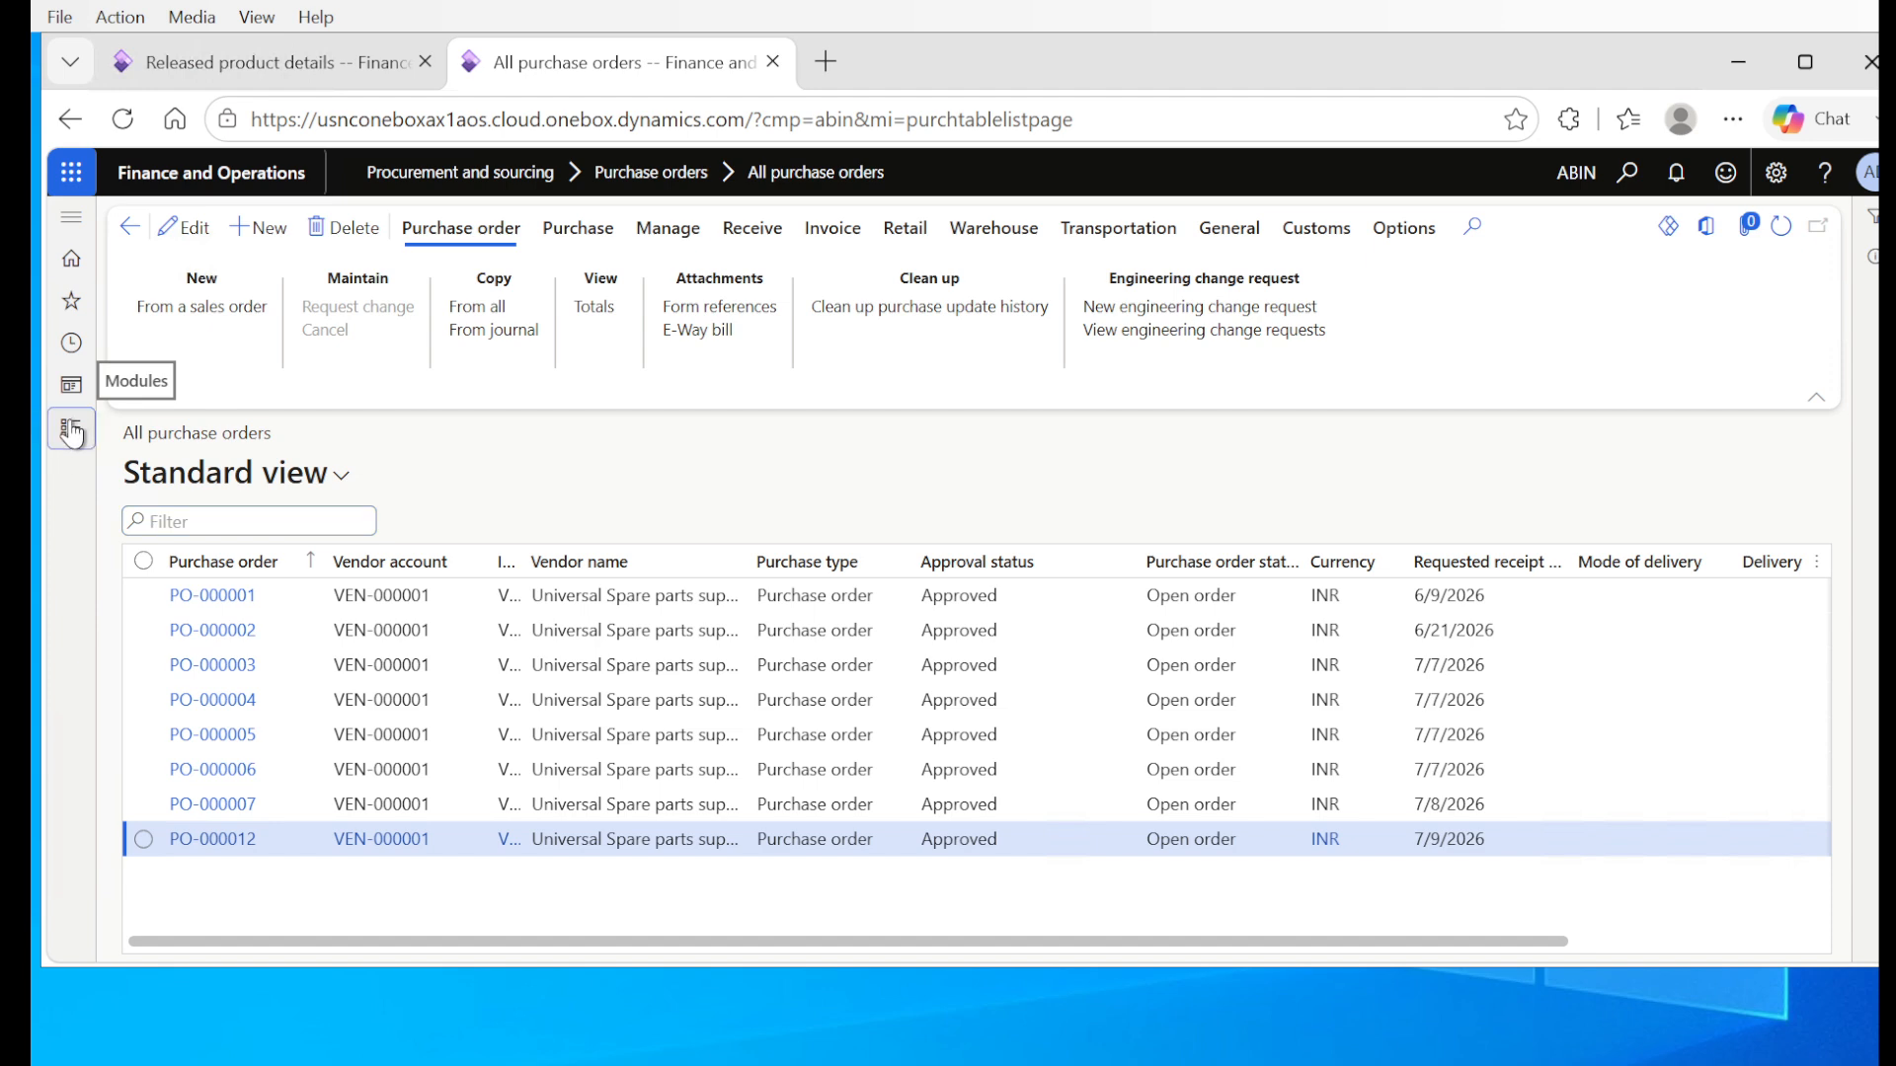
pyautogui.scroll(-10, 148, 889)
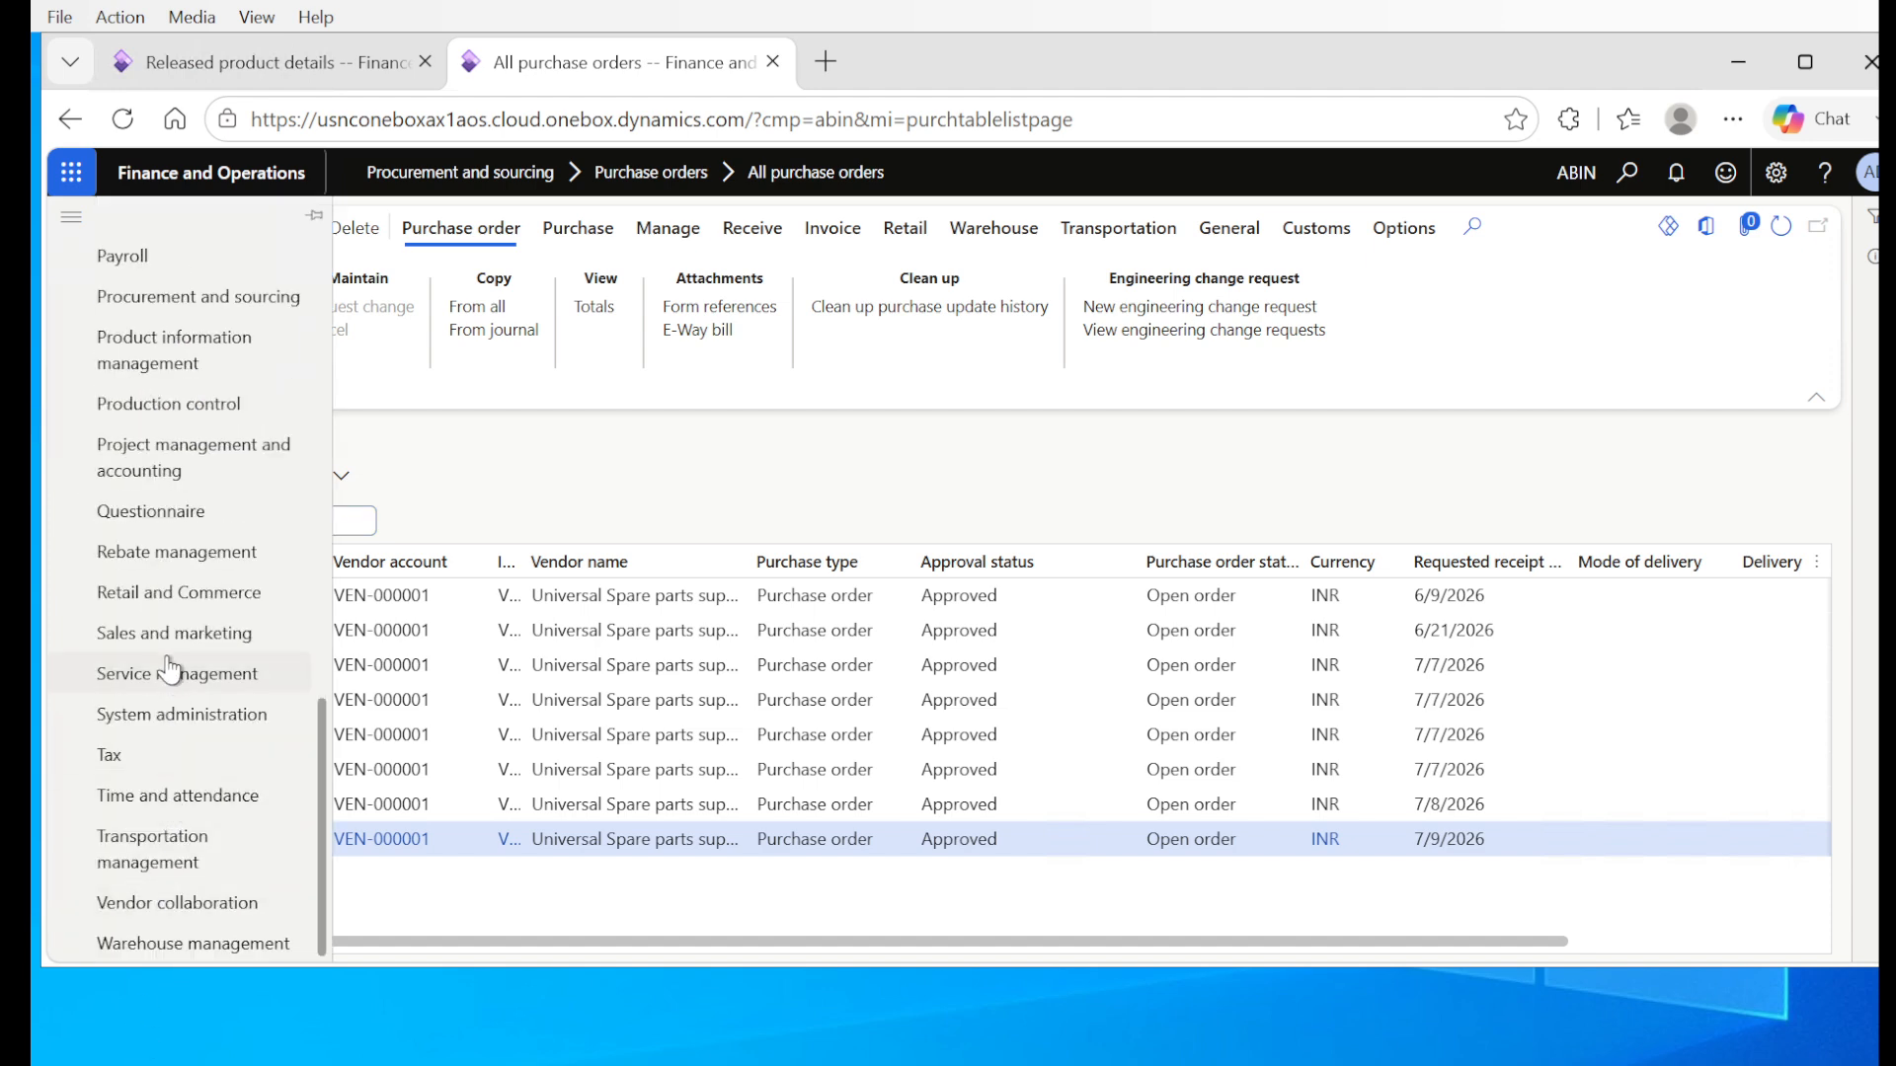
pyautogui.click(181, 308)
pyautogui.moveTo(1155, 952); pyautogui.dragTo(1633, 933)
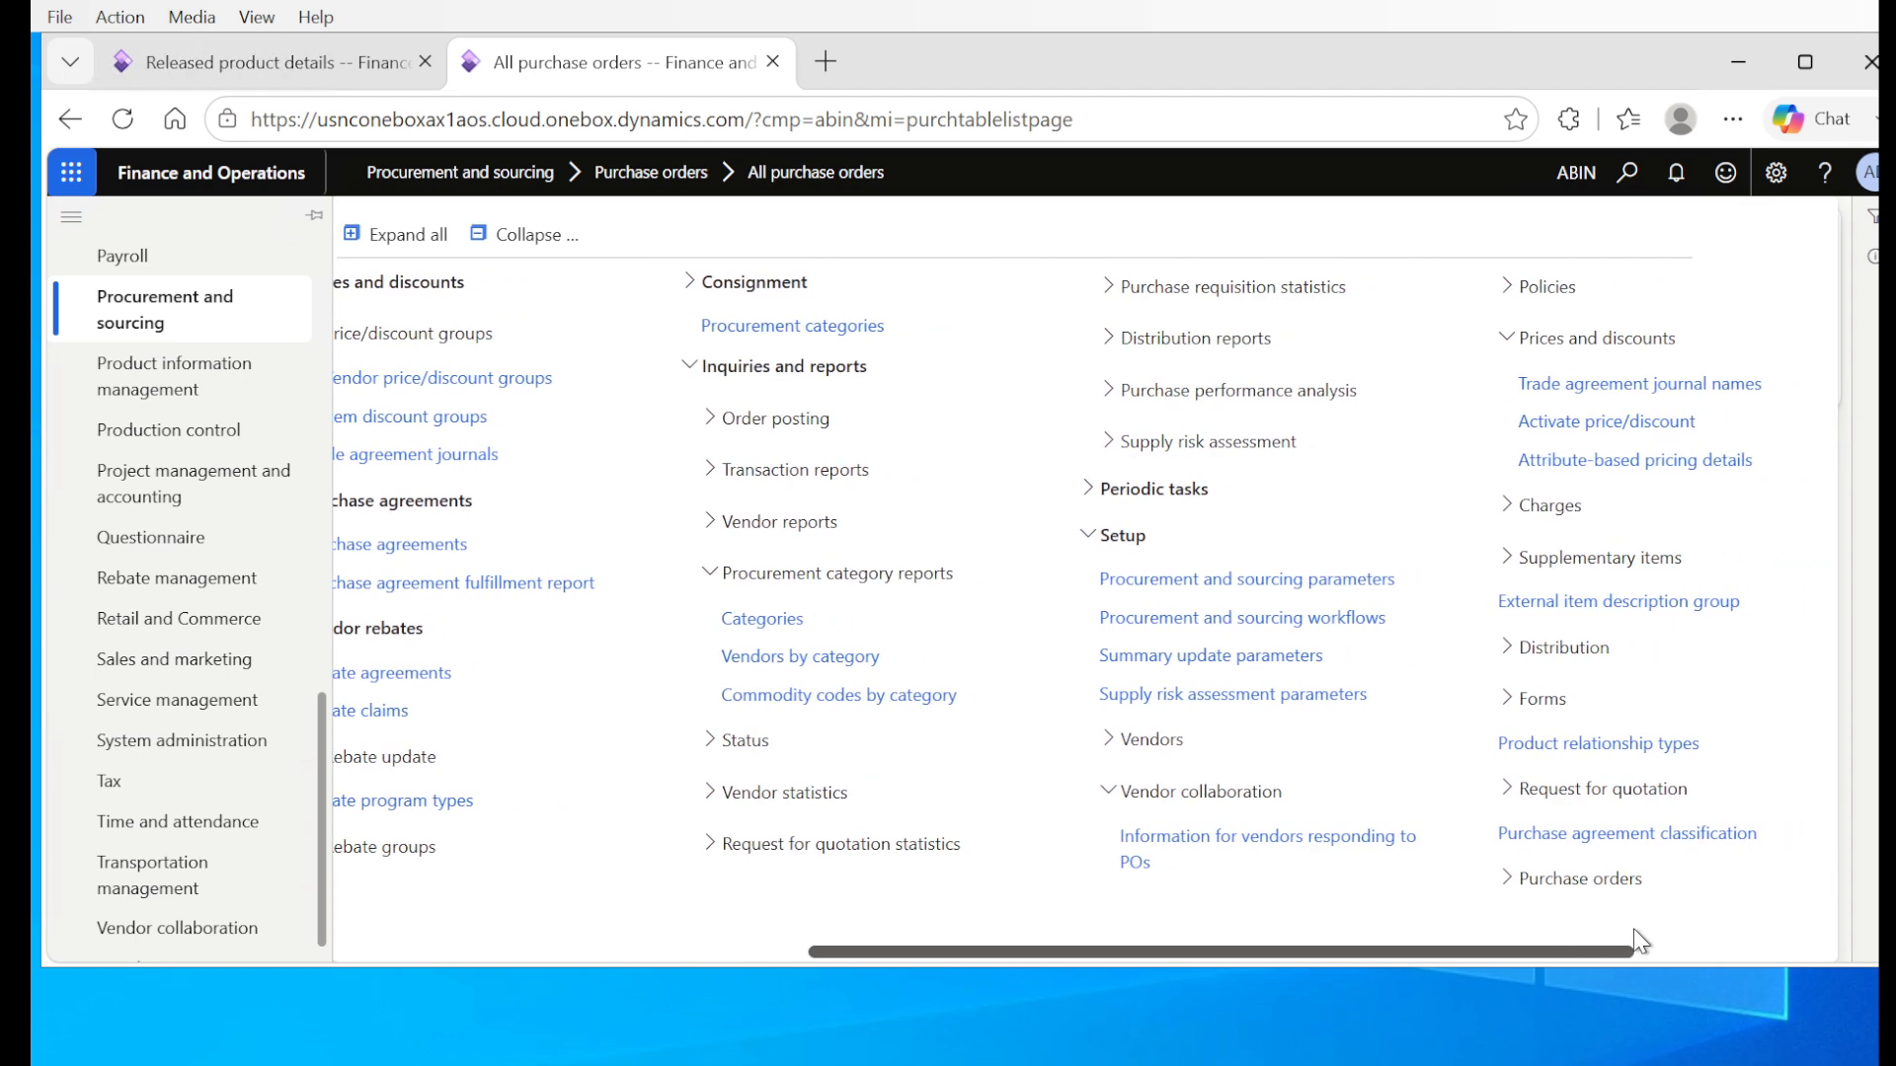
pyautogui.click(1575, 421)
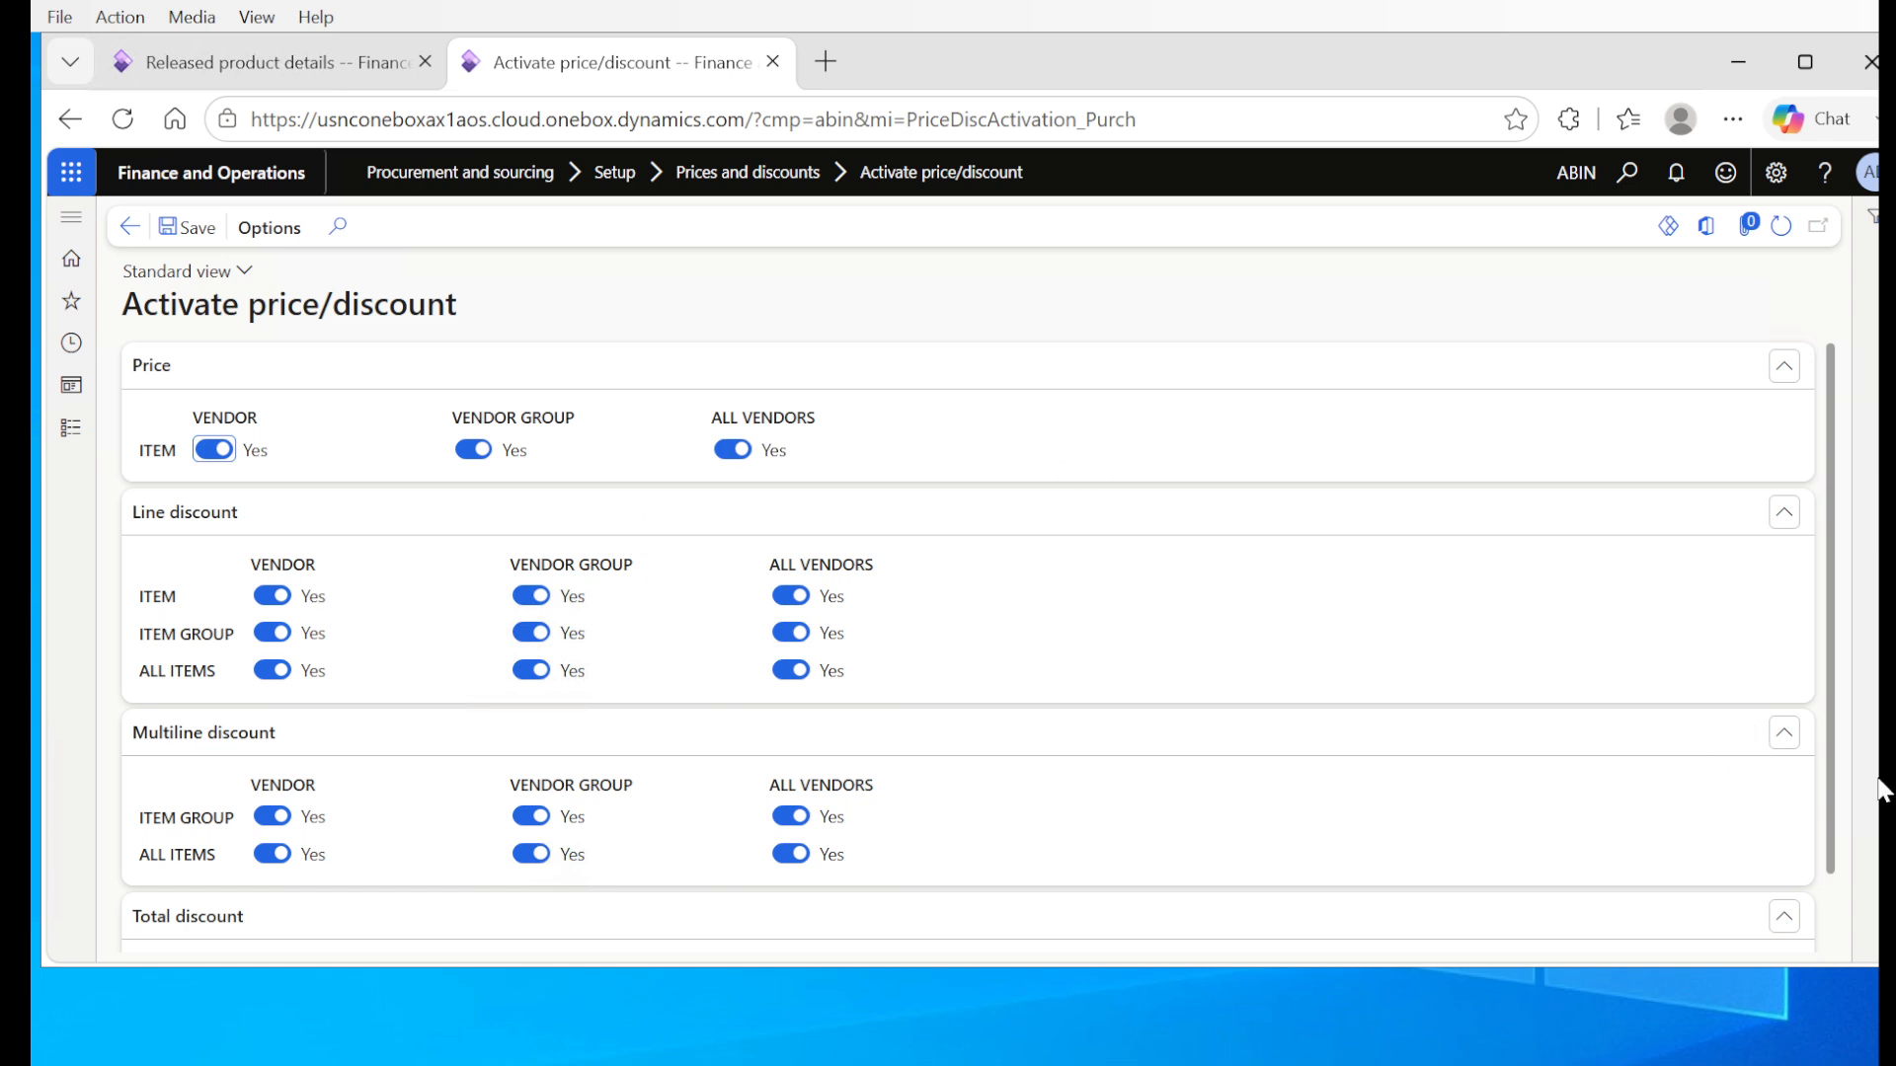
# Step: Check the Total discount activation for vendor, vendor group and all vendors, leaving it enabled for the vendor
pyautogui.moveTo(1828, 794); pyautogui.dragTo(1840, 879)
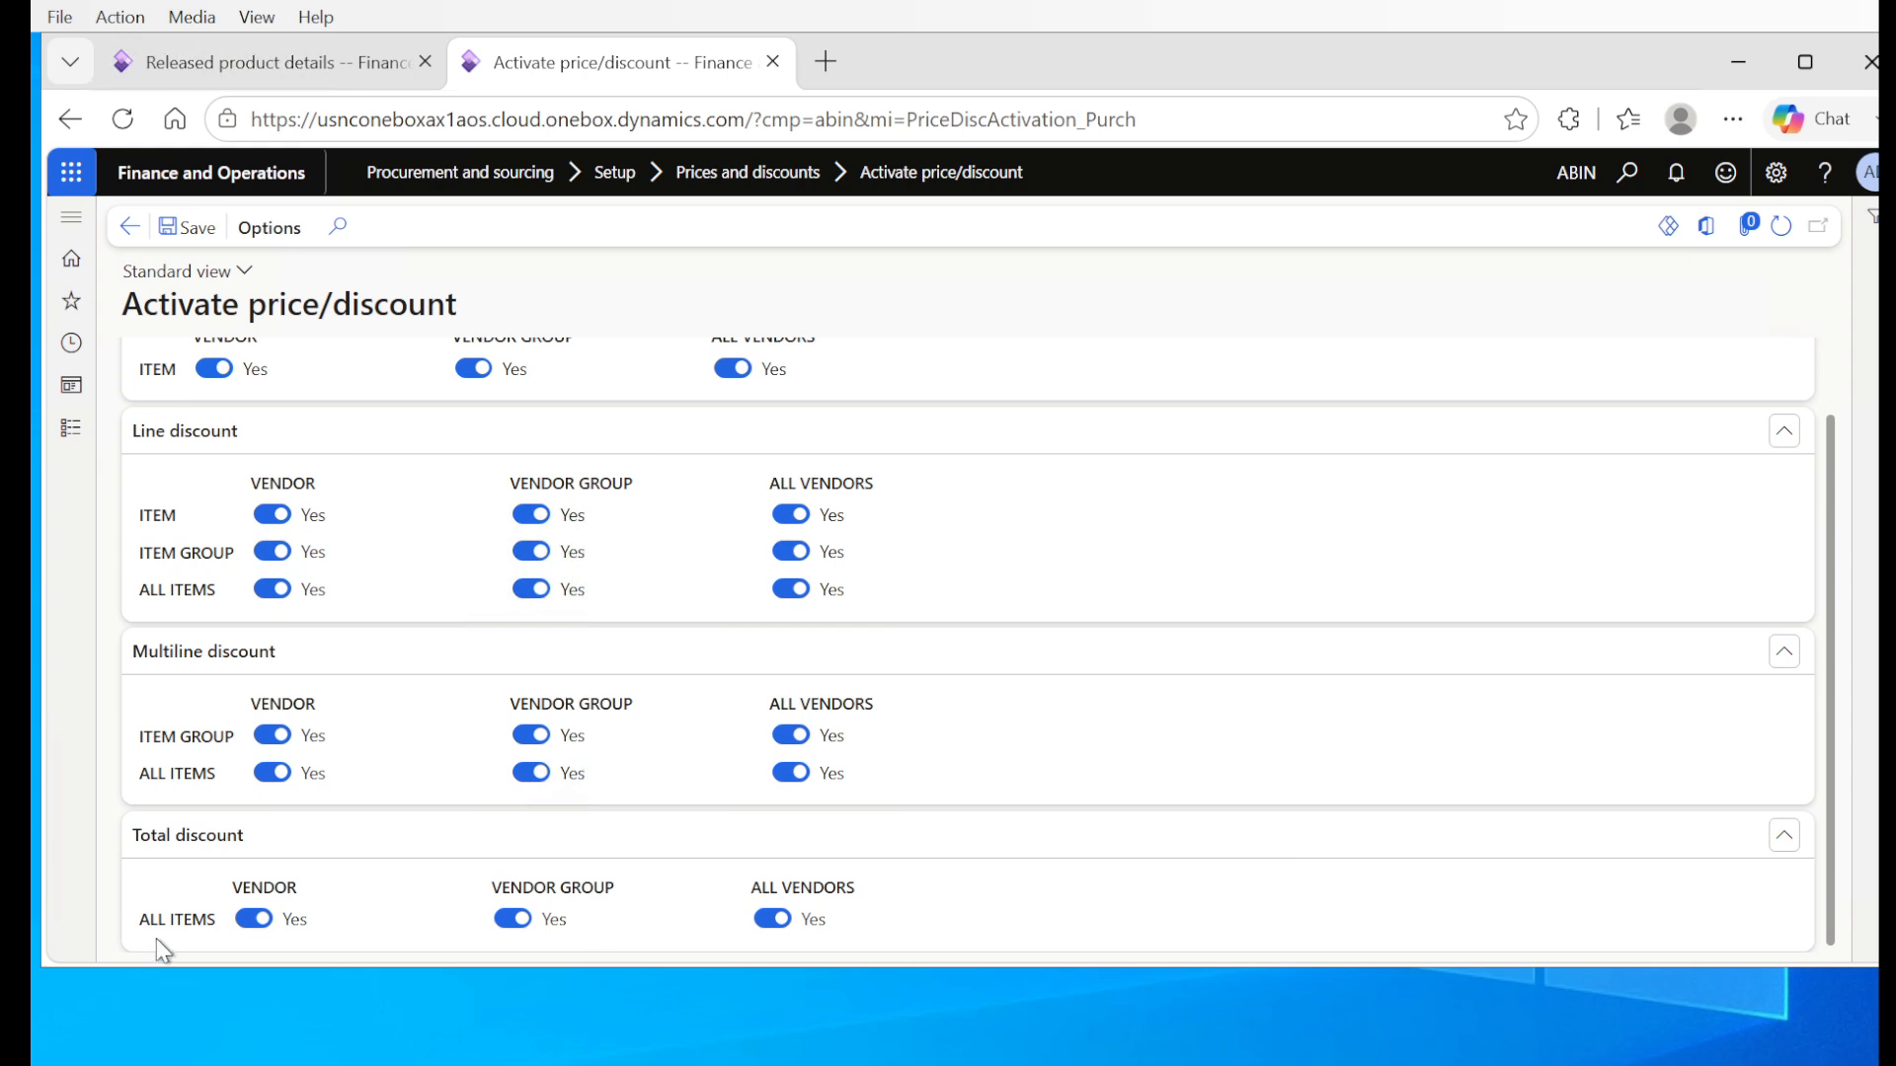
pyautogui.click(255, 924)
pyautogui.click(255, 925)
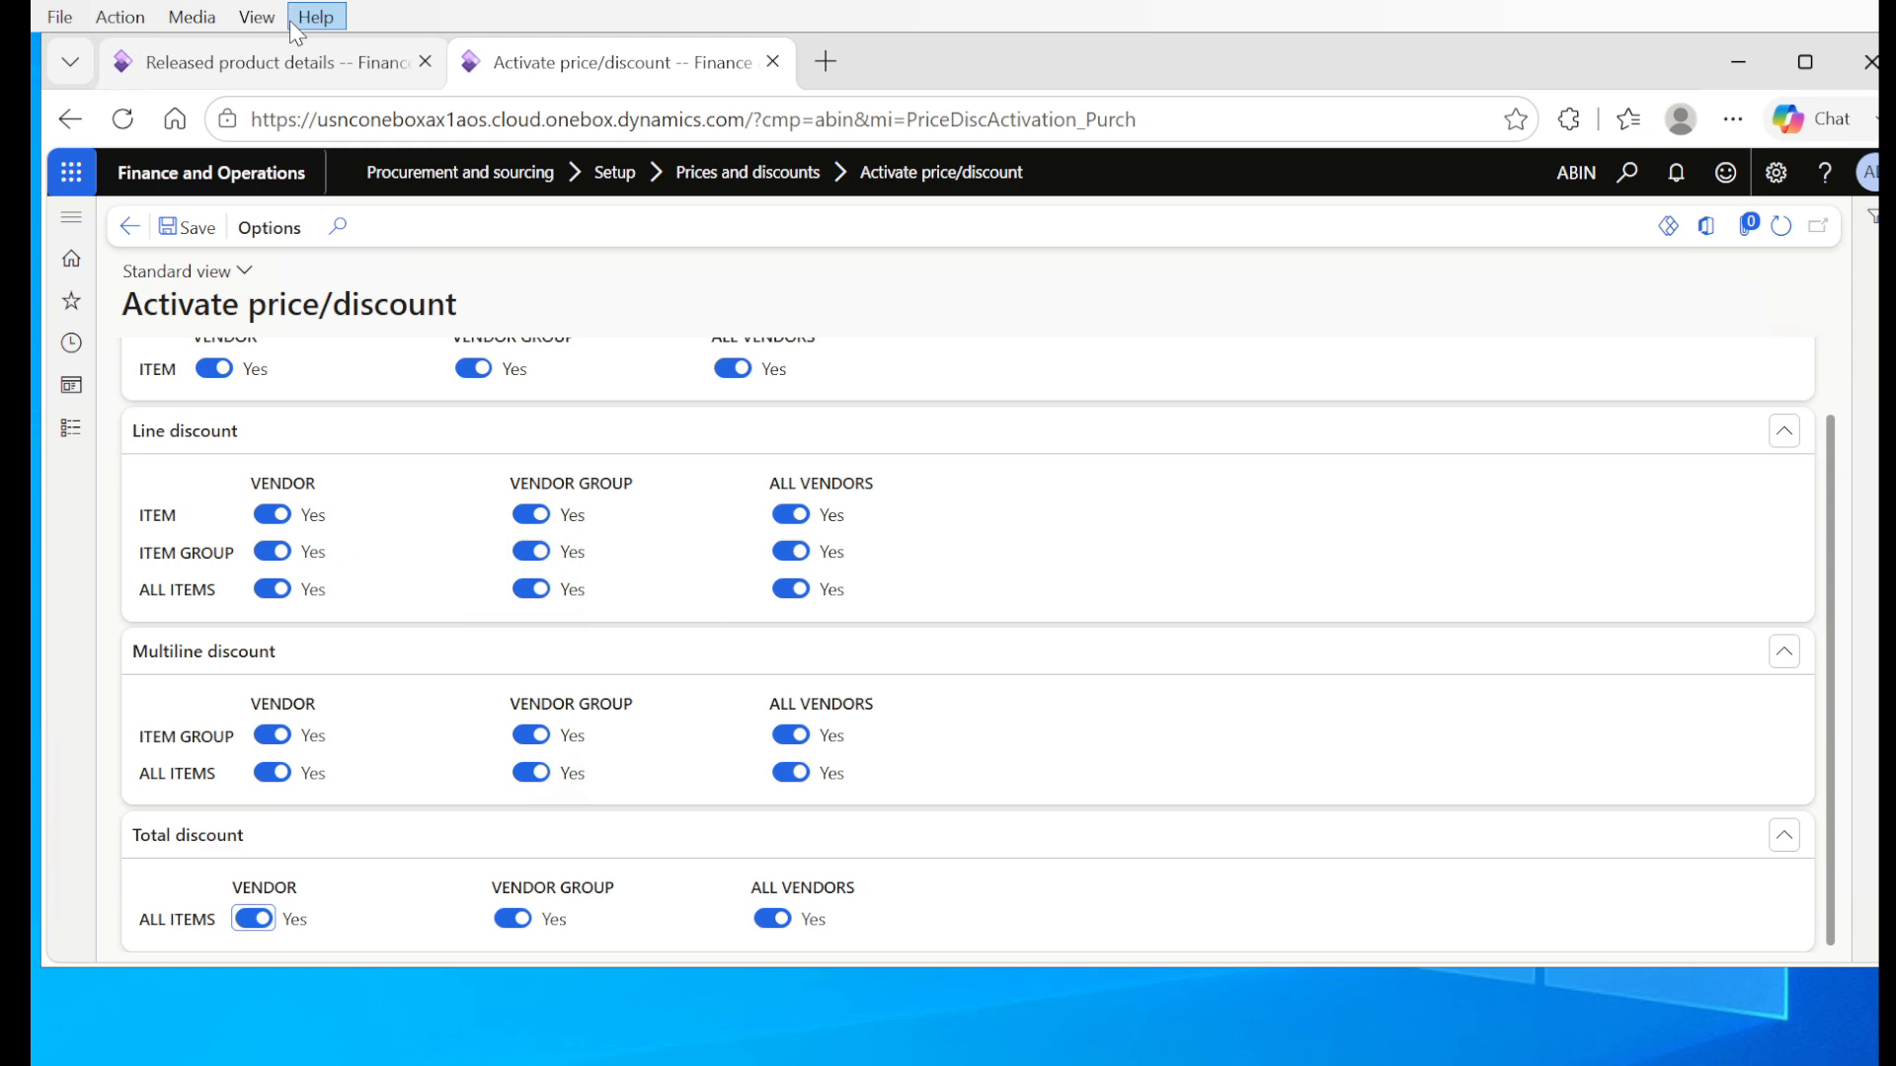
# Step: Open the purchase trade agreement journals from the released products and show all journals, both posted and not posted
pyautogui.click(306, 63)
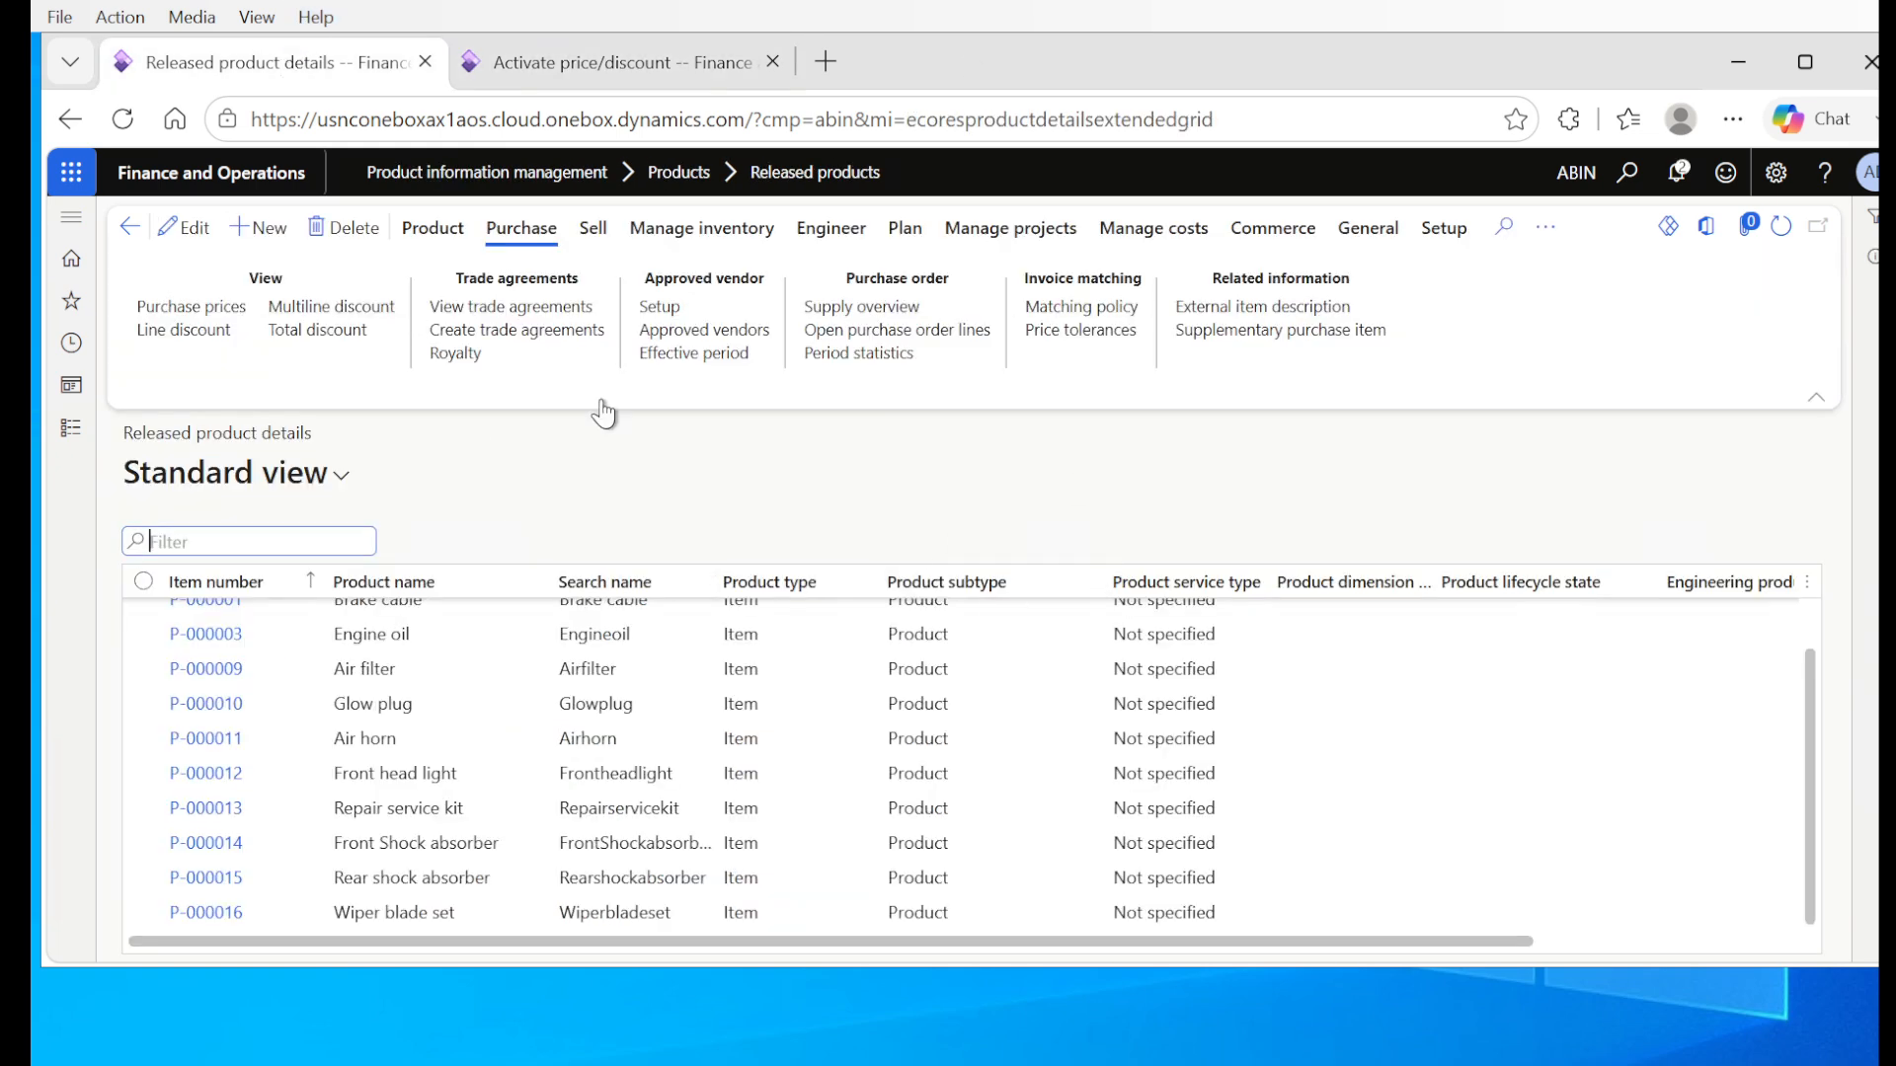
pyautogui.click(513, 333)
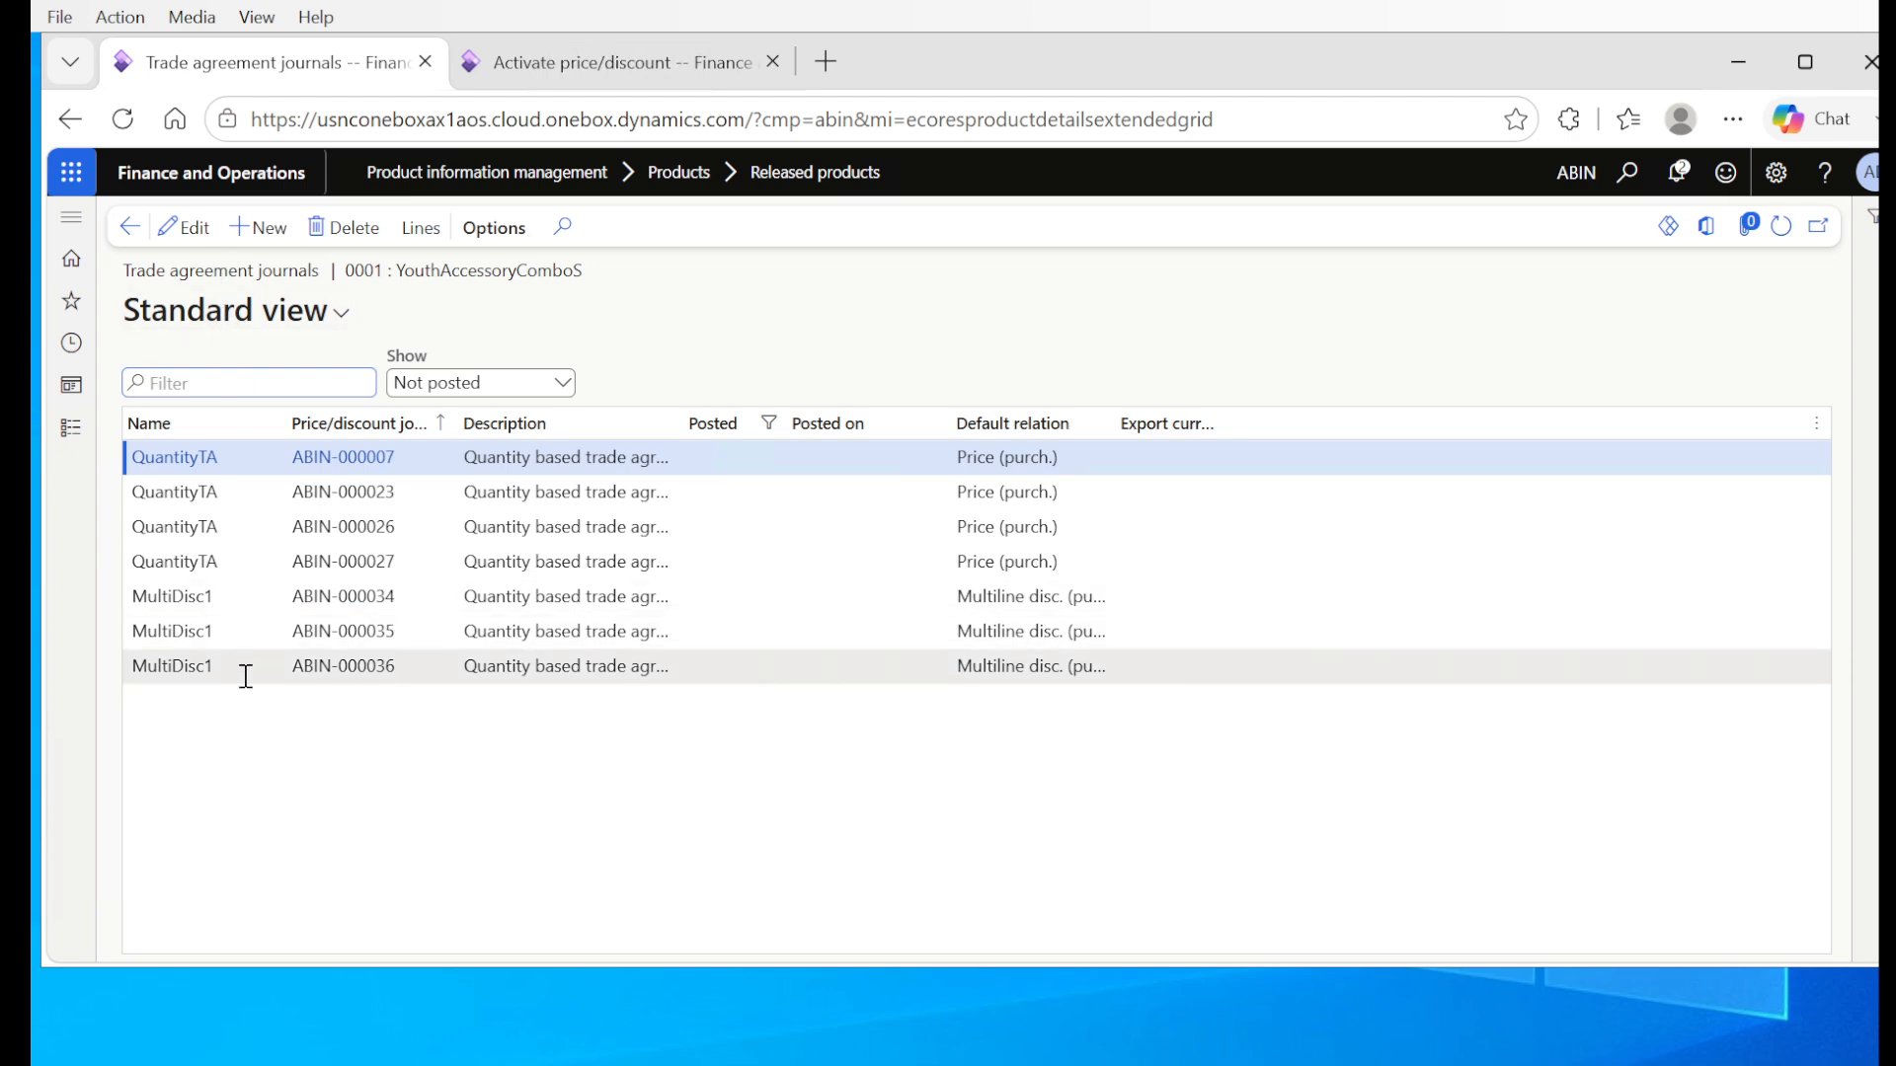
pyautogui.click(566, 386)
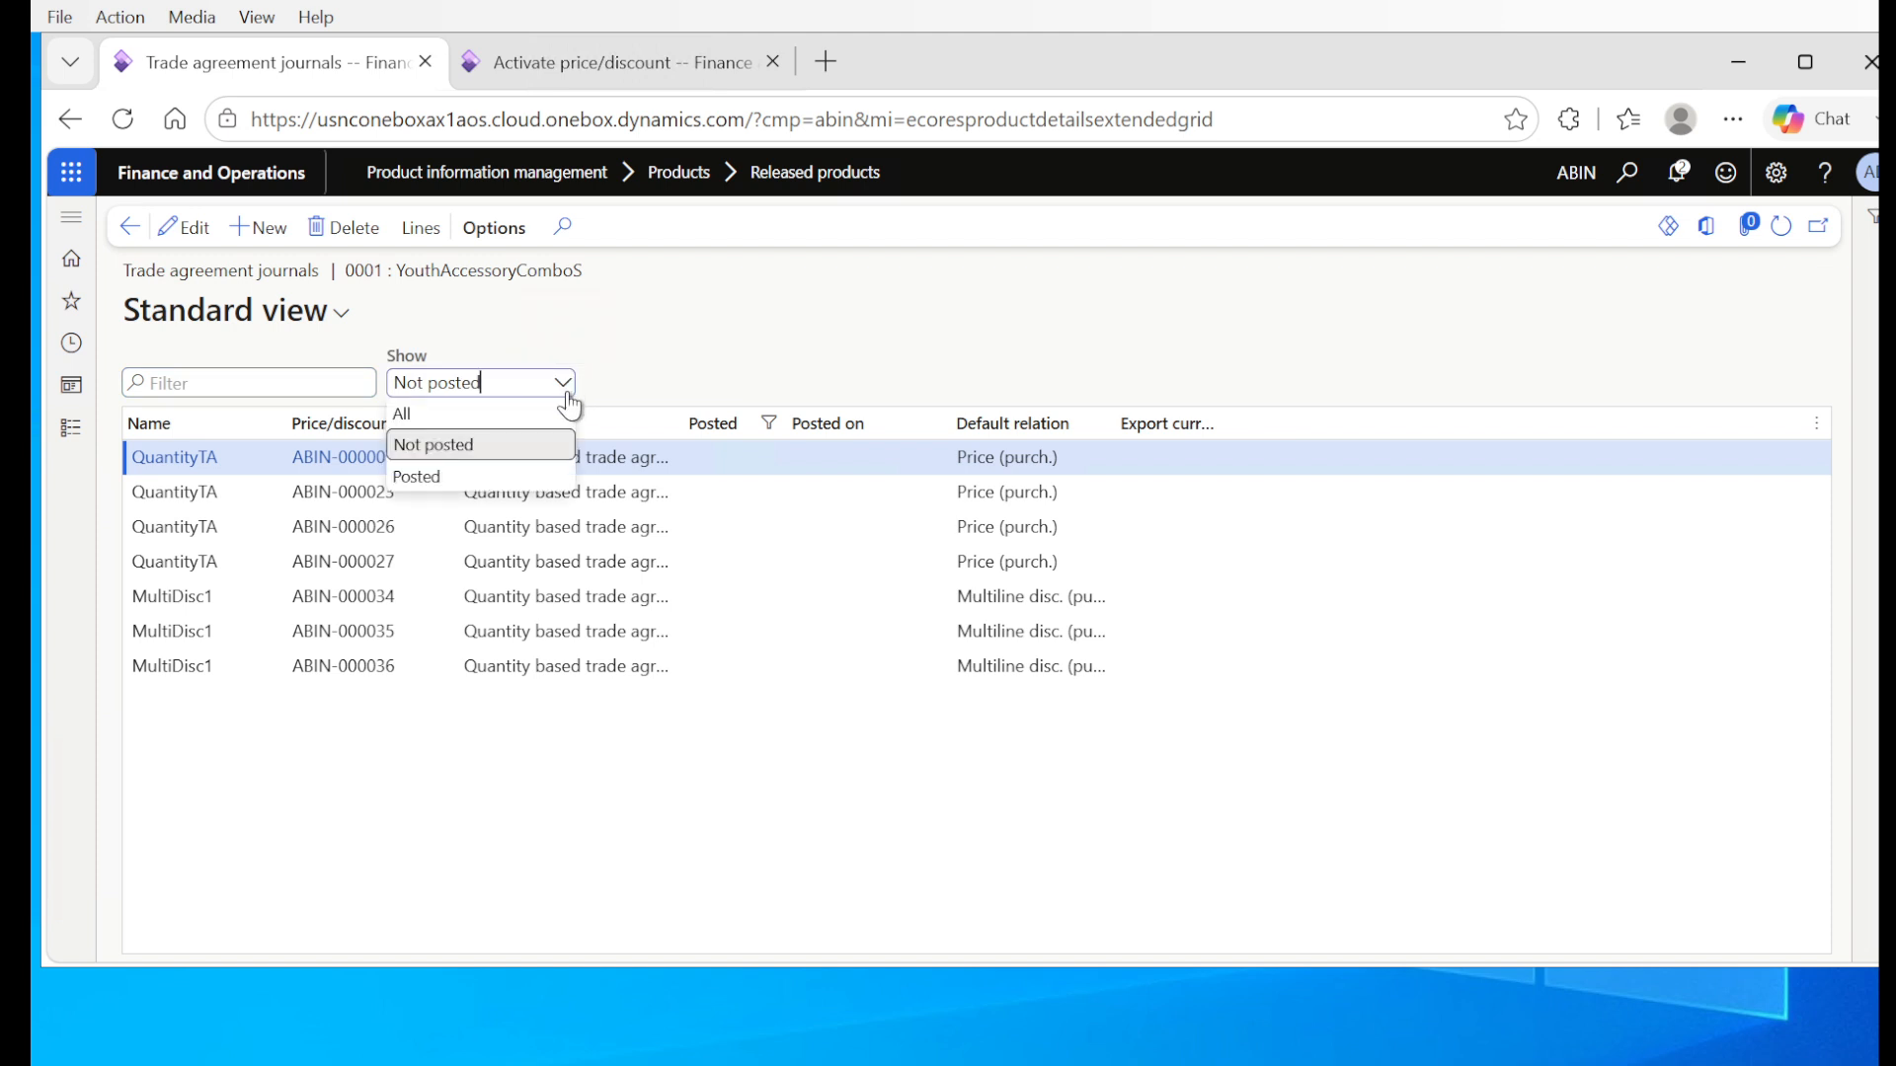
pyautogui.click(450, 477)
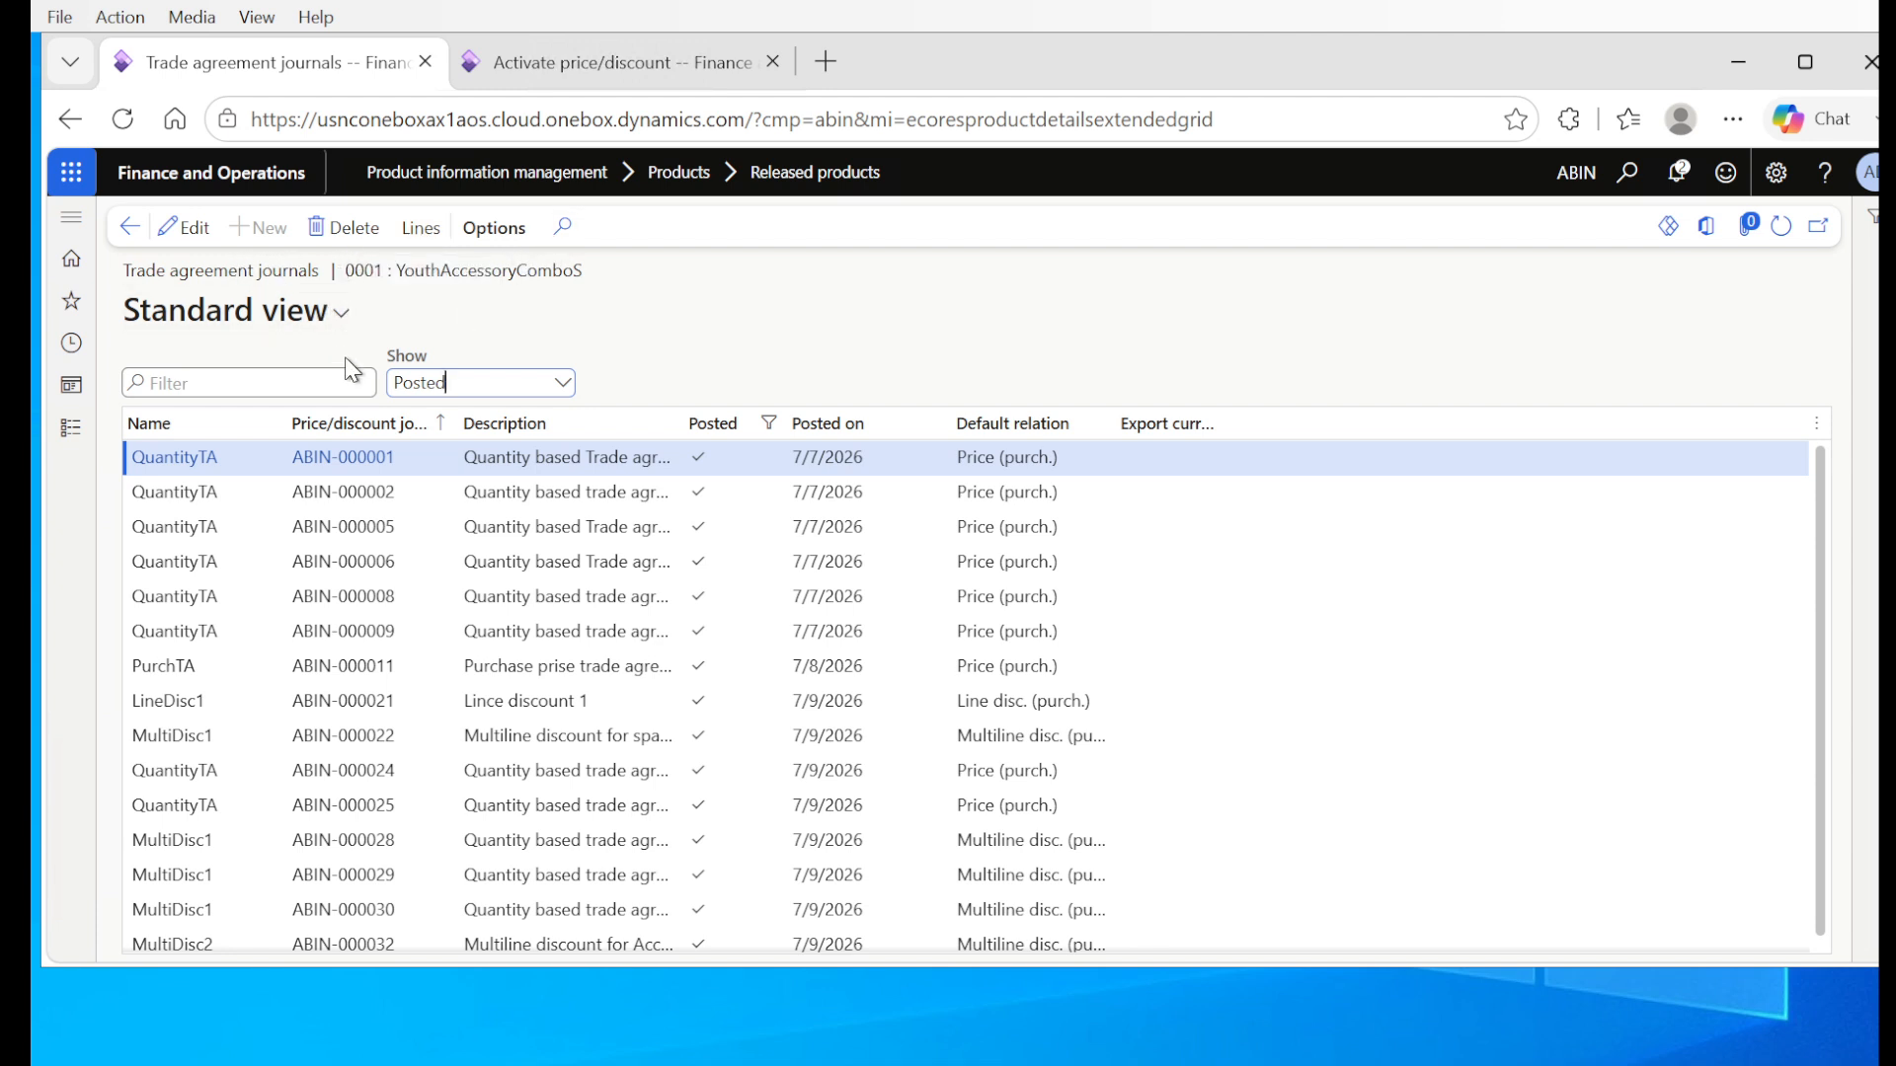
pyautogui.click(563, 385)
pyautogui.click(405, 412)
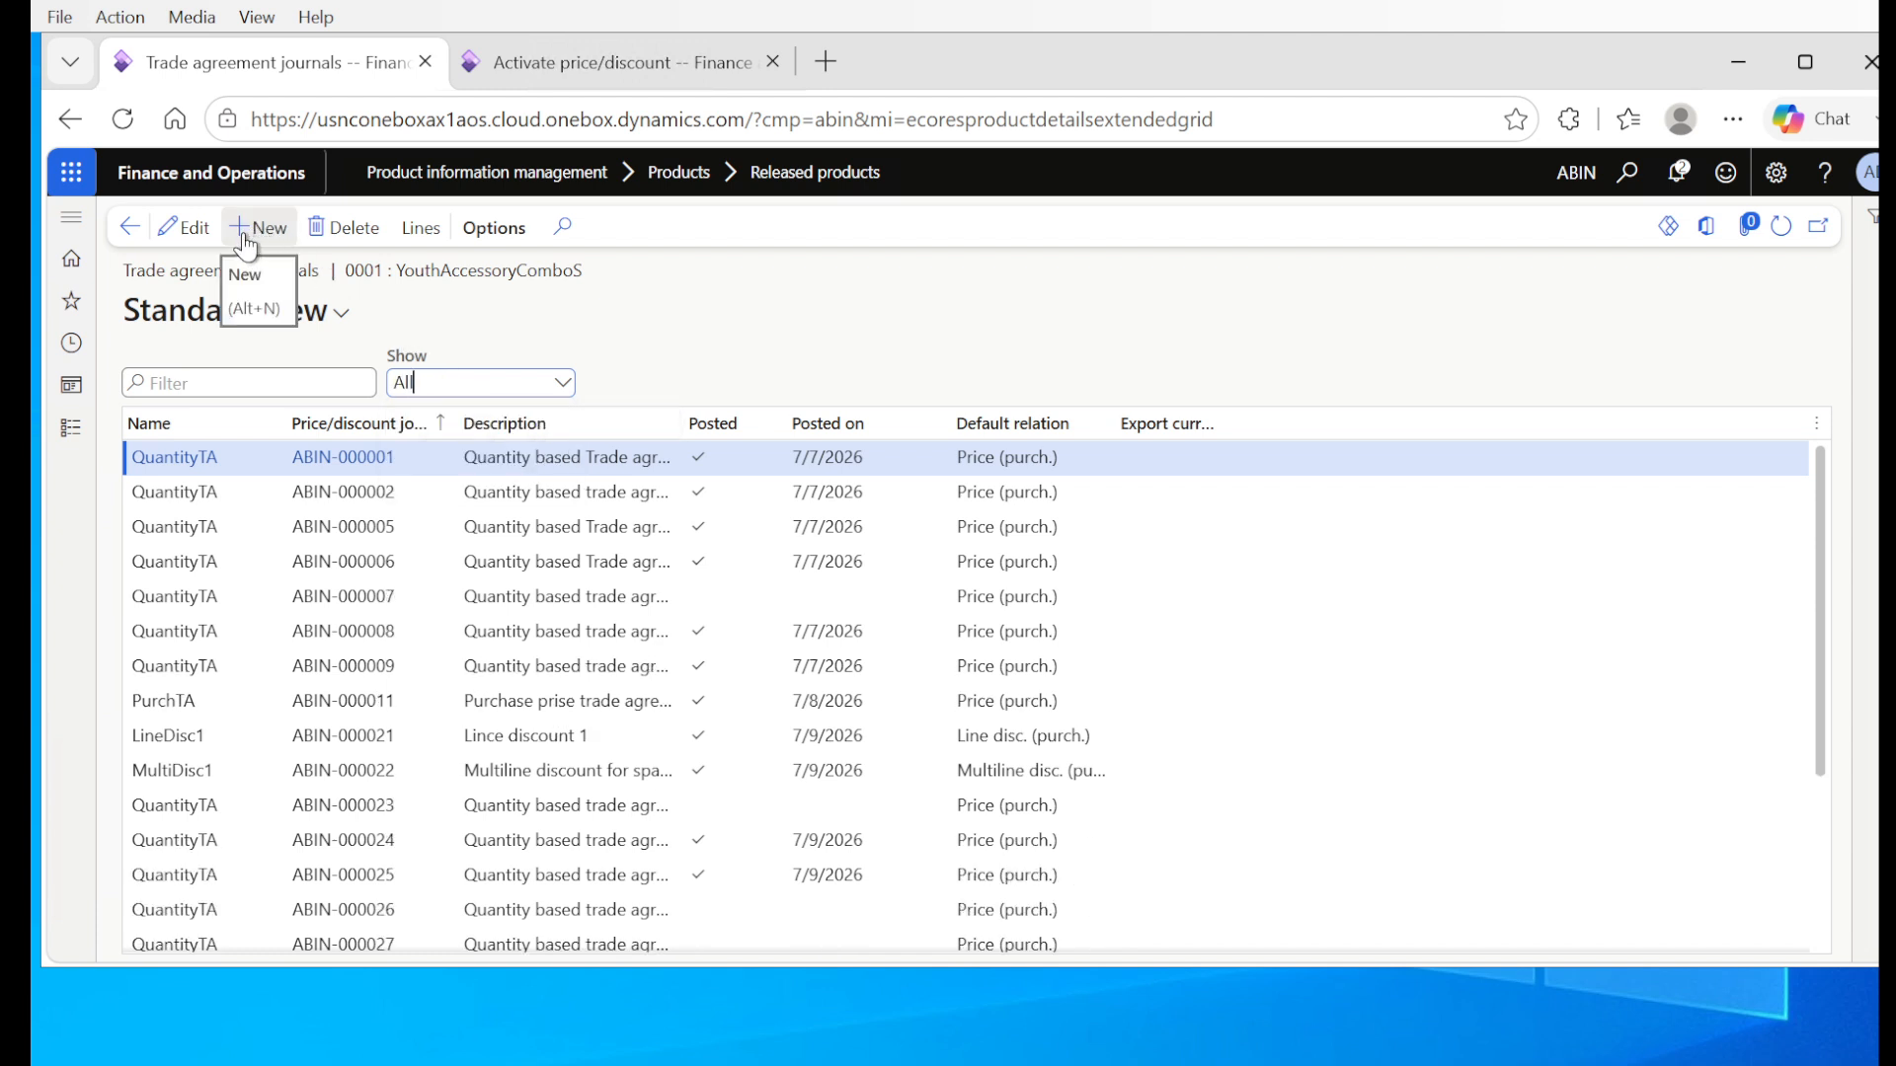
# Step: Add a new trade agreement journal and open the list of journal names from its name field
pyautogui.click(247, 230)
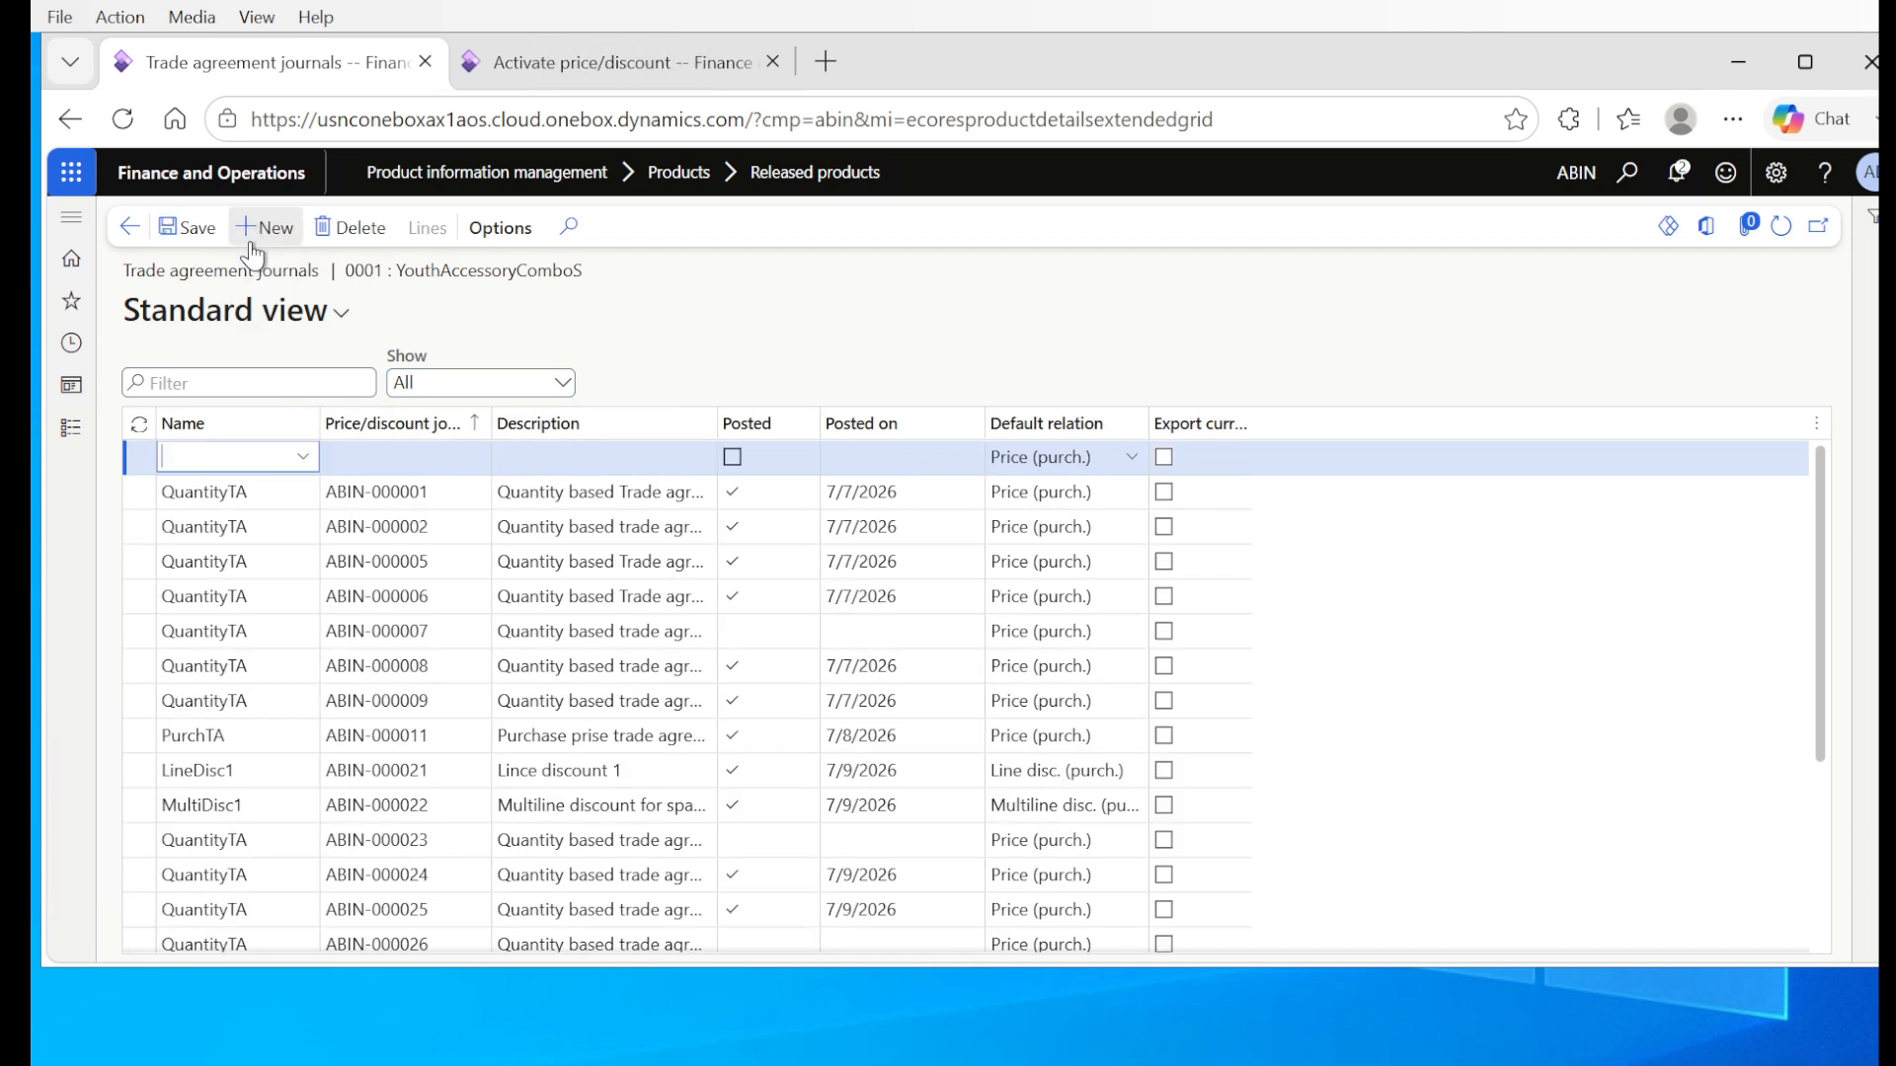
pyautogui.rightClick(307, 464)
pyautogui.click(353, 775)
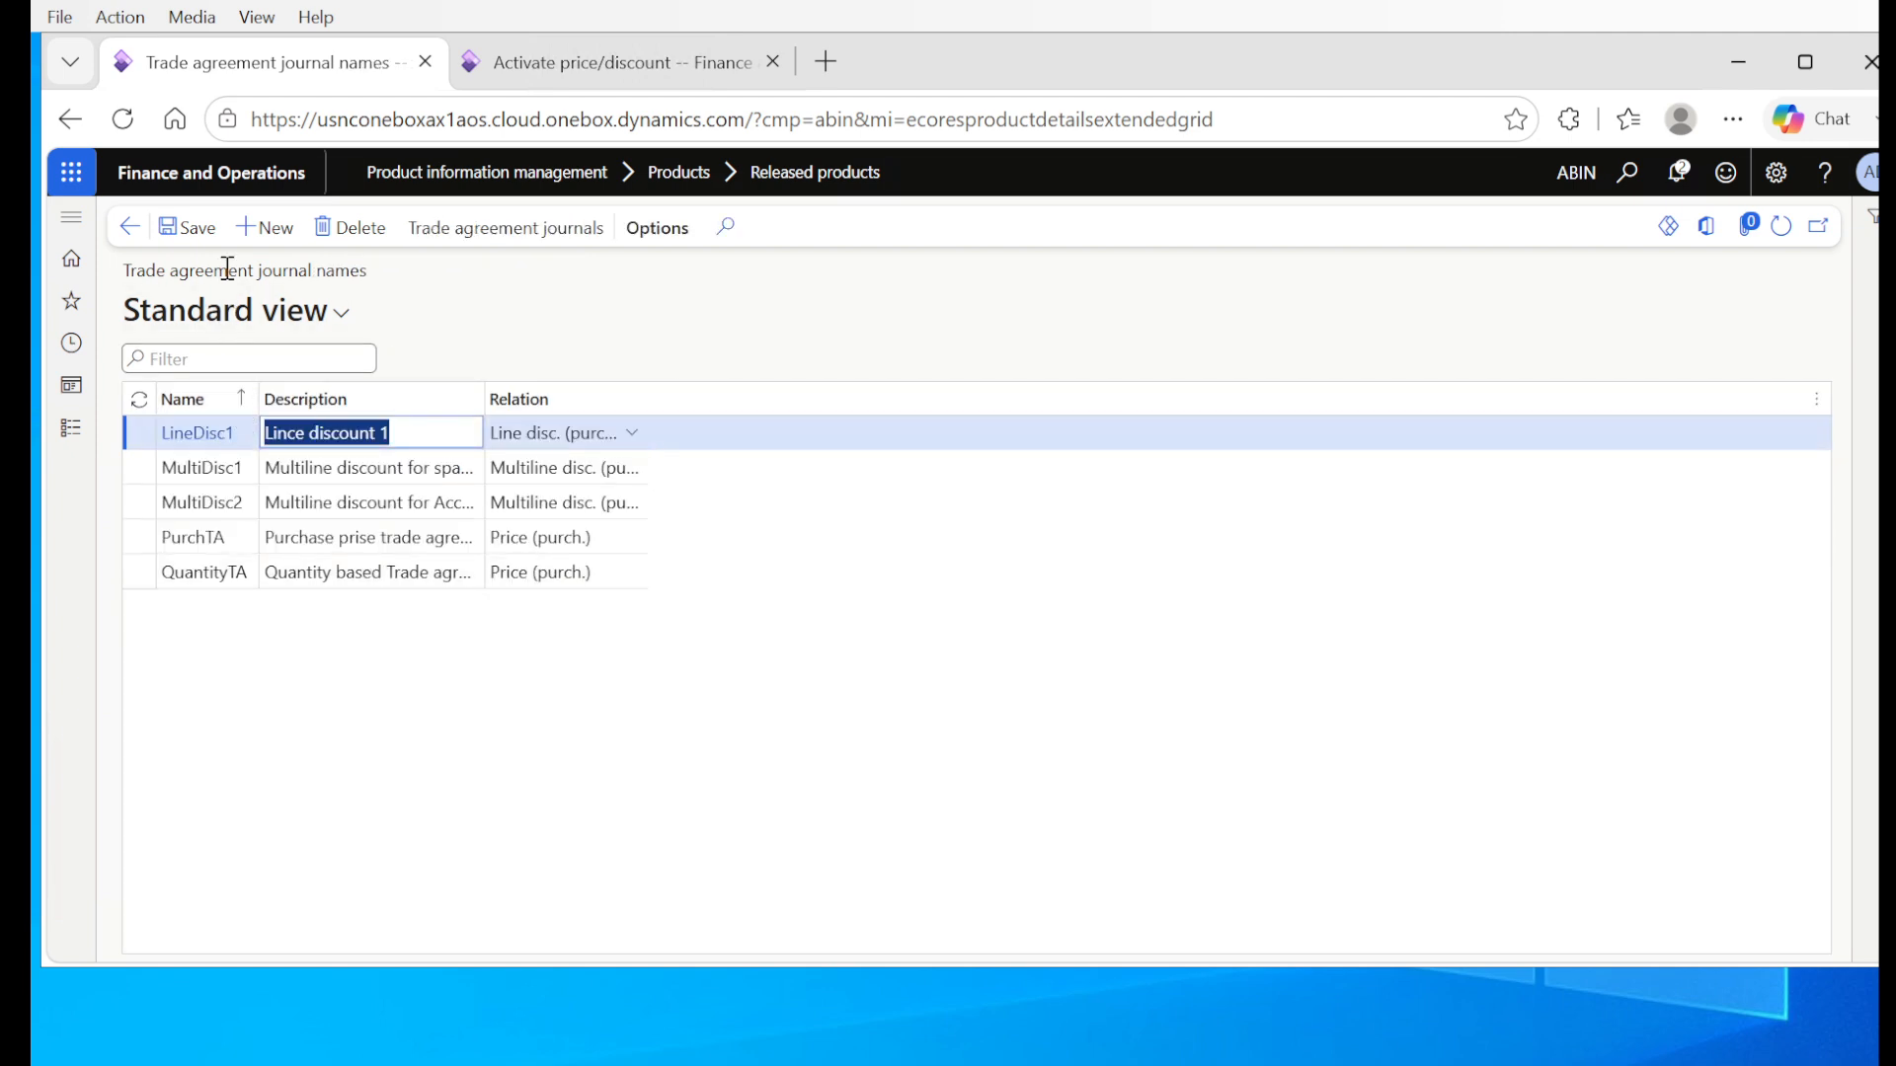
# Step: Create a trade agreement journal name TotalDisc1 with the description "Total discount 1"
pyautogui.click(259, 230)
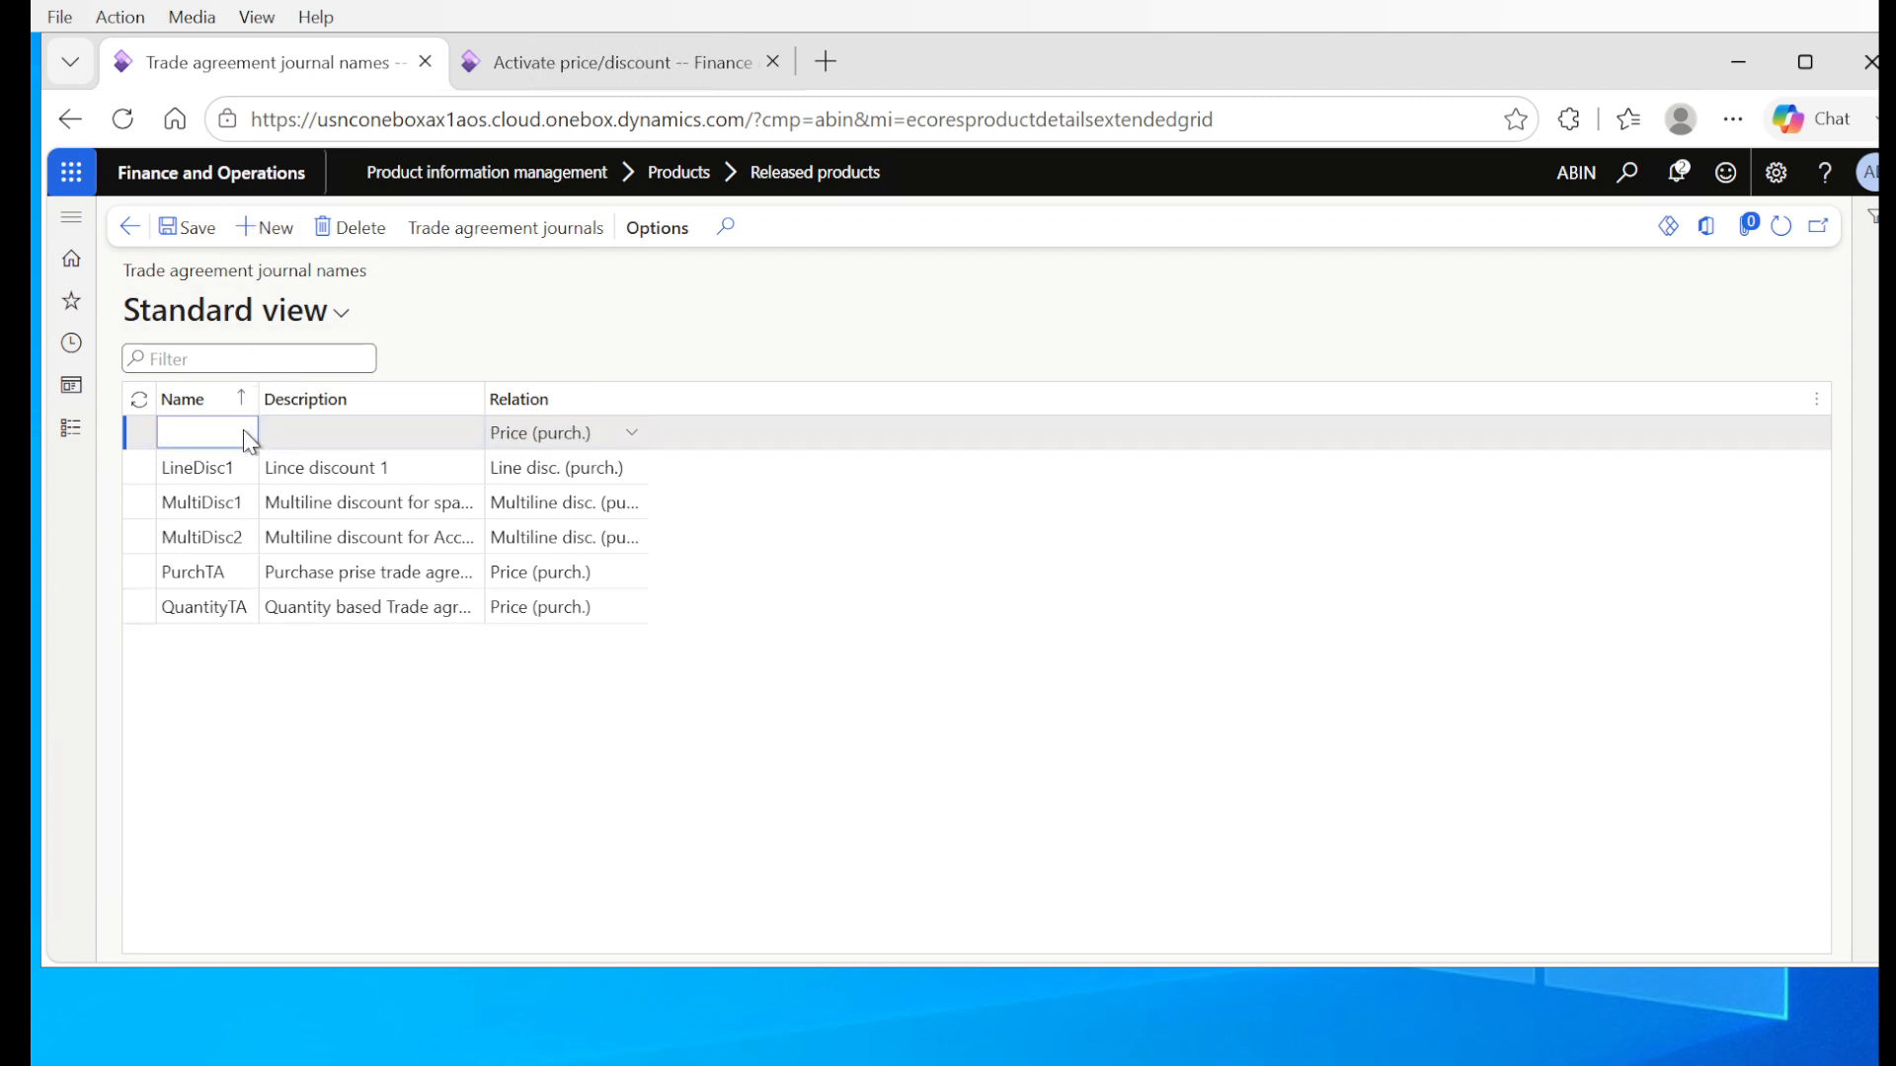
pyautogui.write('To')
pyautogui.write('1')
pyautogui.press('Tab')
pyautogui.write('Total disco')
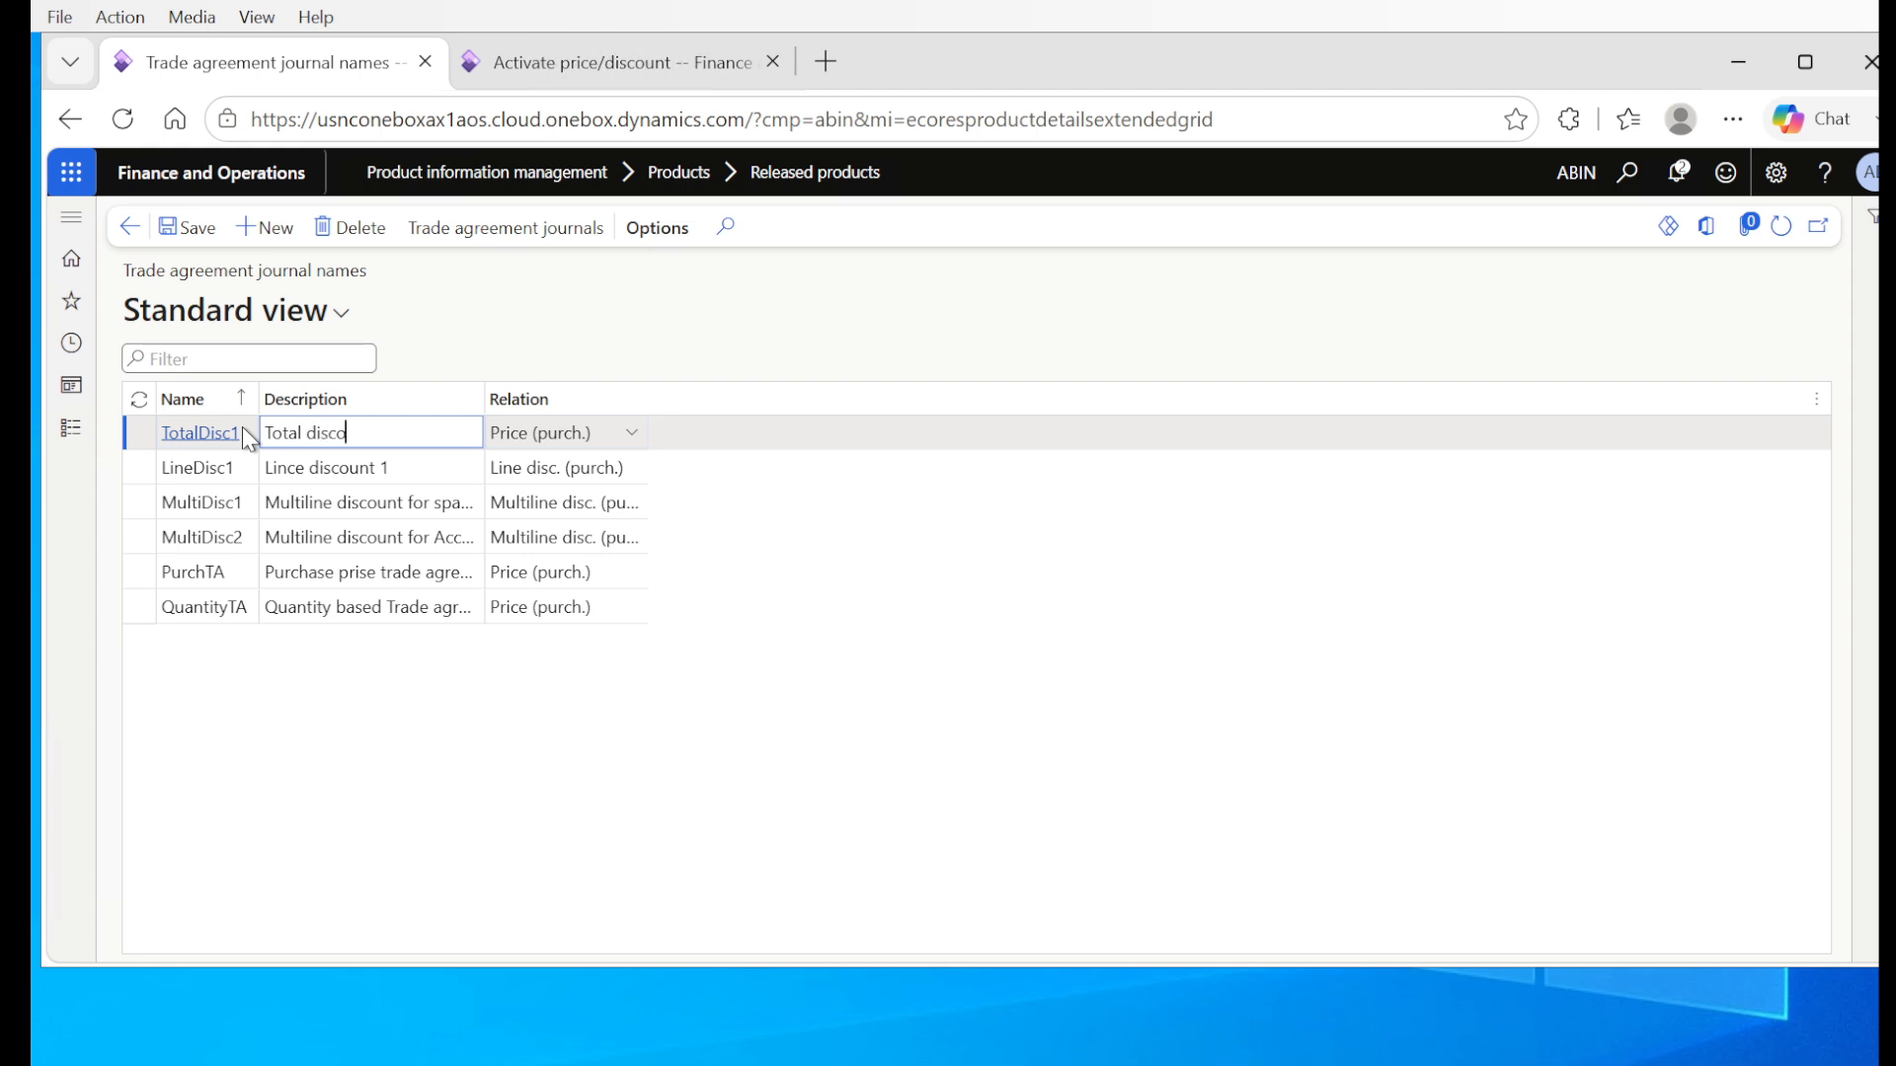
pyautogui.write('unt 1')
pyautogui.press('Tab')
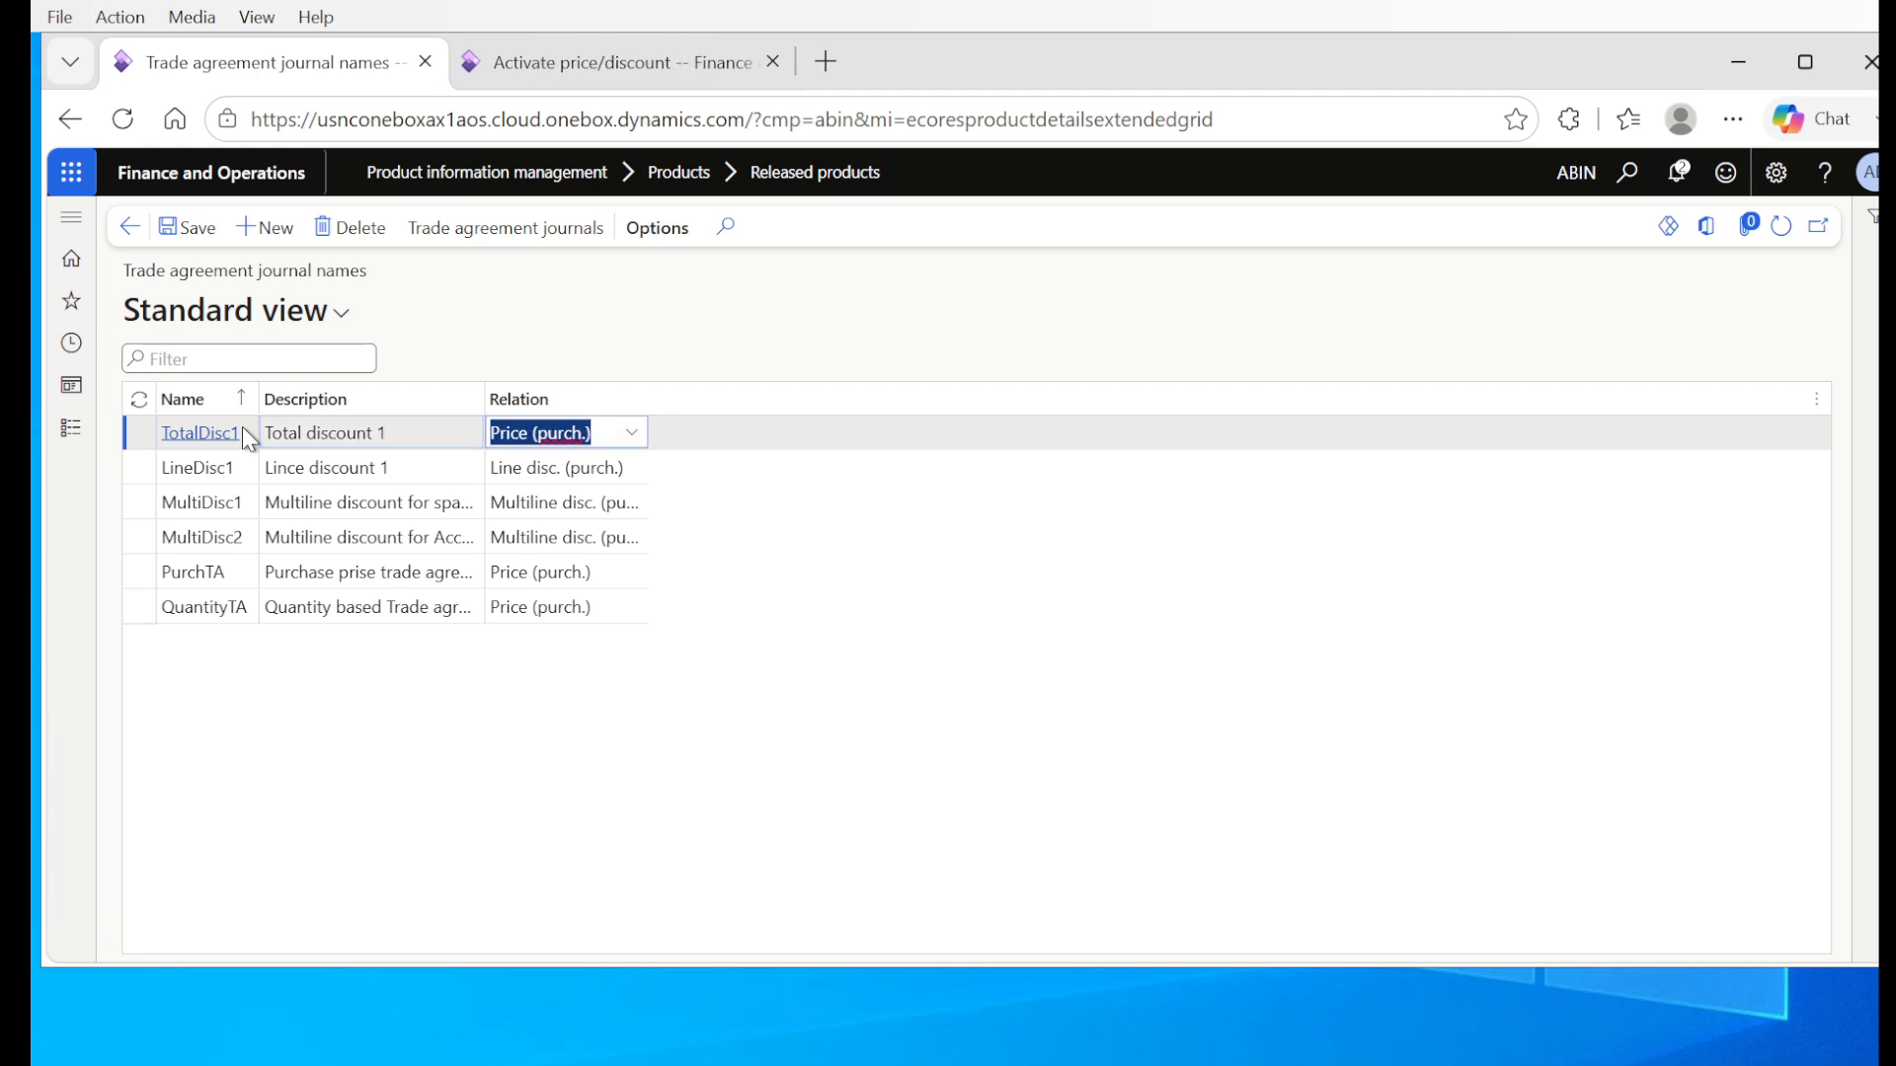
# Step: Change the description of journal name TotalDisc1 to "Total discount on the PO"
pyautogui.hotkey('shift', 'Tab')
pyautogui.press('End')
pyautogui.press('BackSpace')
pyautogui.write('of th')
pyautogui.press('BackSpace')
pyautogui.press('BackSpace')
pyautogui.press('BackSpace')
pyautogui.press('BackSpace')
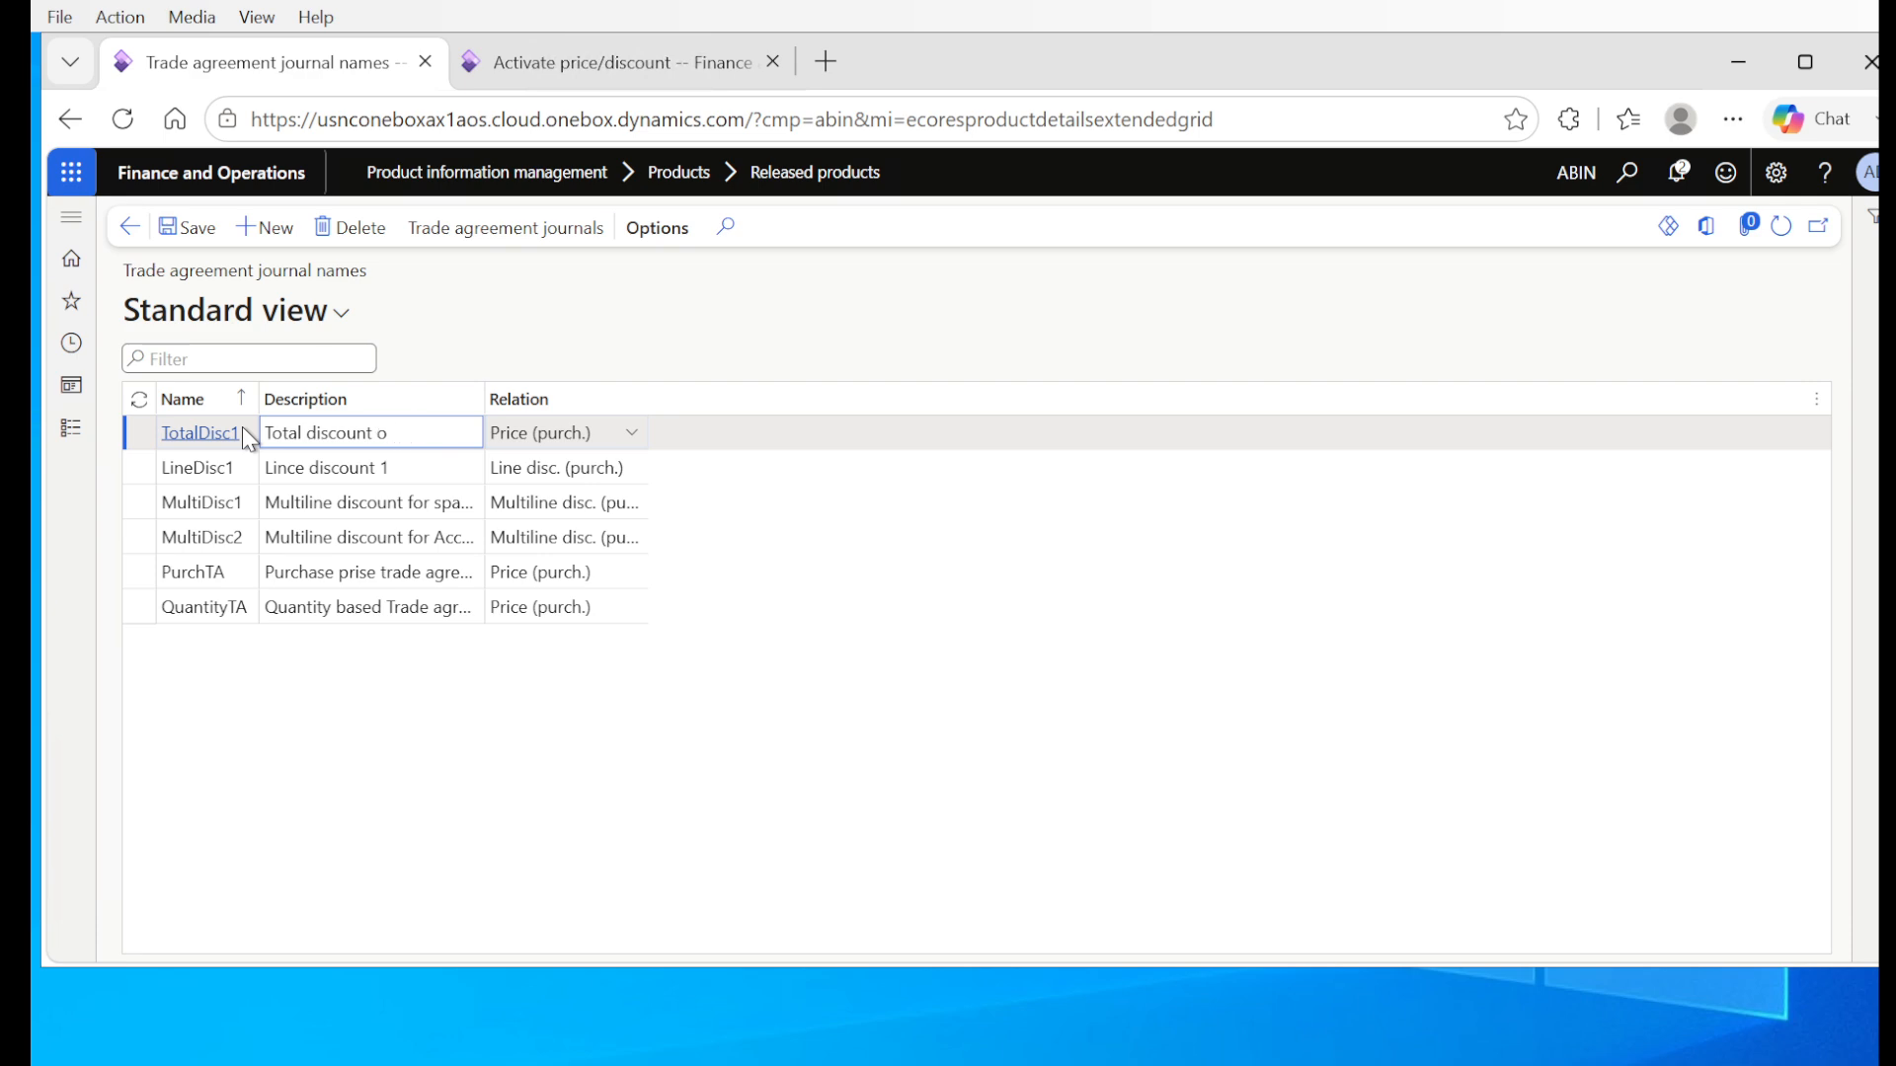
pyautogui.write('n the PO')
pyautogui.press('Tab')
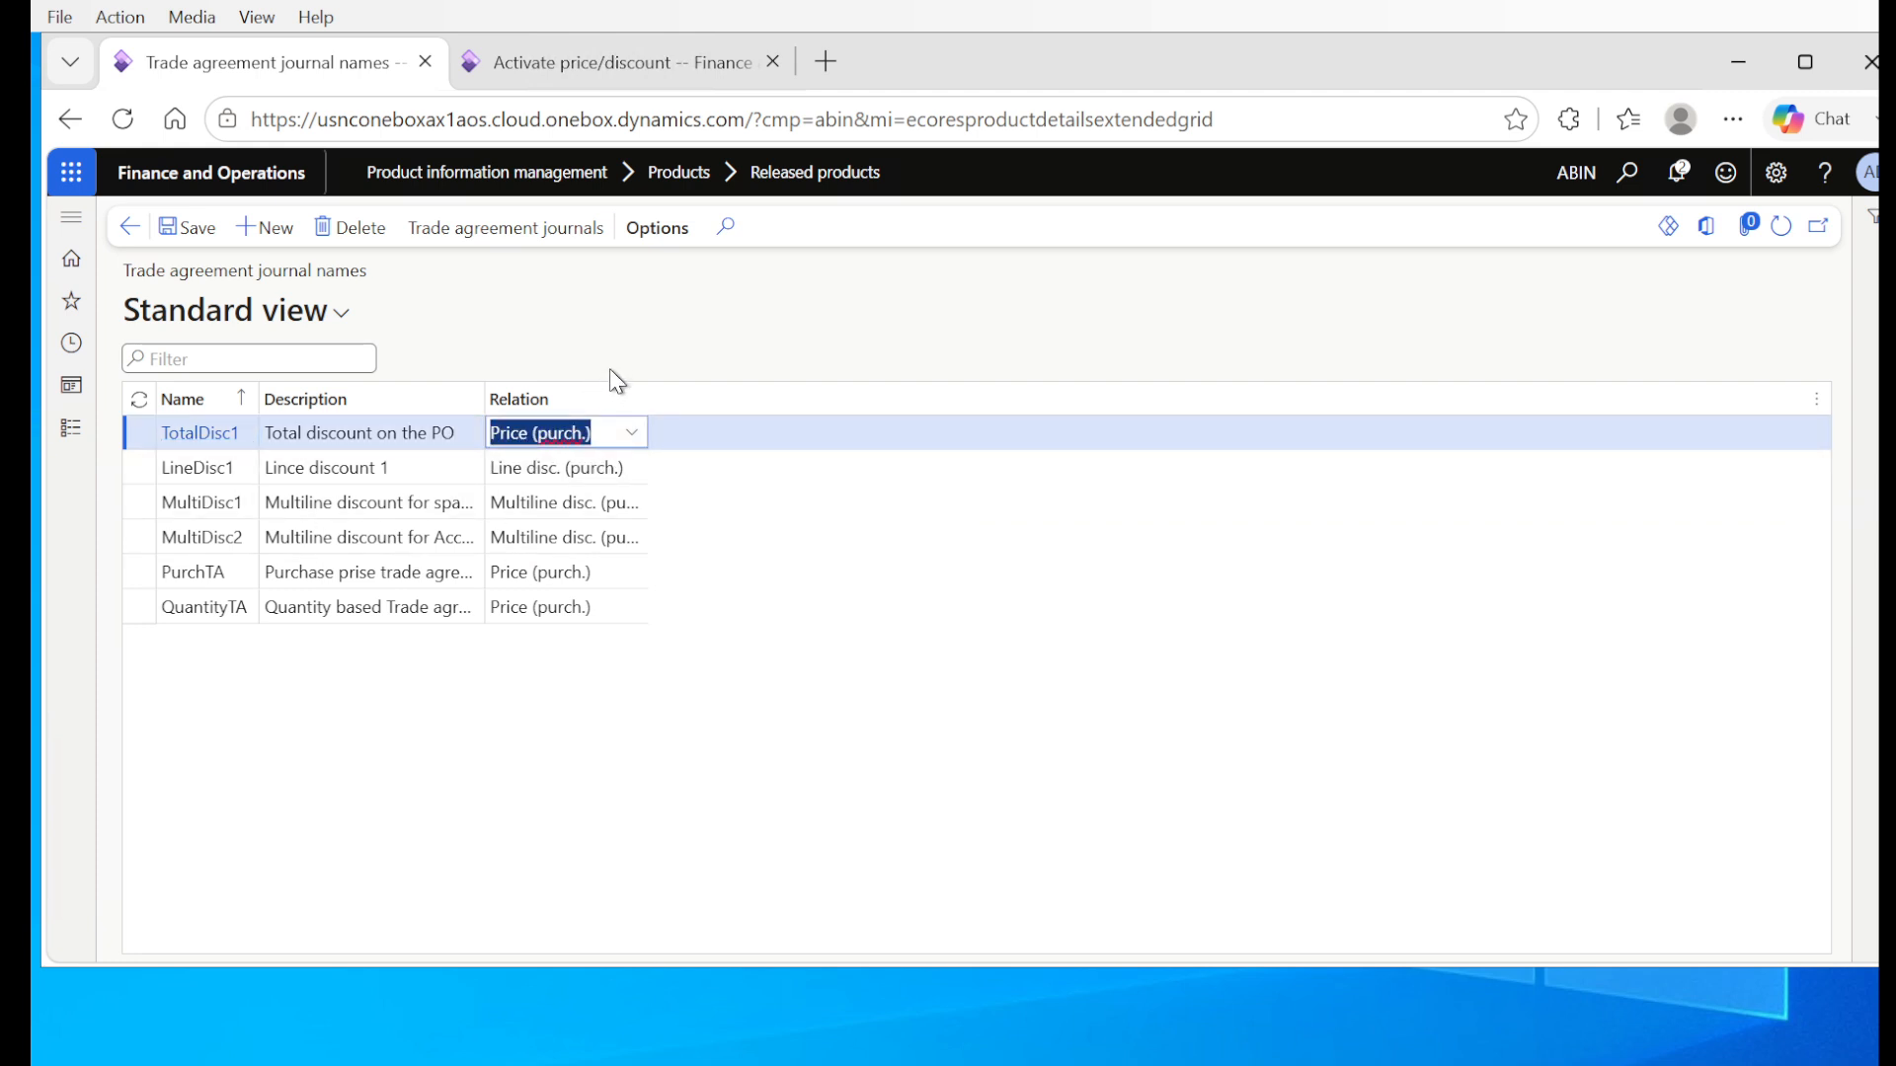
# Step: Set the relation of journal name TotalDisc1 to Total disc. (purch.) and save it
pyautogui.click(628, 435)
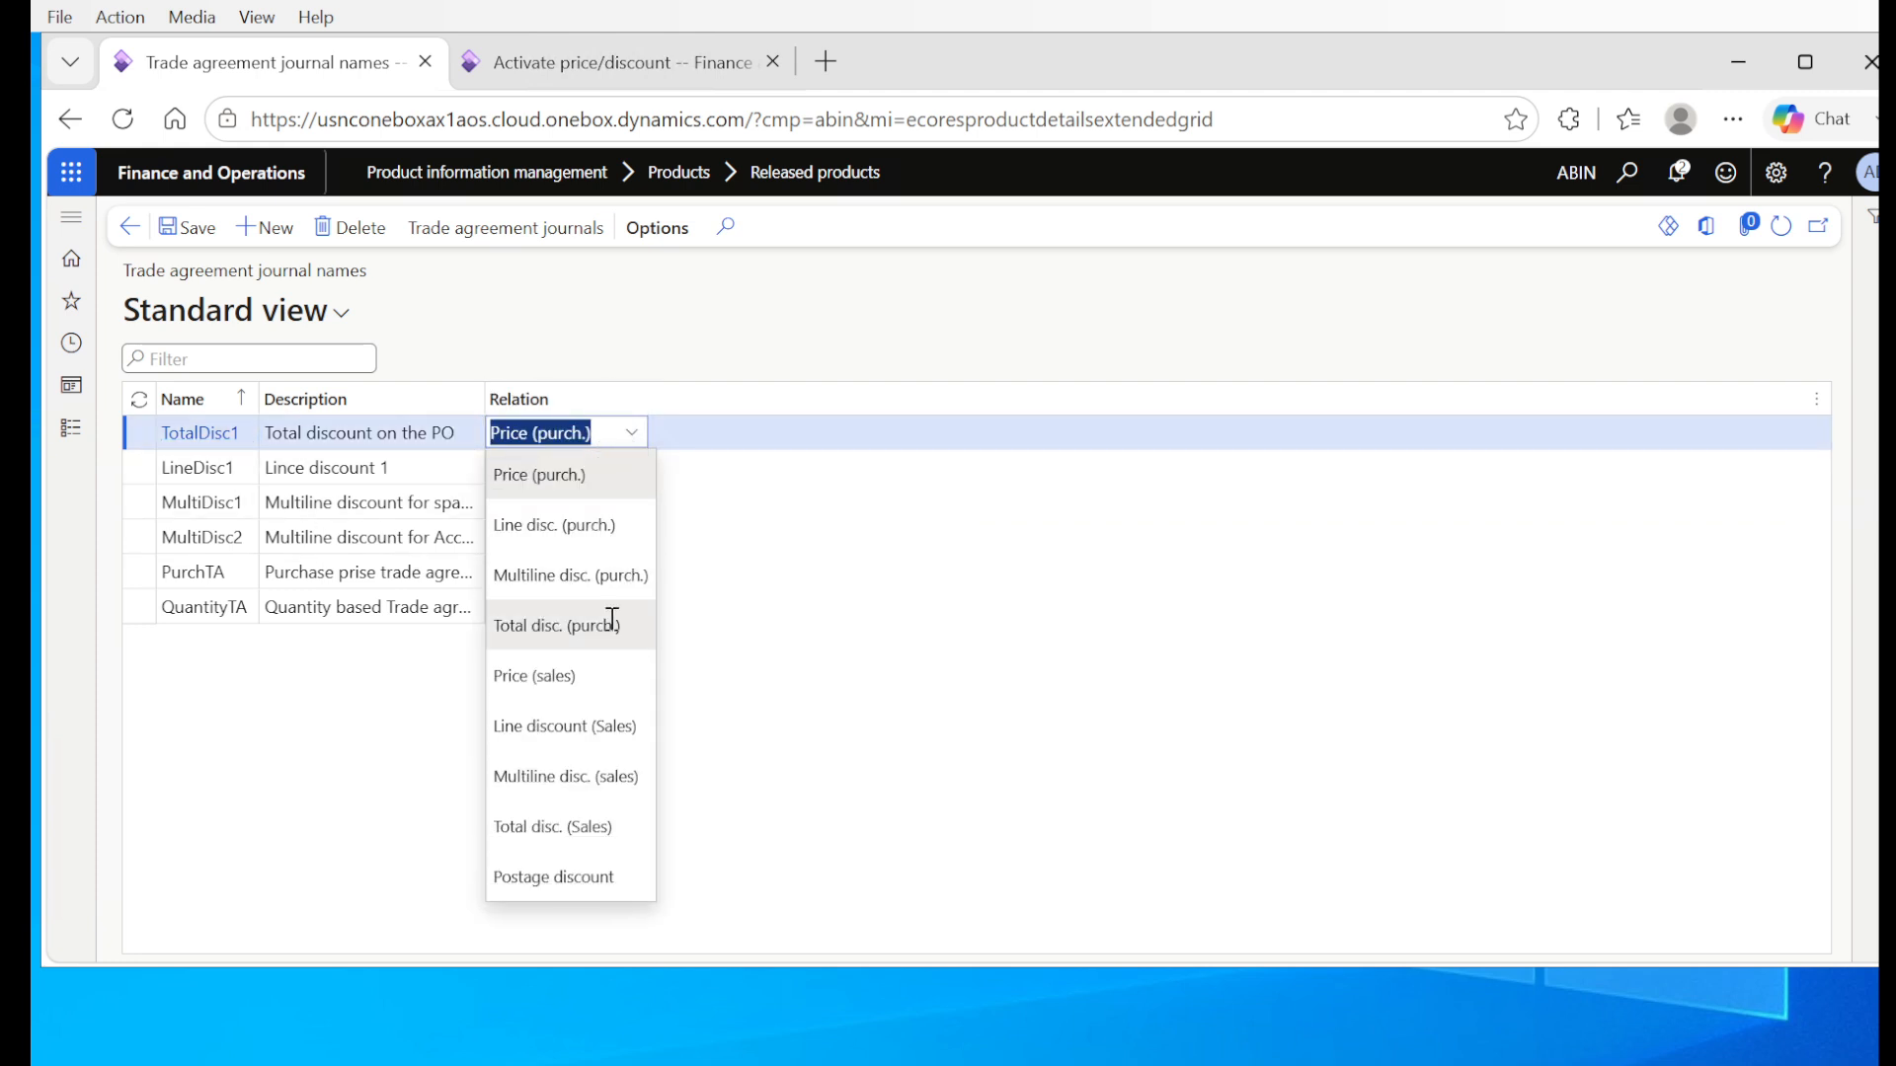
pyautogui.click(540, 640)
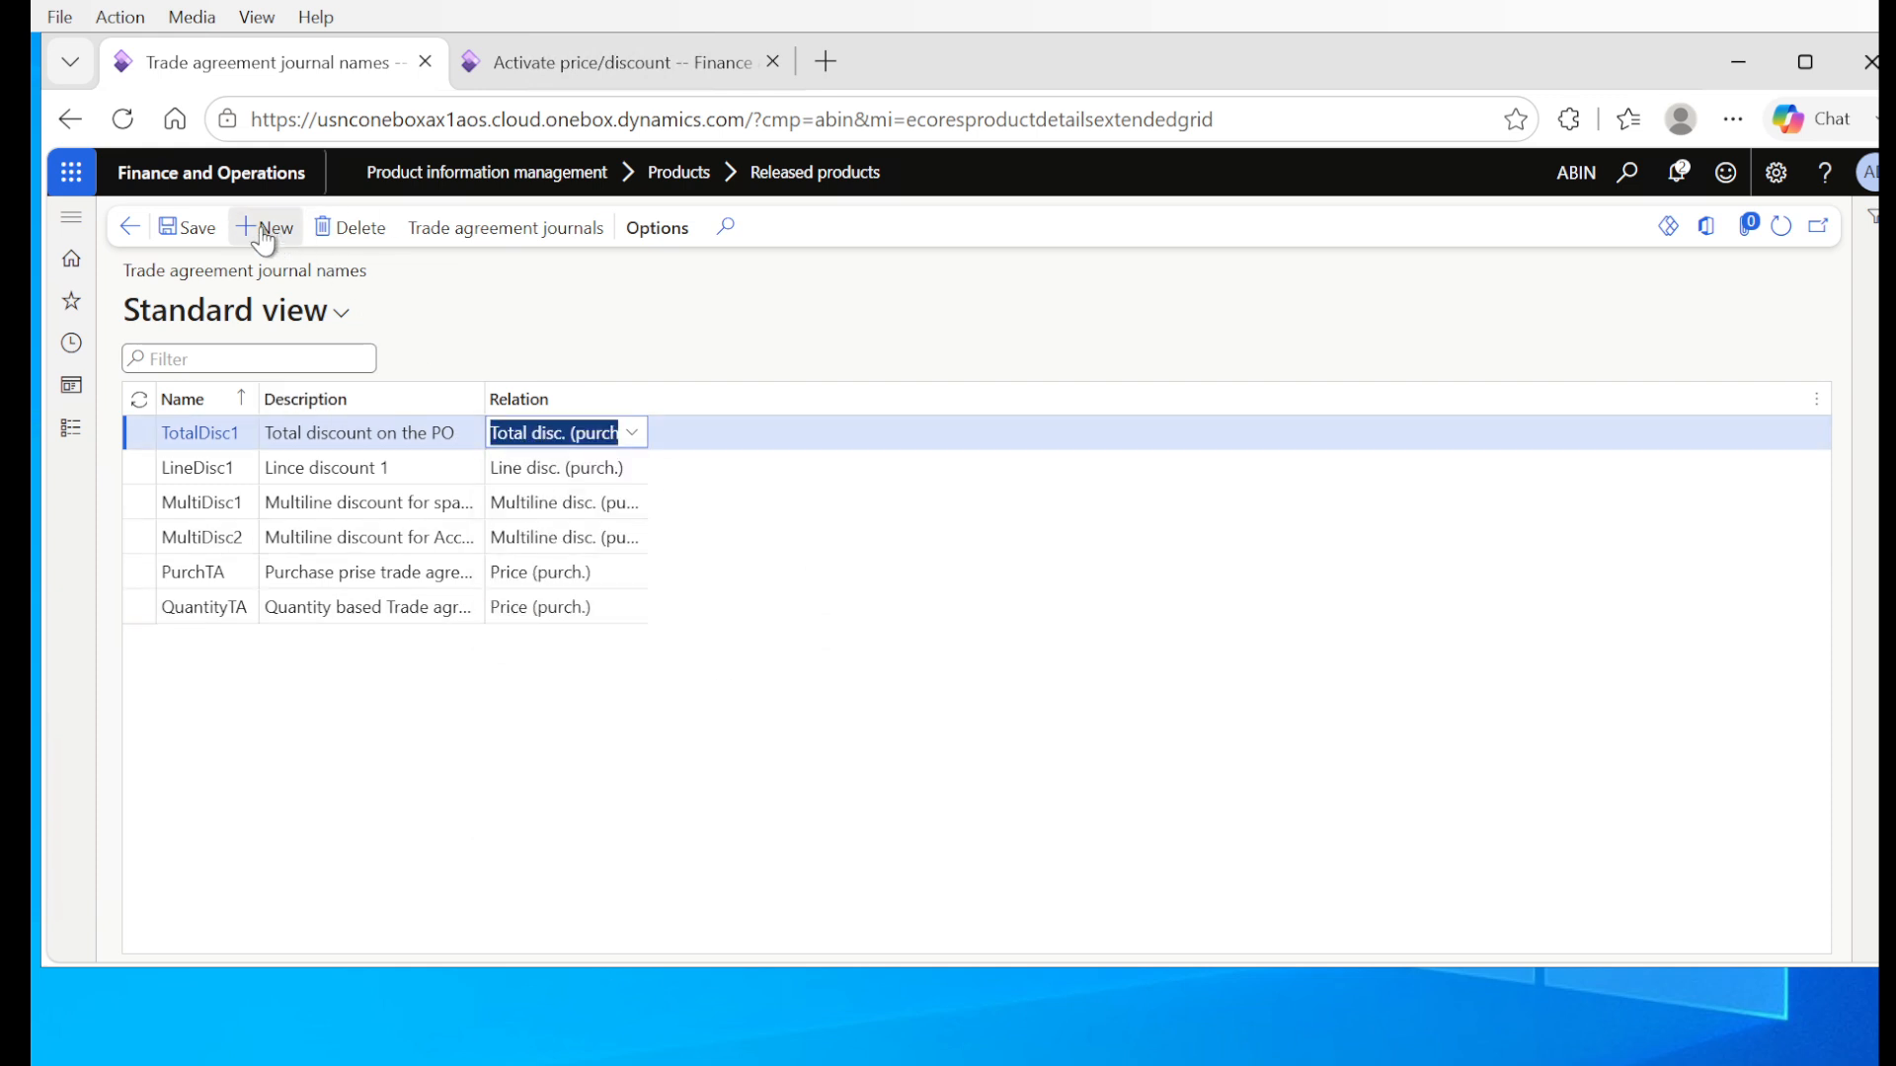
pyautogui.click(201, 235)
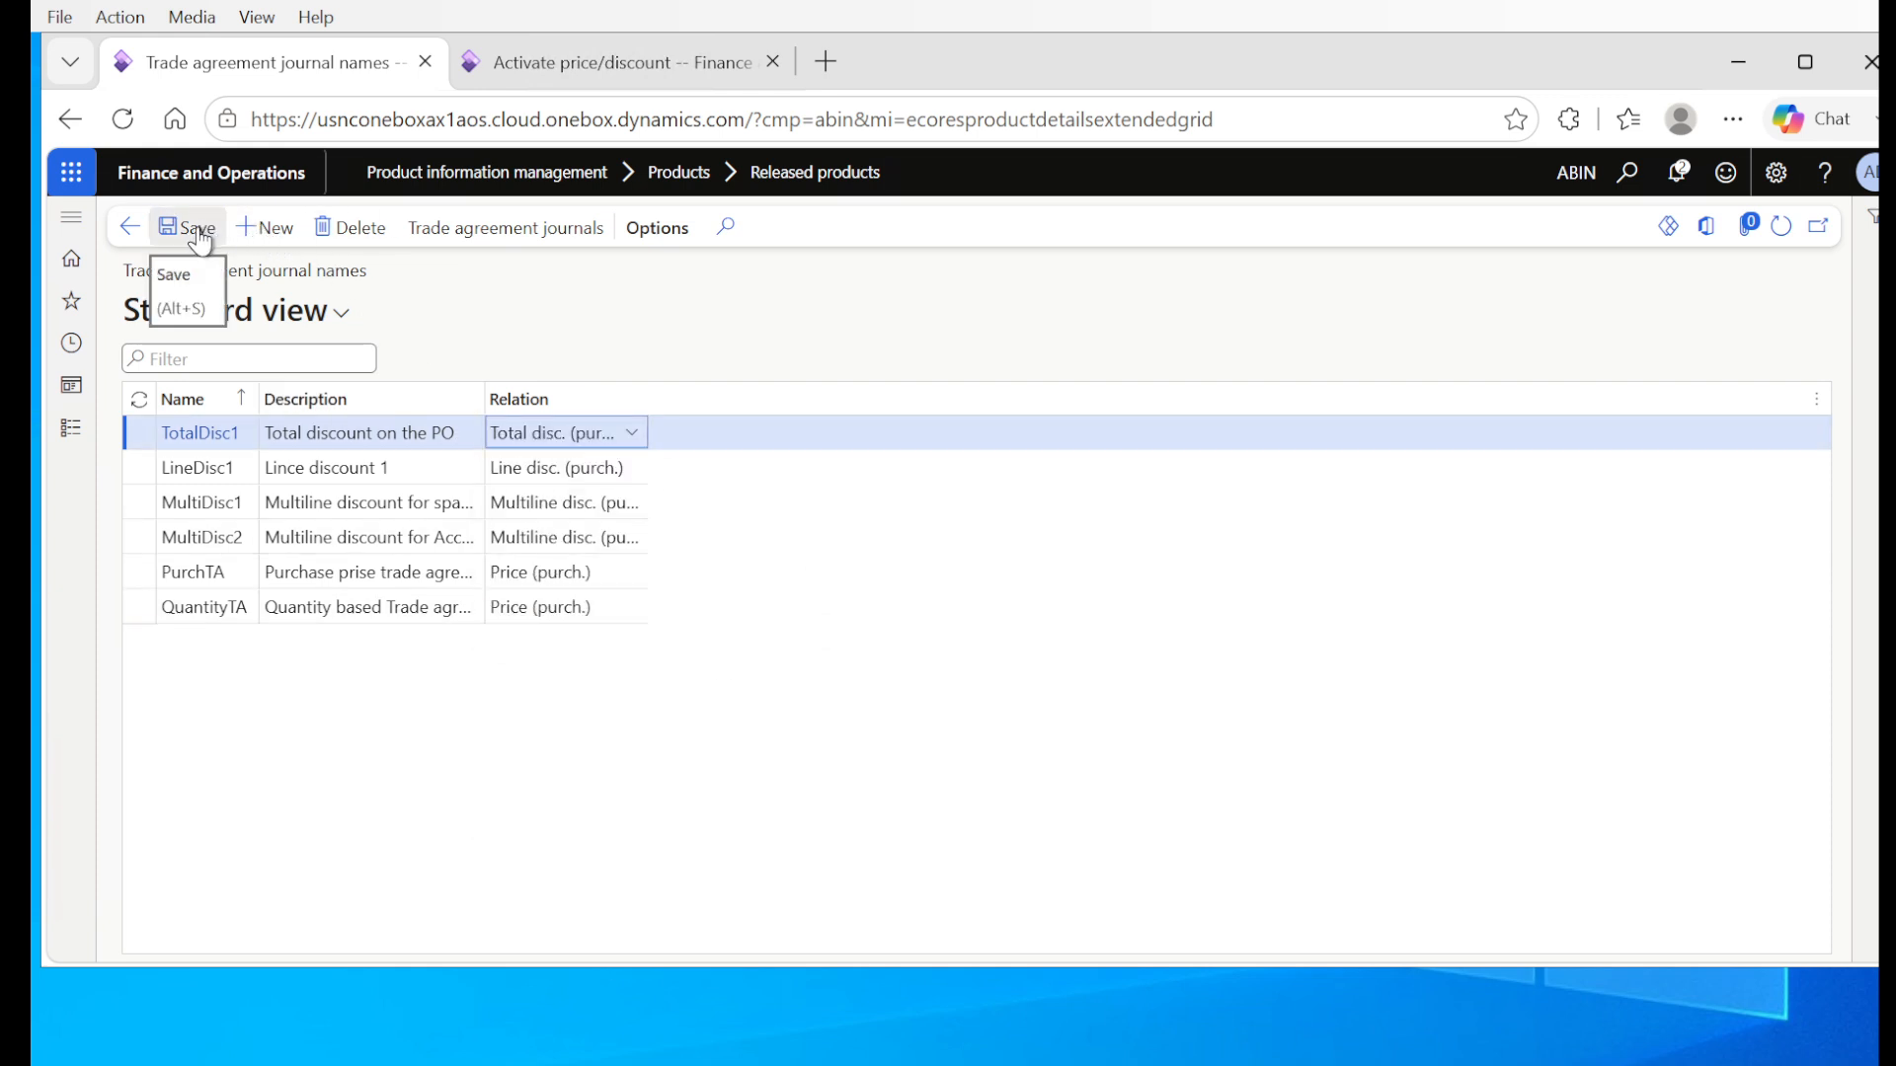
pyautogui.click(202, 237)
# Step: Return to the trade agreement journals, assign TotalDisc1 to the new journal, save it and open its lines
pyautogui.click(140, 237)
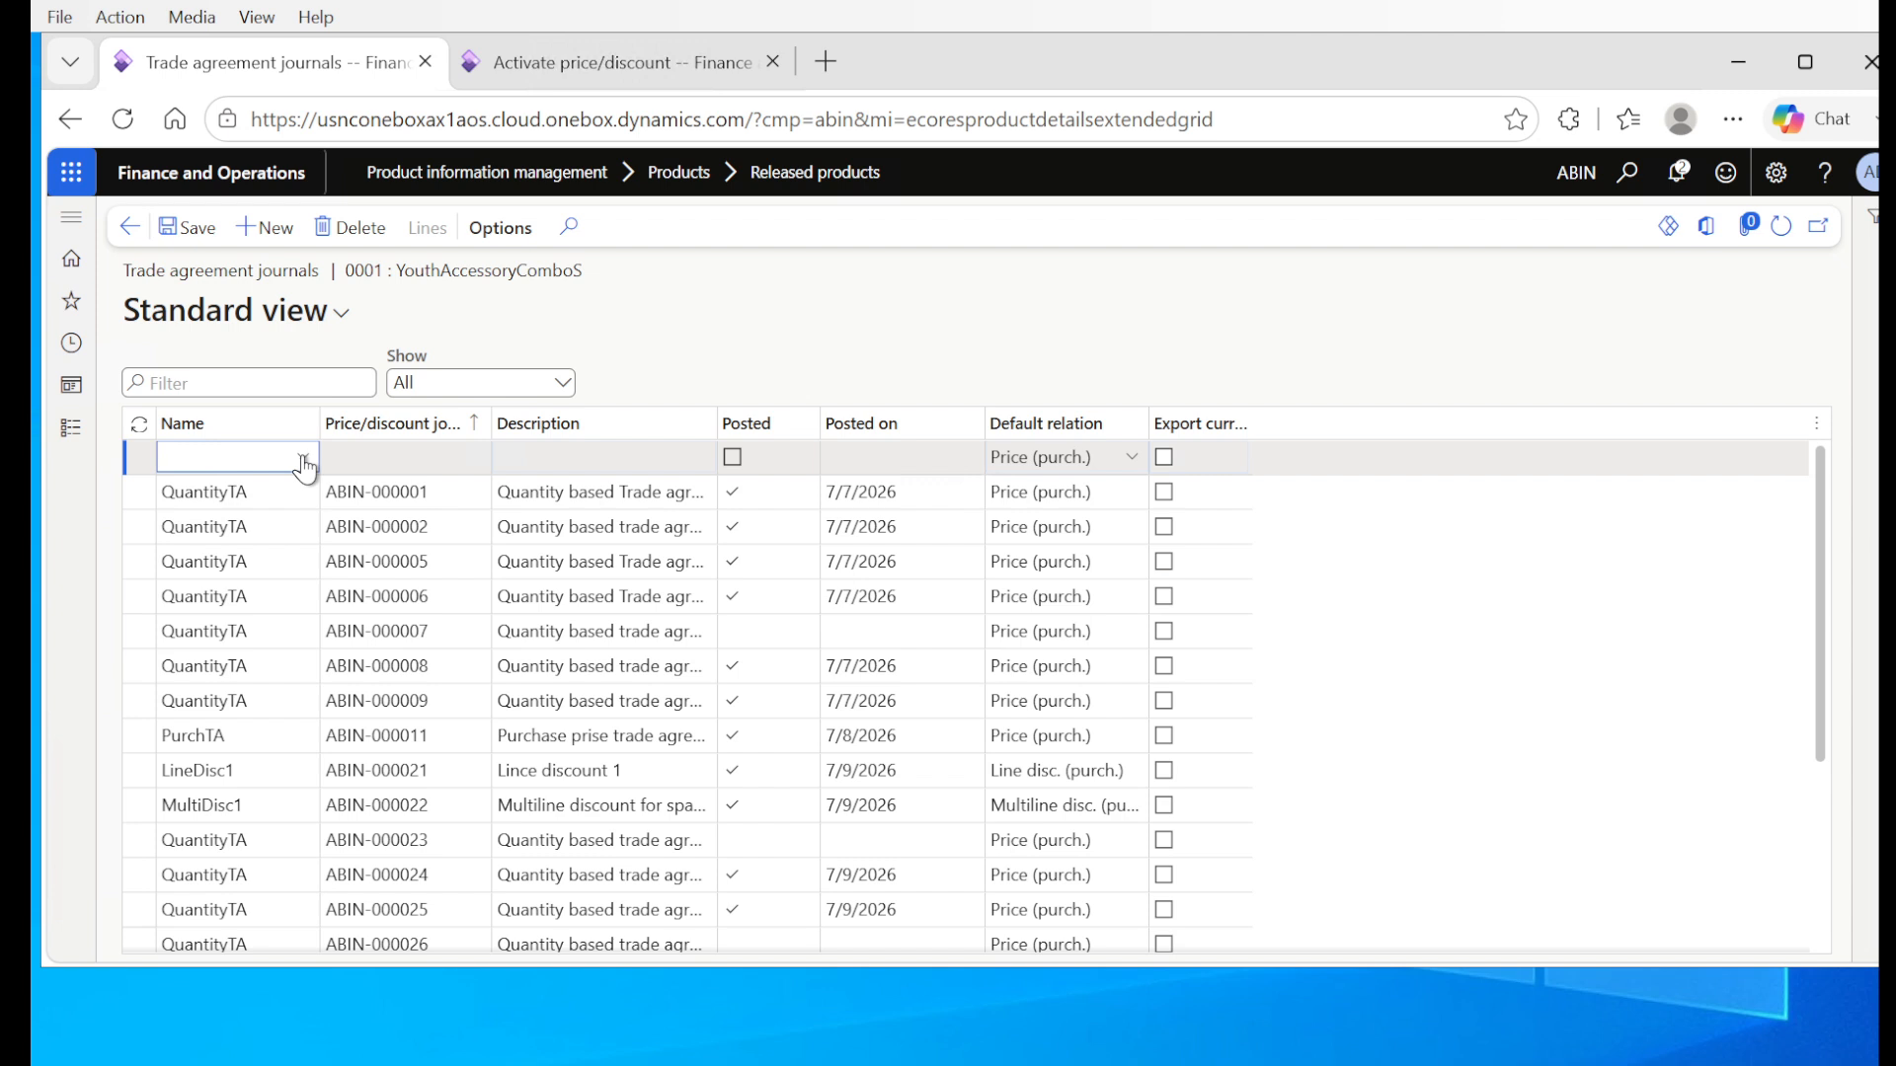
pyautogui.click(303, 456)
pyautogui.click(224, 699)
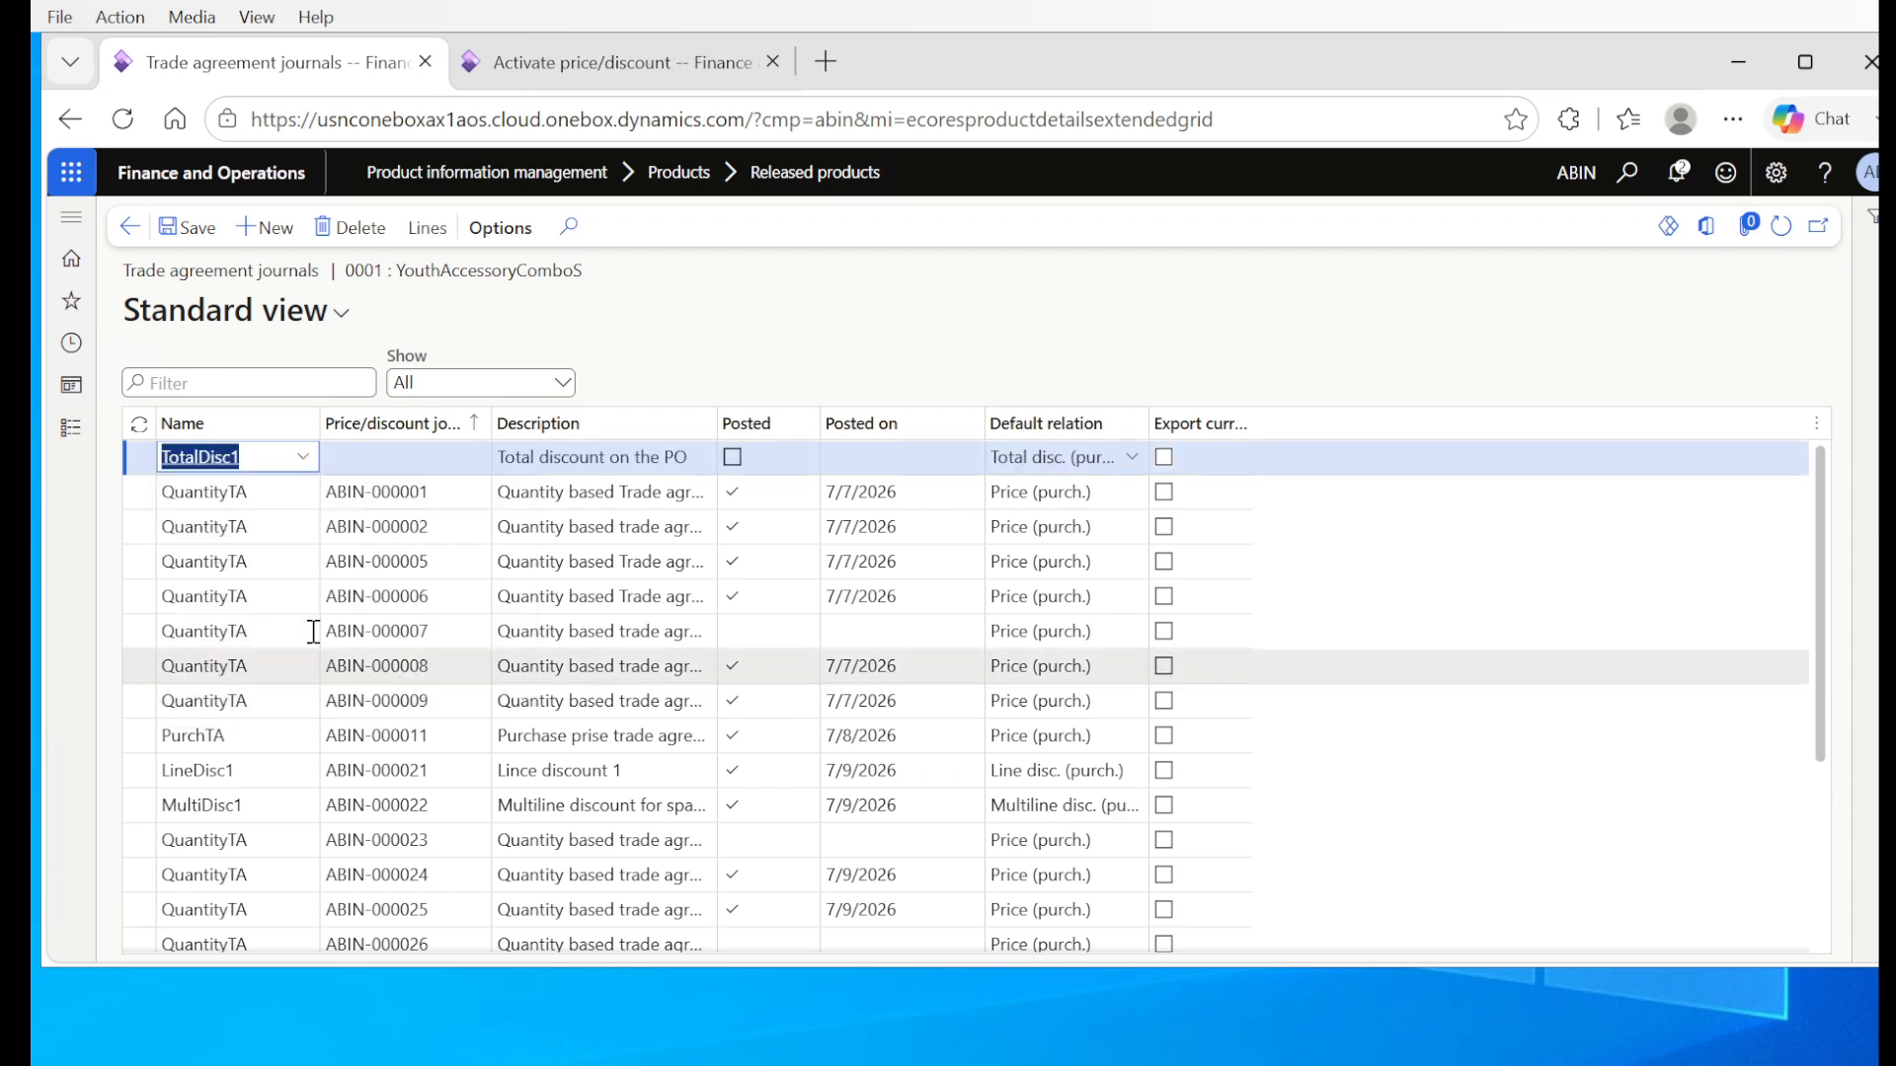
pyautogui.click(187, 230)
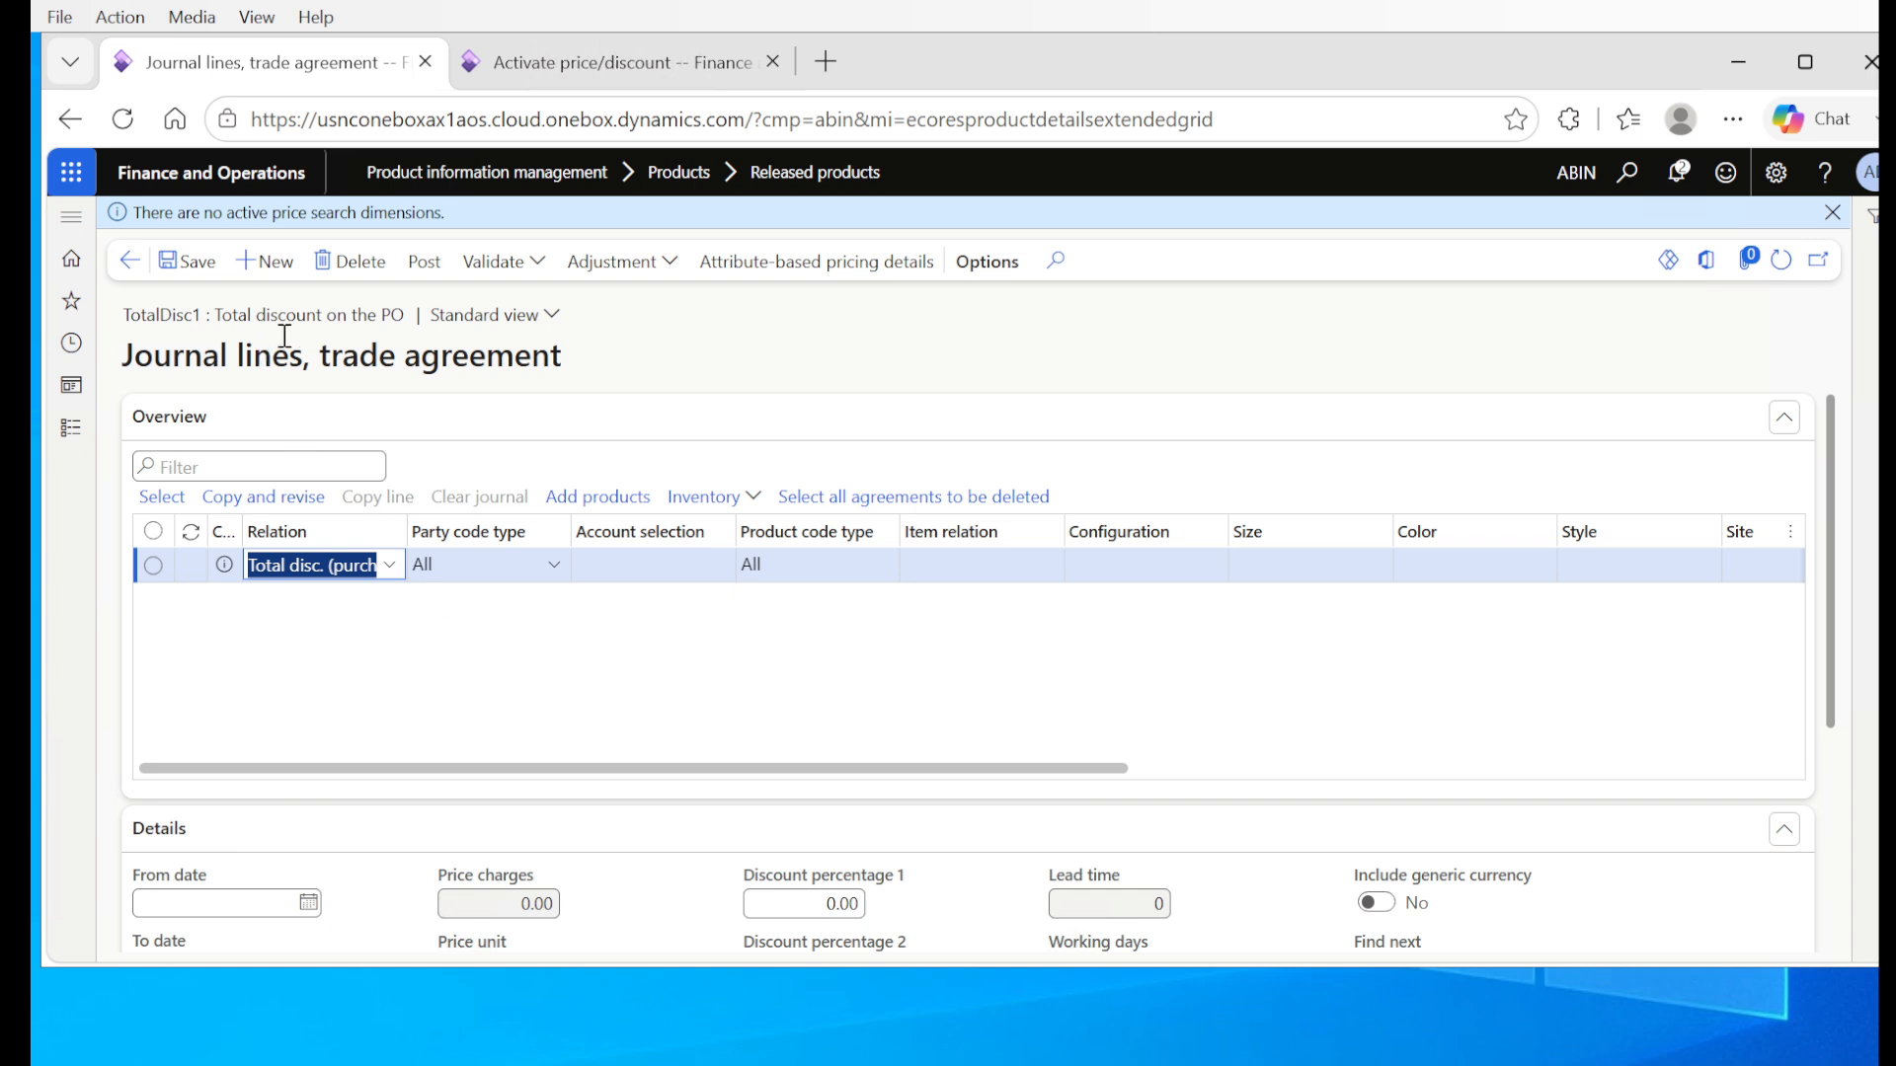
# Step: Set the journal line's party code type to Table and select the Universal Spare parts vendor account
pyautogui.click(553, 568)
pyautogui.click(553, 570)
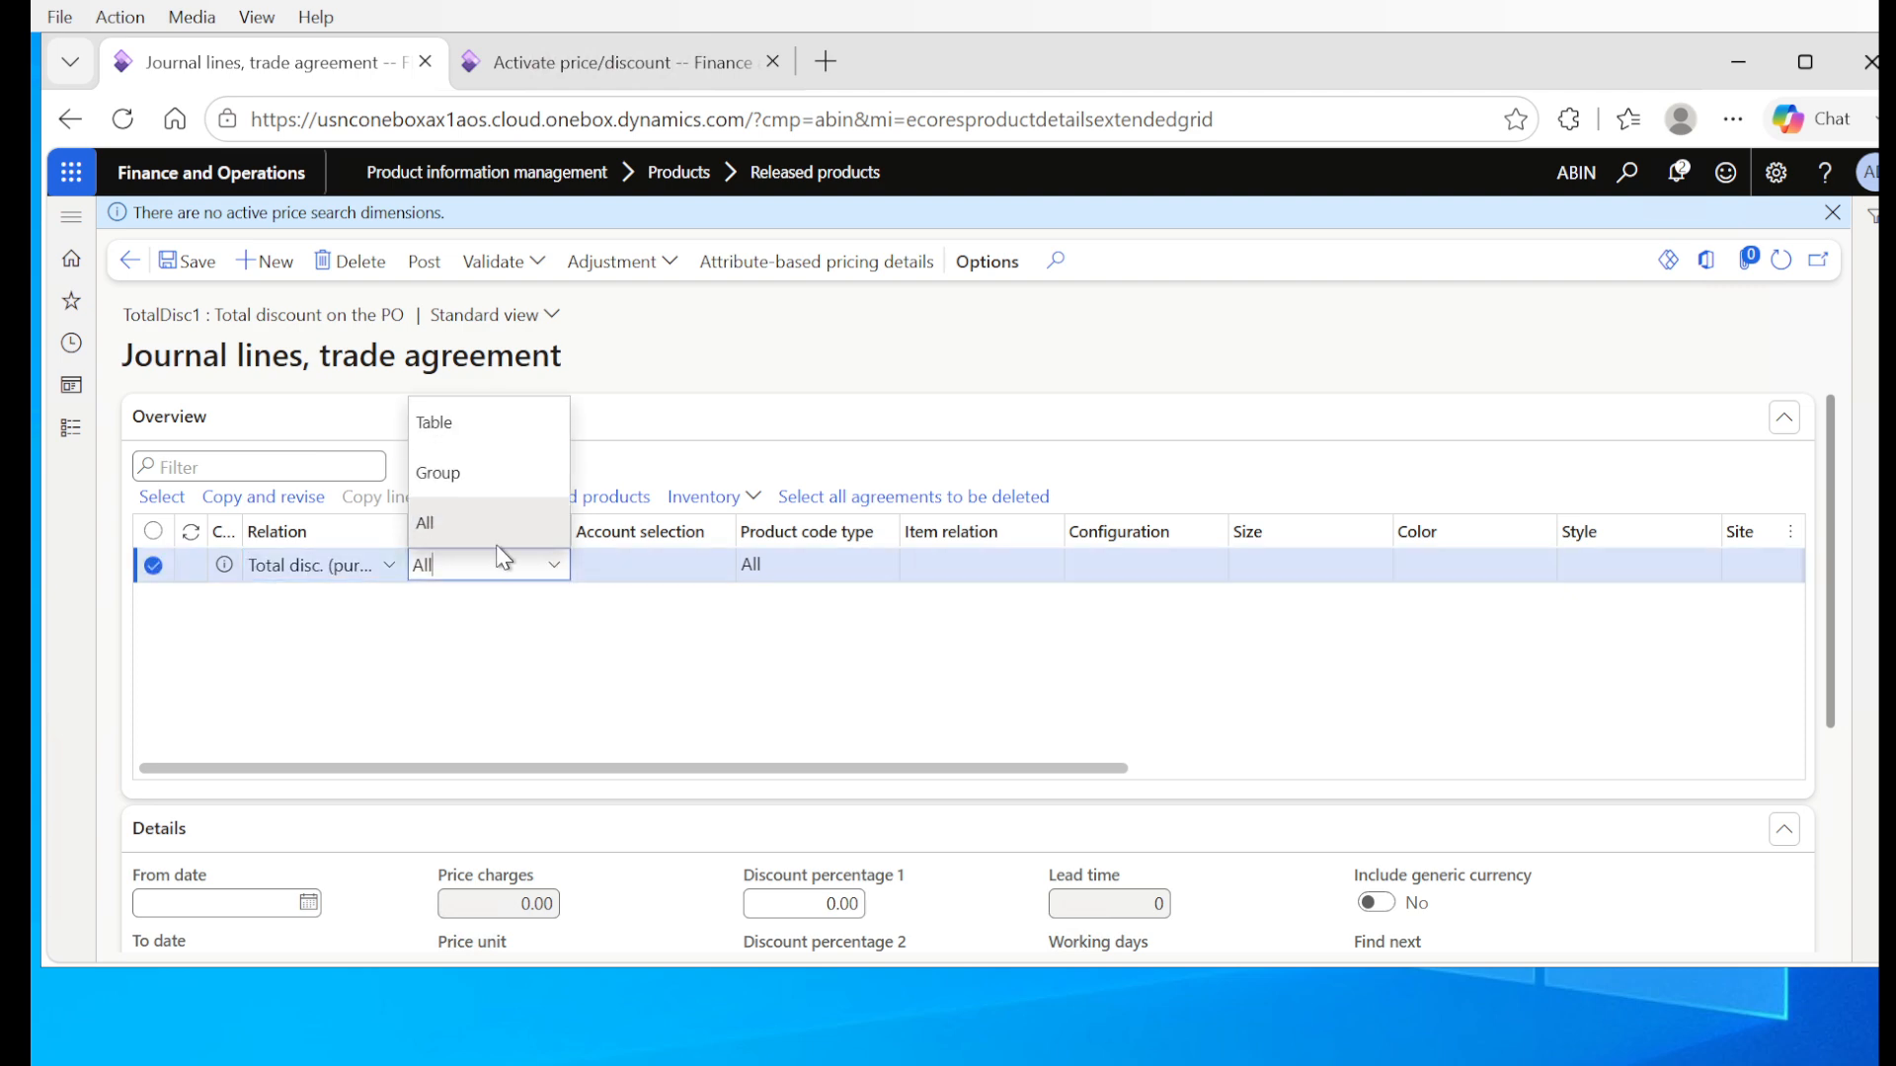
pyautogui.click(491, 427)
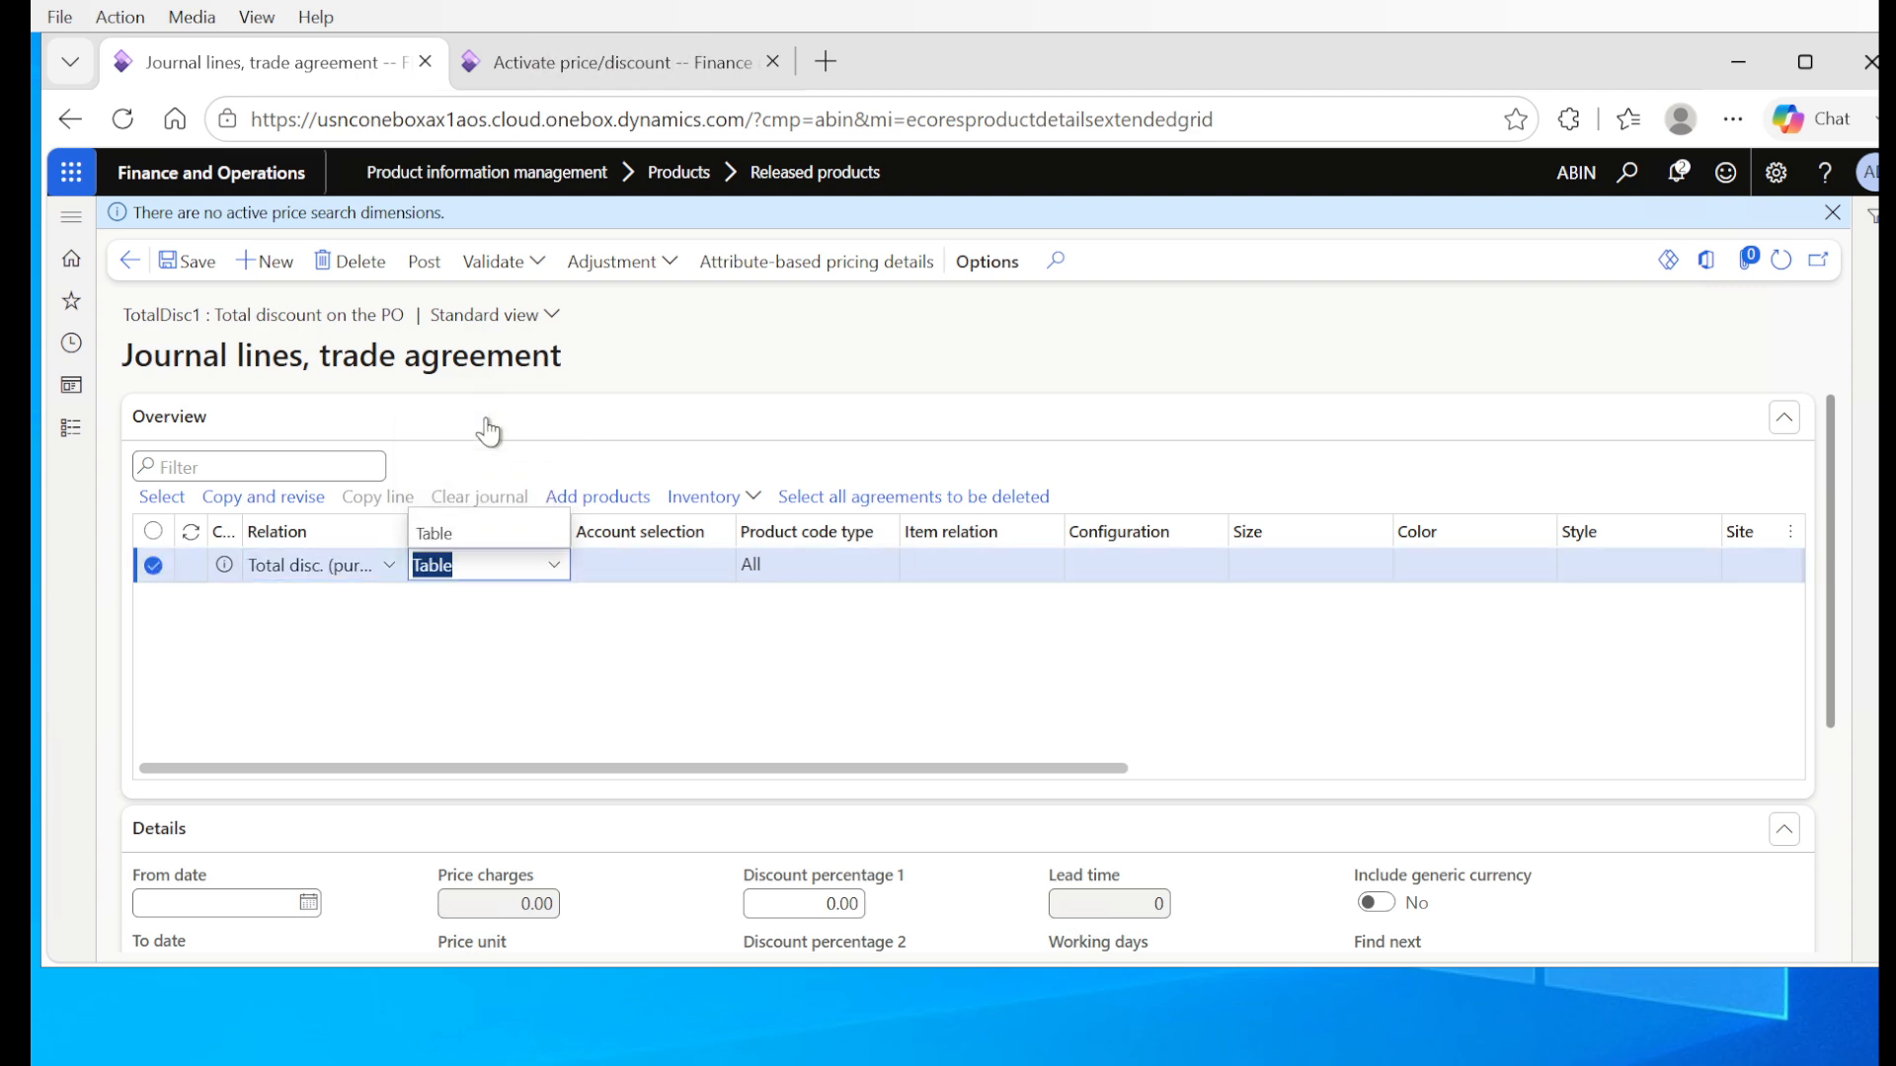
pyautogui.click(726, 566)
pyautogui.click(612, 630)
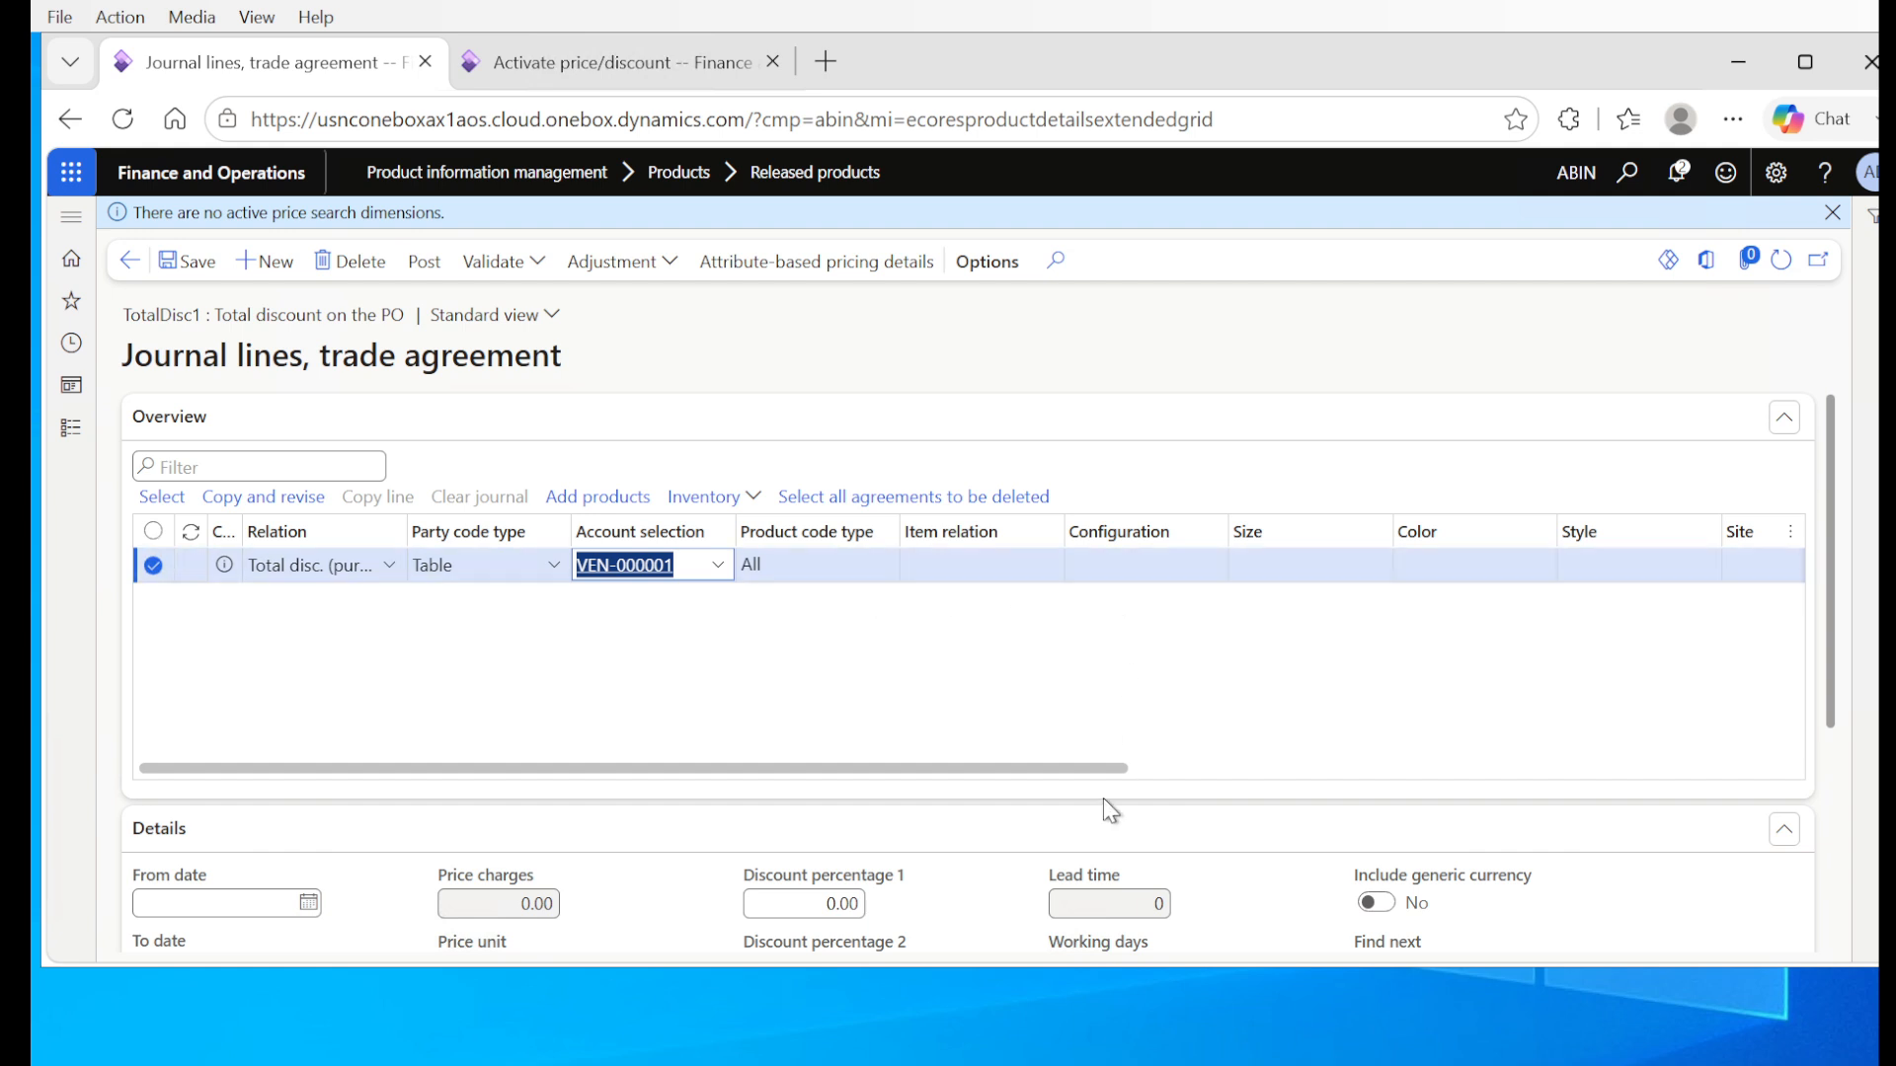
# Step: Set the journal line's amount range from 2,000 to 5,000 and save the line
pyautogui.moveTo(1098, 761); pyautogui.dragTo(1627, 764)
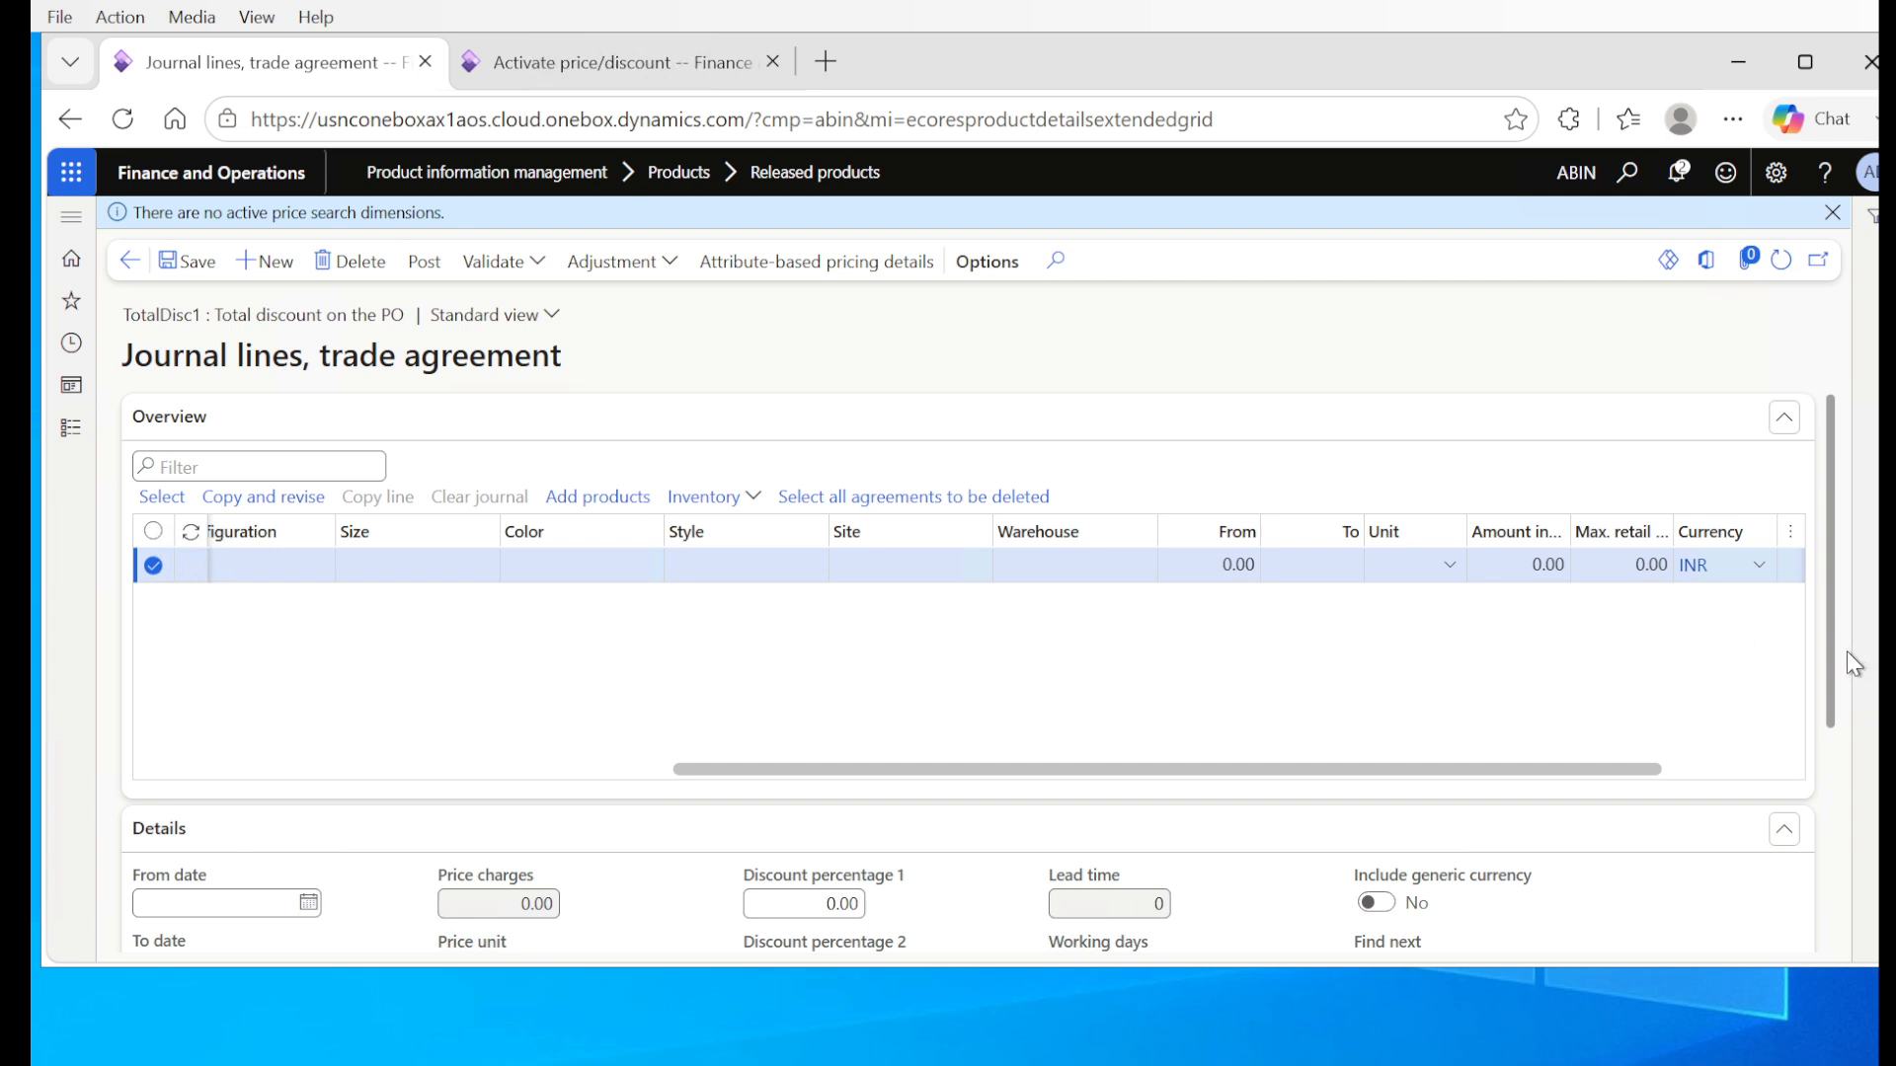
pyautogui.scroll(-1, 1831, 652)
pyautogui.click(1193, 563)
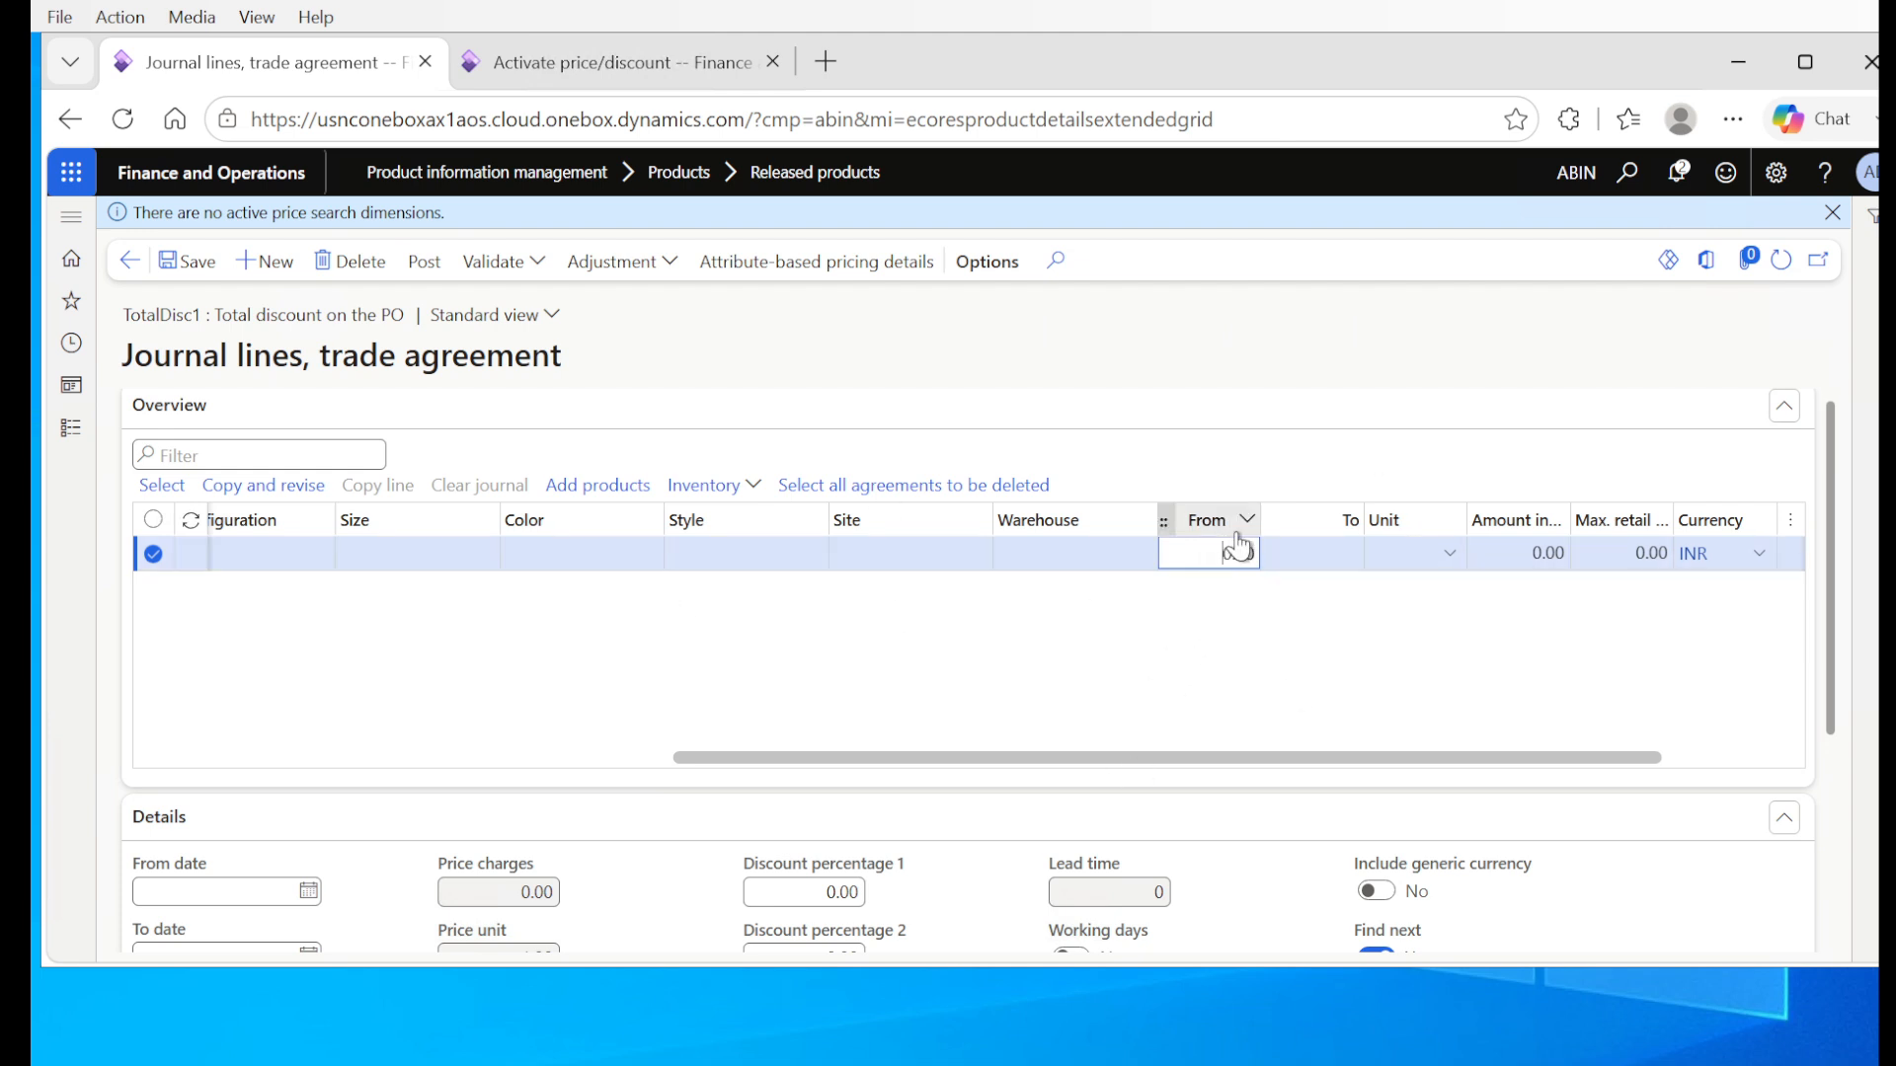
pyautogui.moveTo(1223, 542)
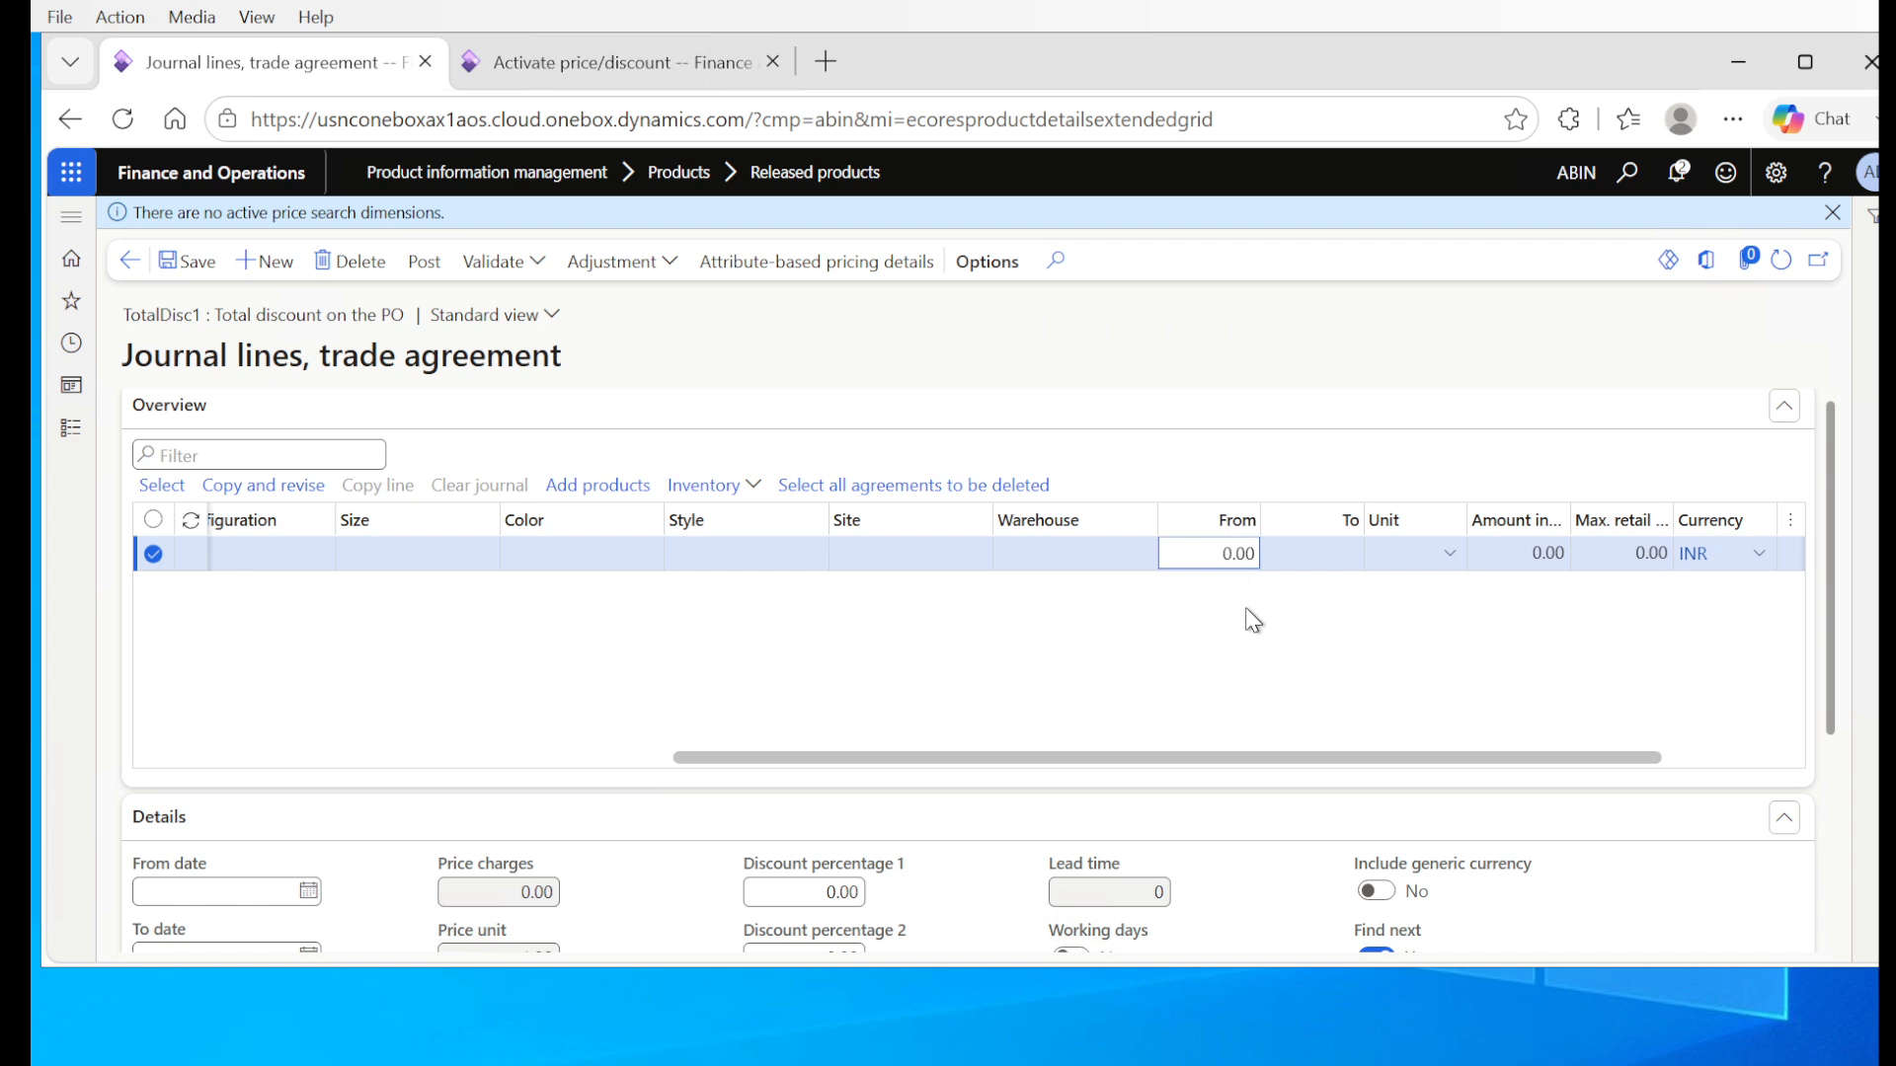
pyautogui.doubleClick(1225, 556)
pyautogui.write('2')
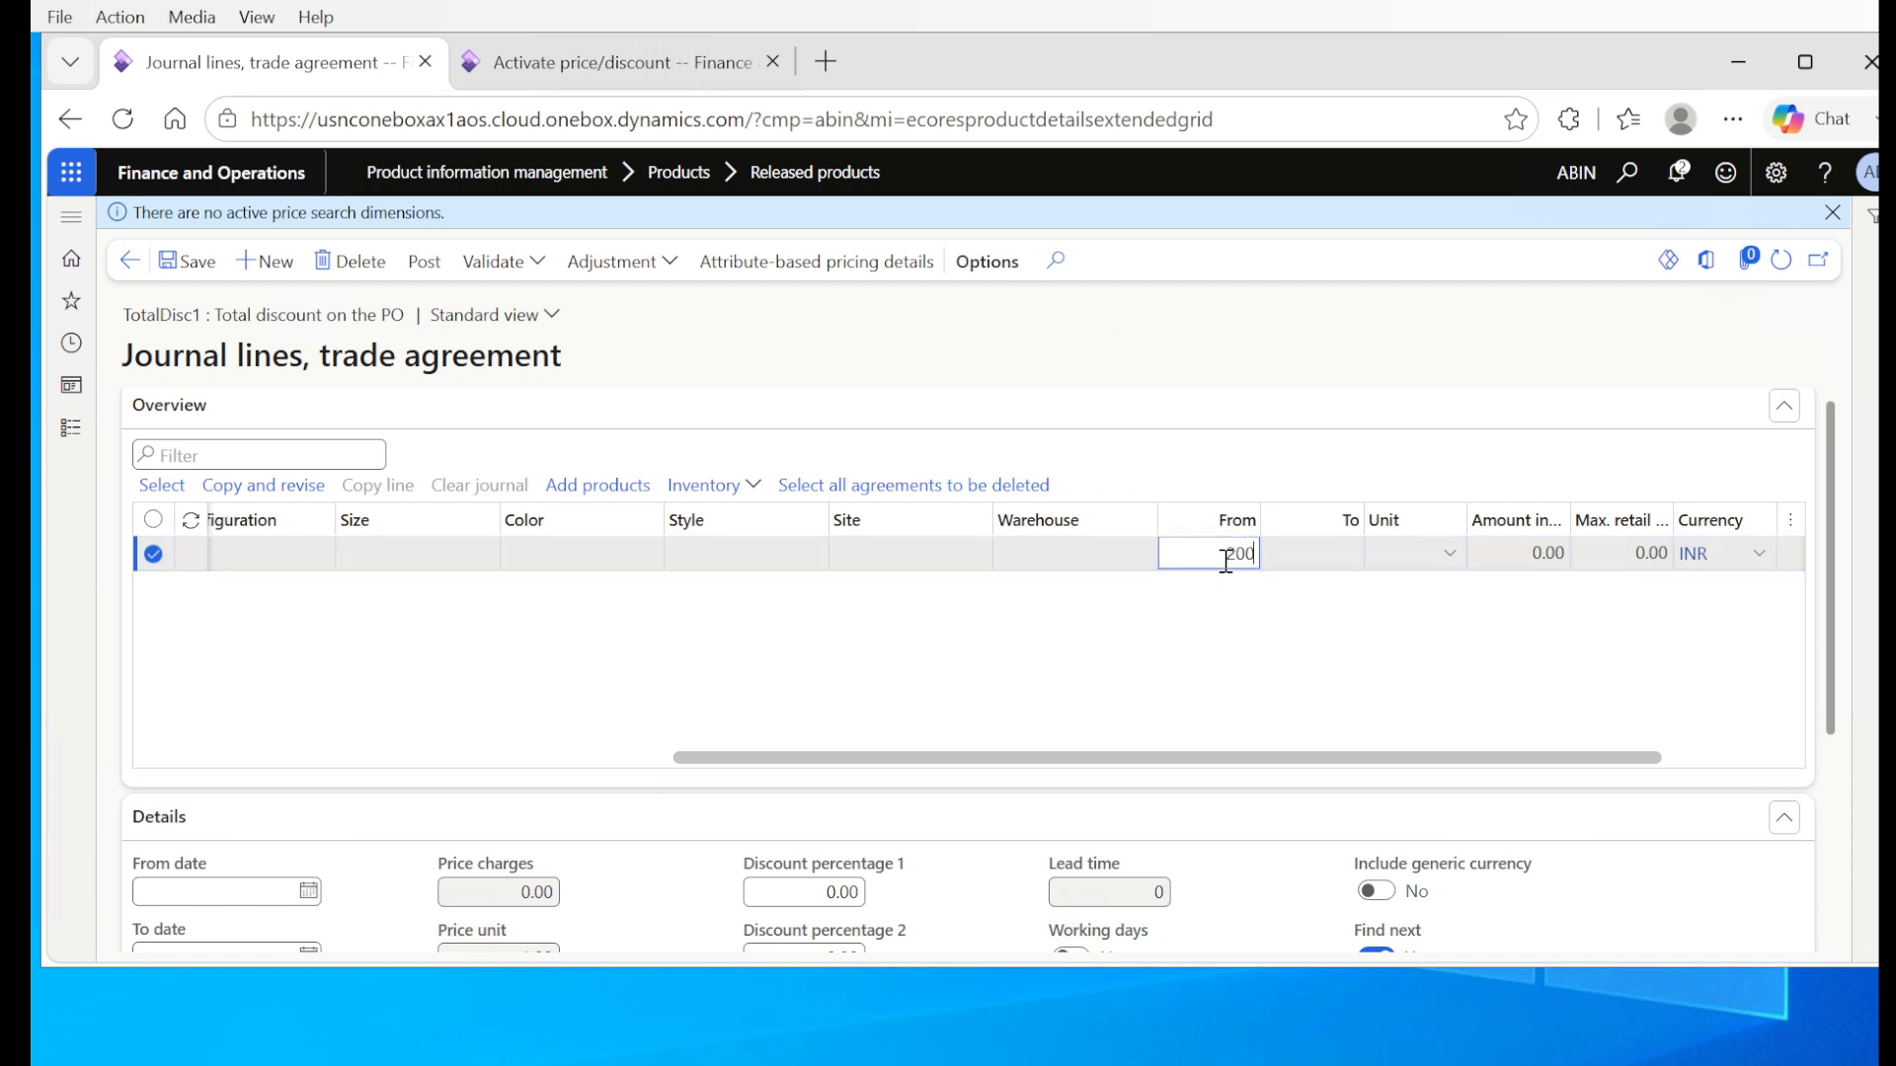
pyautogui.press('Tab')
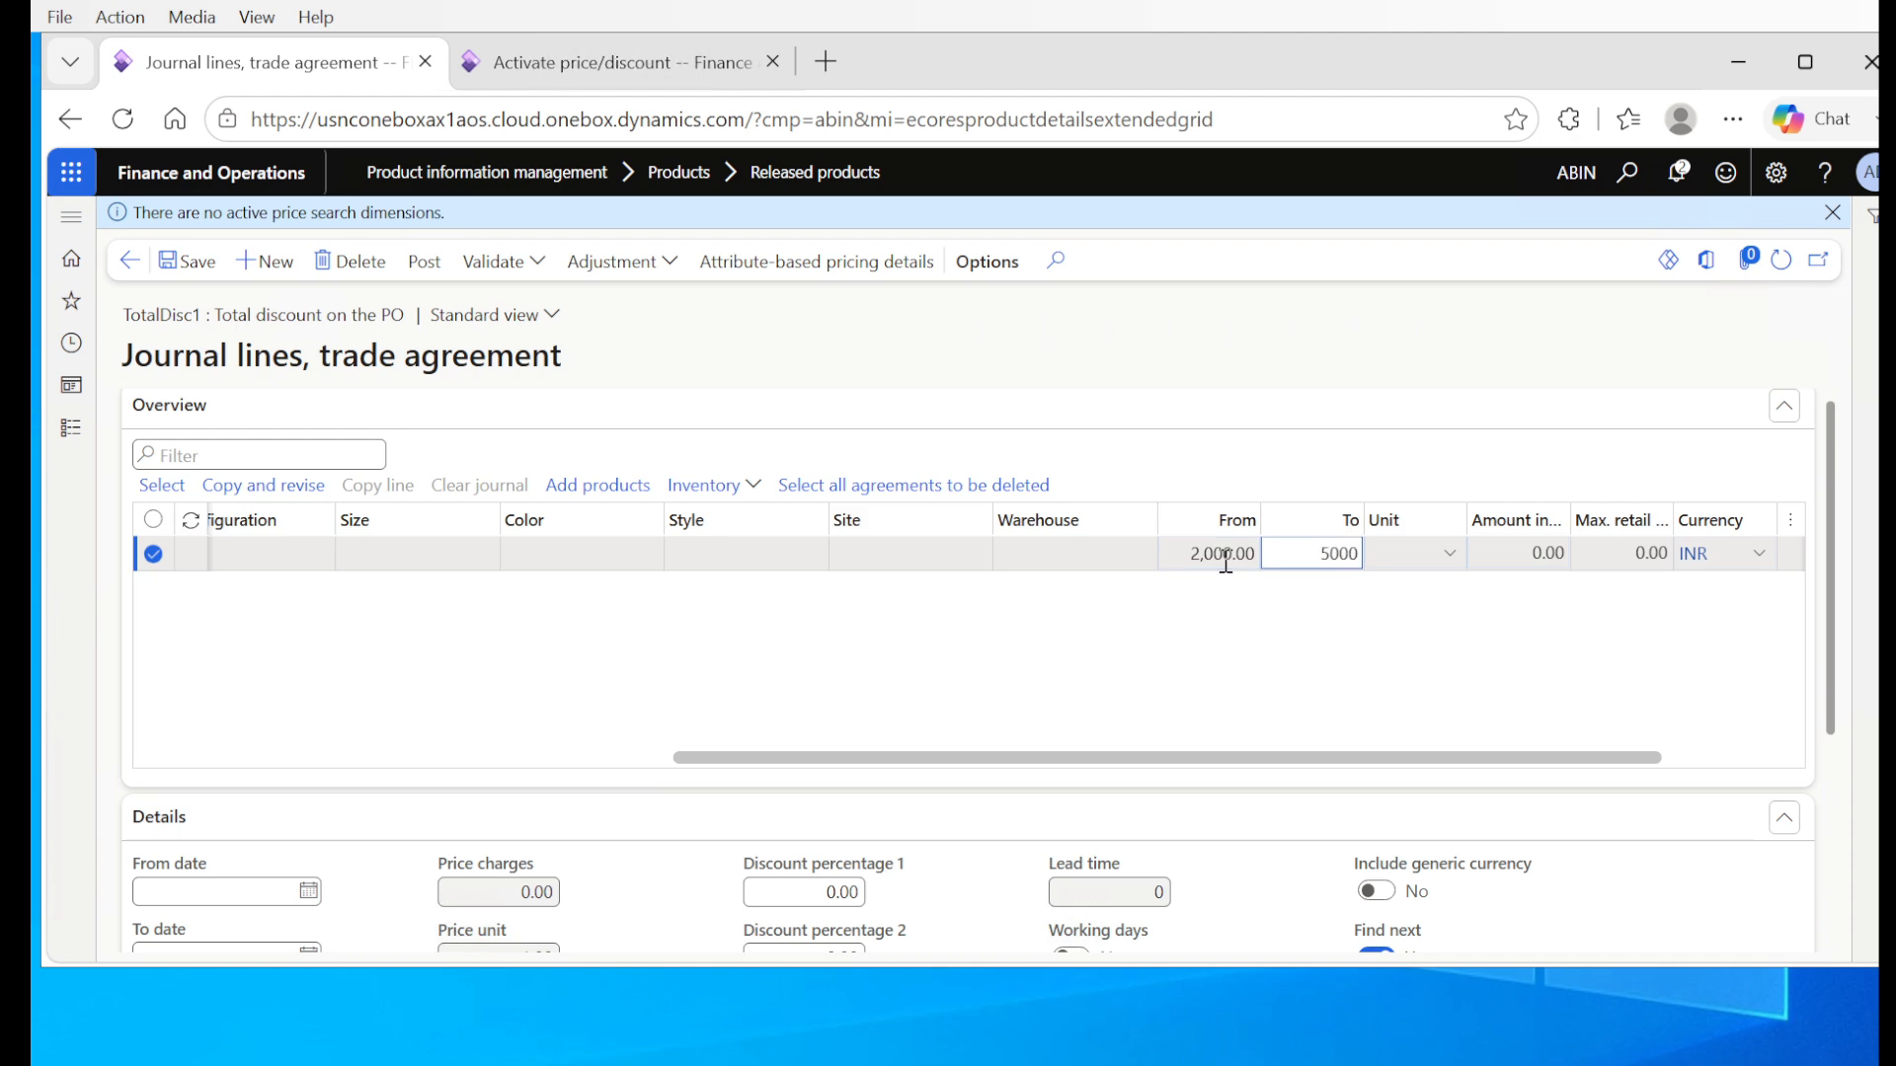
pyautogui.write('5000')
pyautogui.press('Tab')
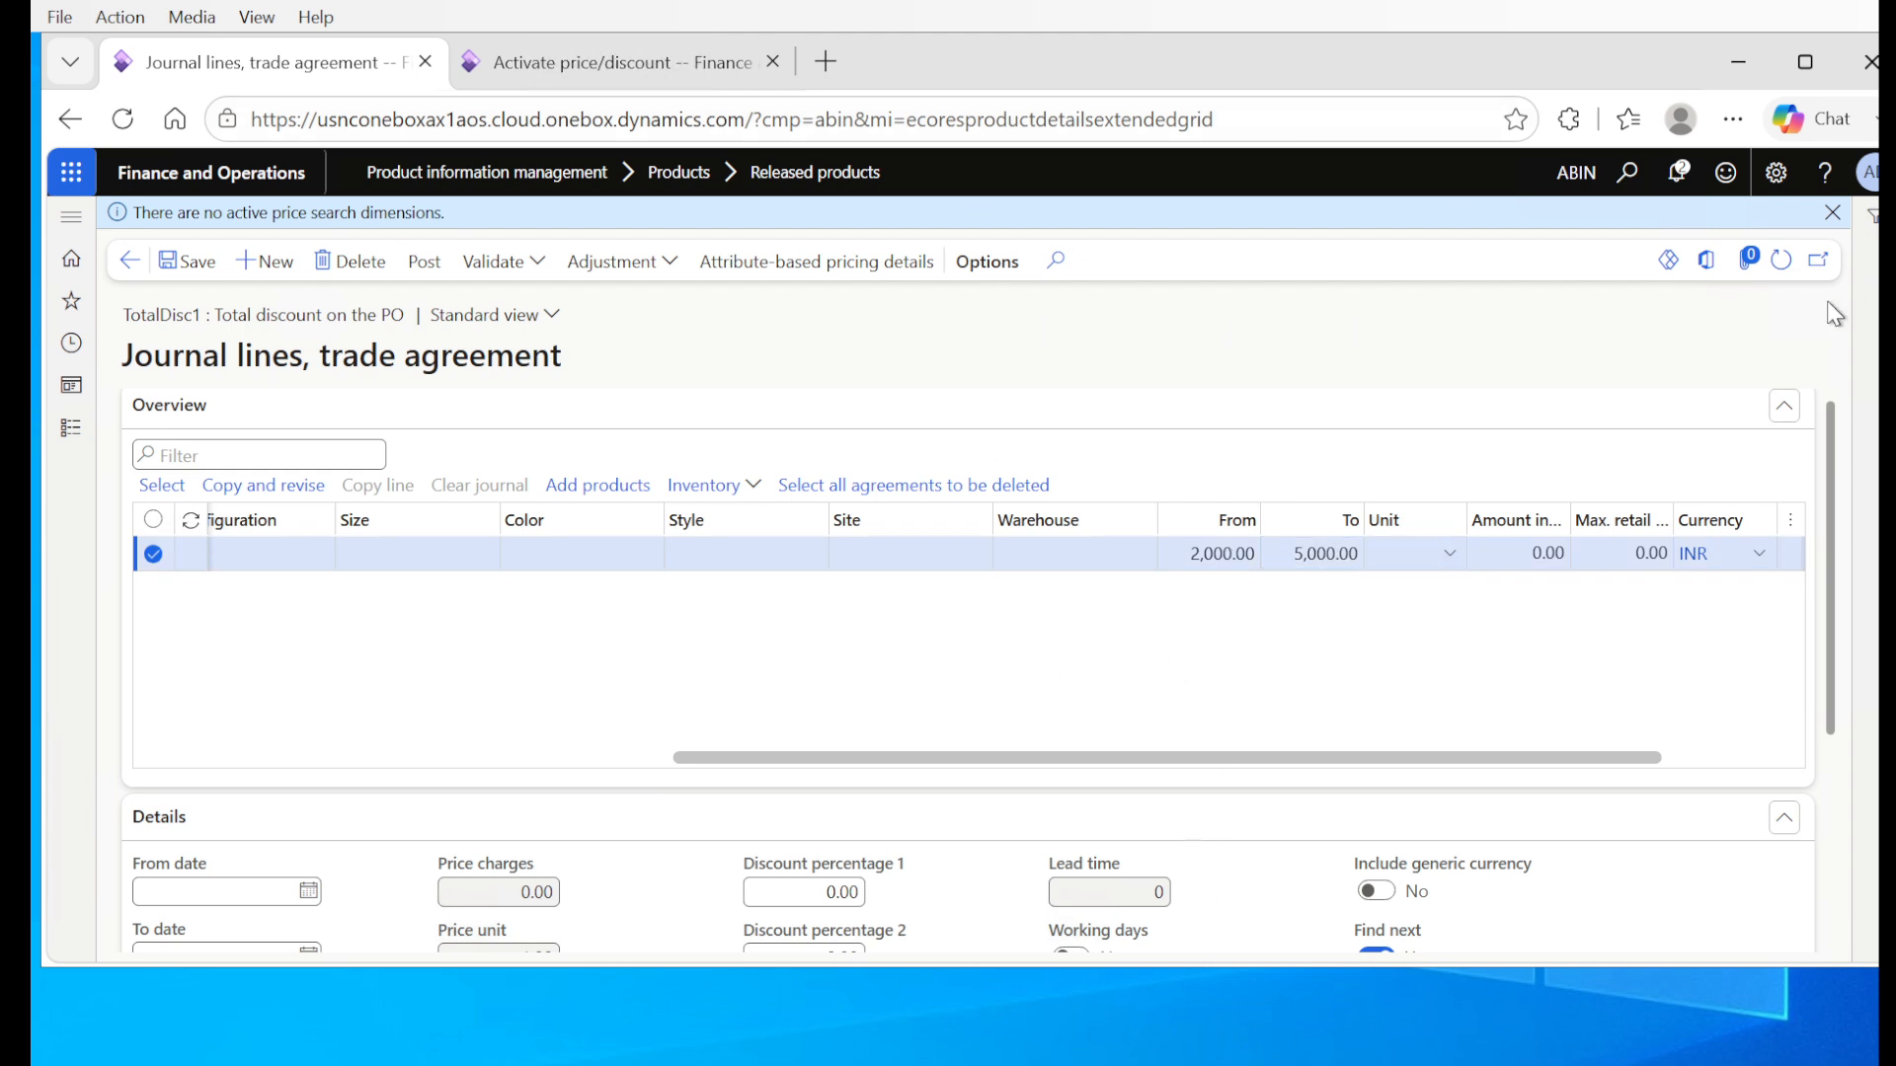
pyautogui.moveTo(1553, 758); pyautogui.dragTo(1674, 751)
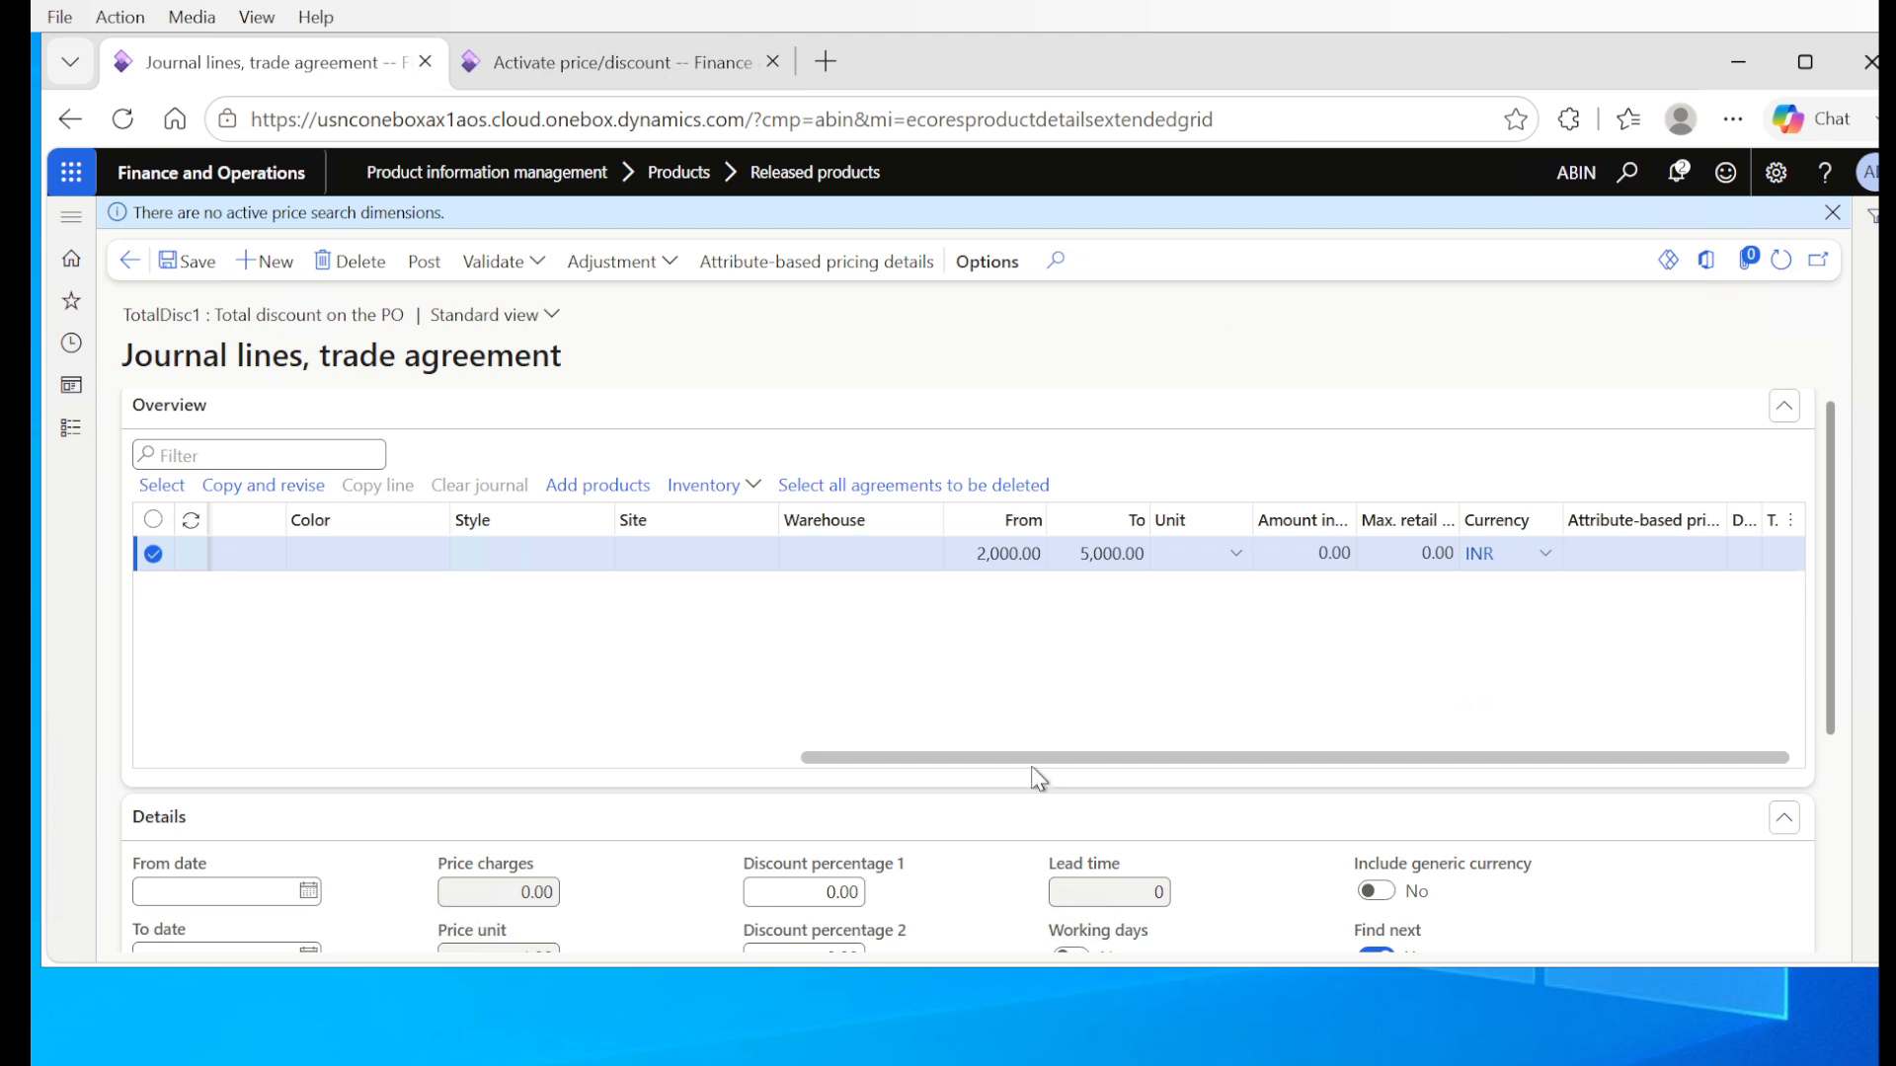
pyautogui.click(187, 265)
# Step: Set the discount amount in currency of the 2,000 to 5,000 line to 250.00
pyautogui.click(1315, 551)
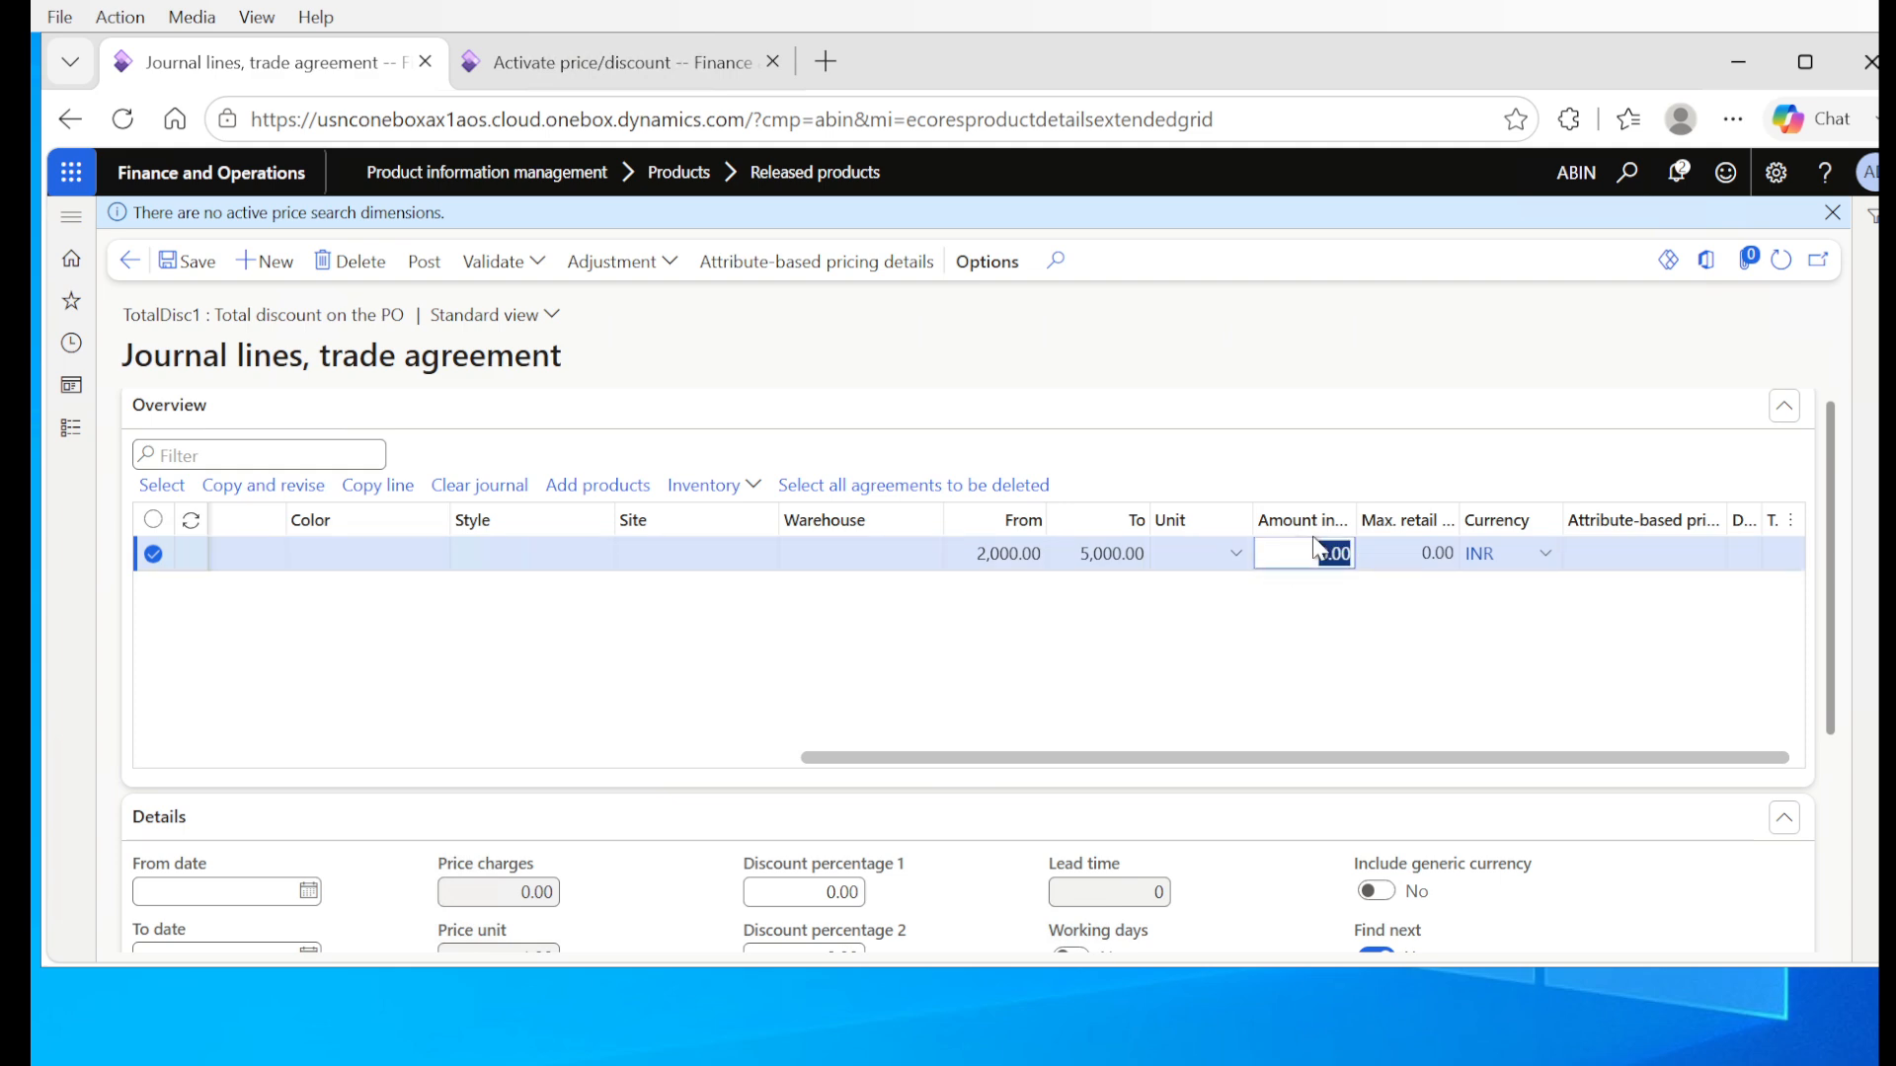
pyautogui.write('250.00')
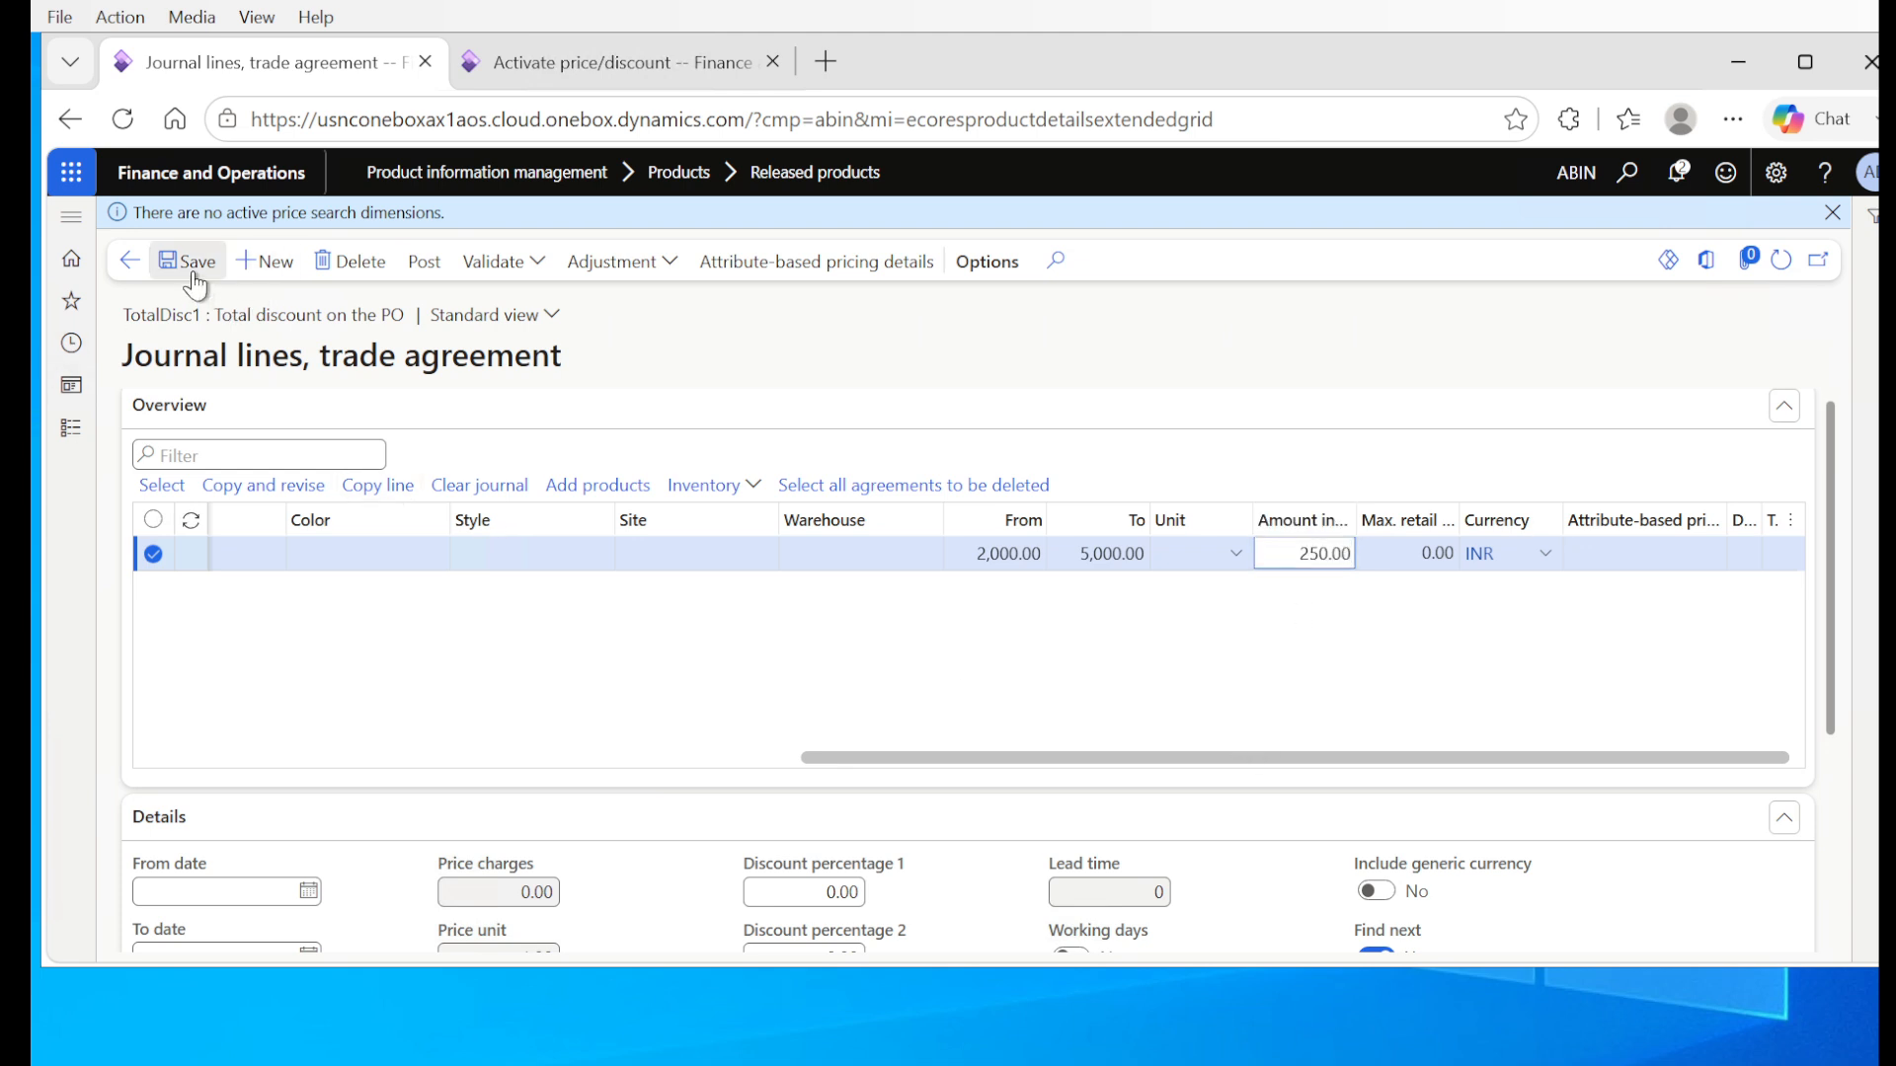
# Step: Add a second total discount line with party code type Table and the Universal Spare parts vendor account
pyautogui.moveTo(909, 760); pyautogui.dragTo(246, 834)
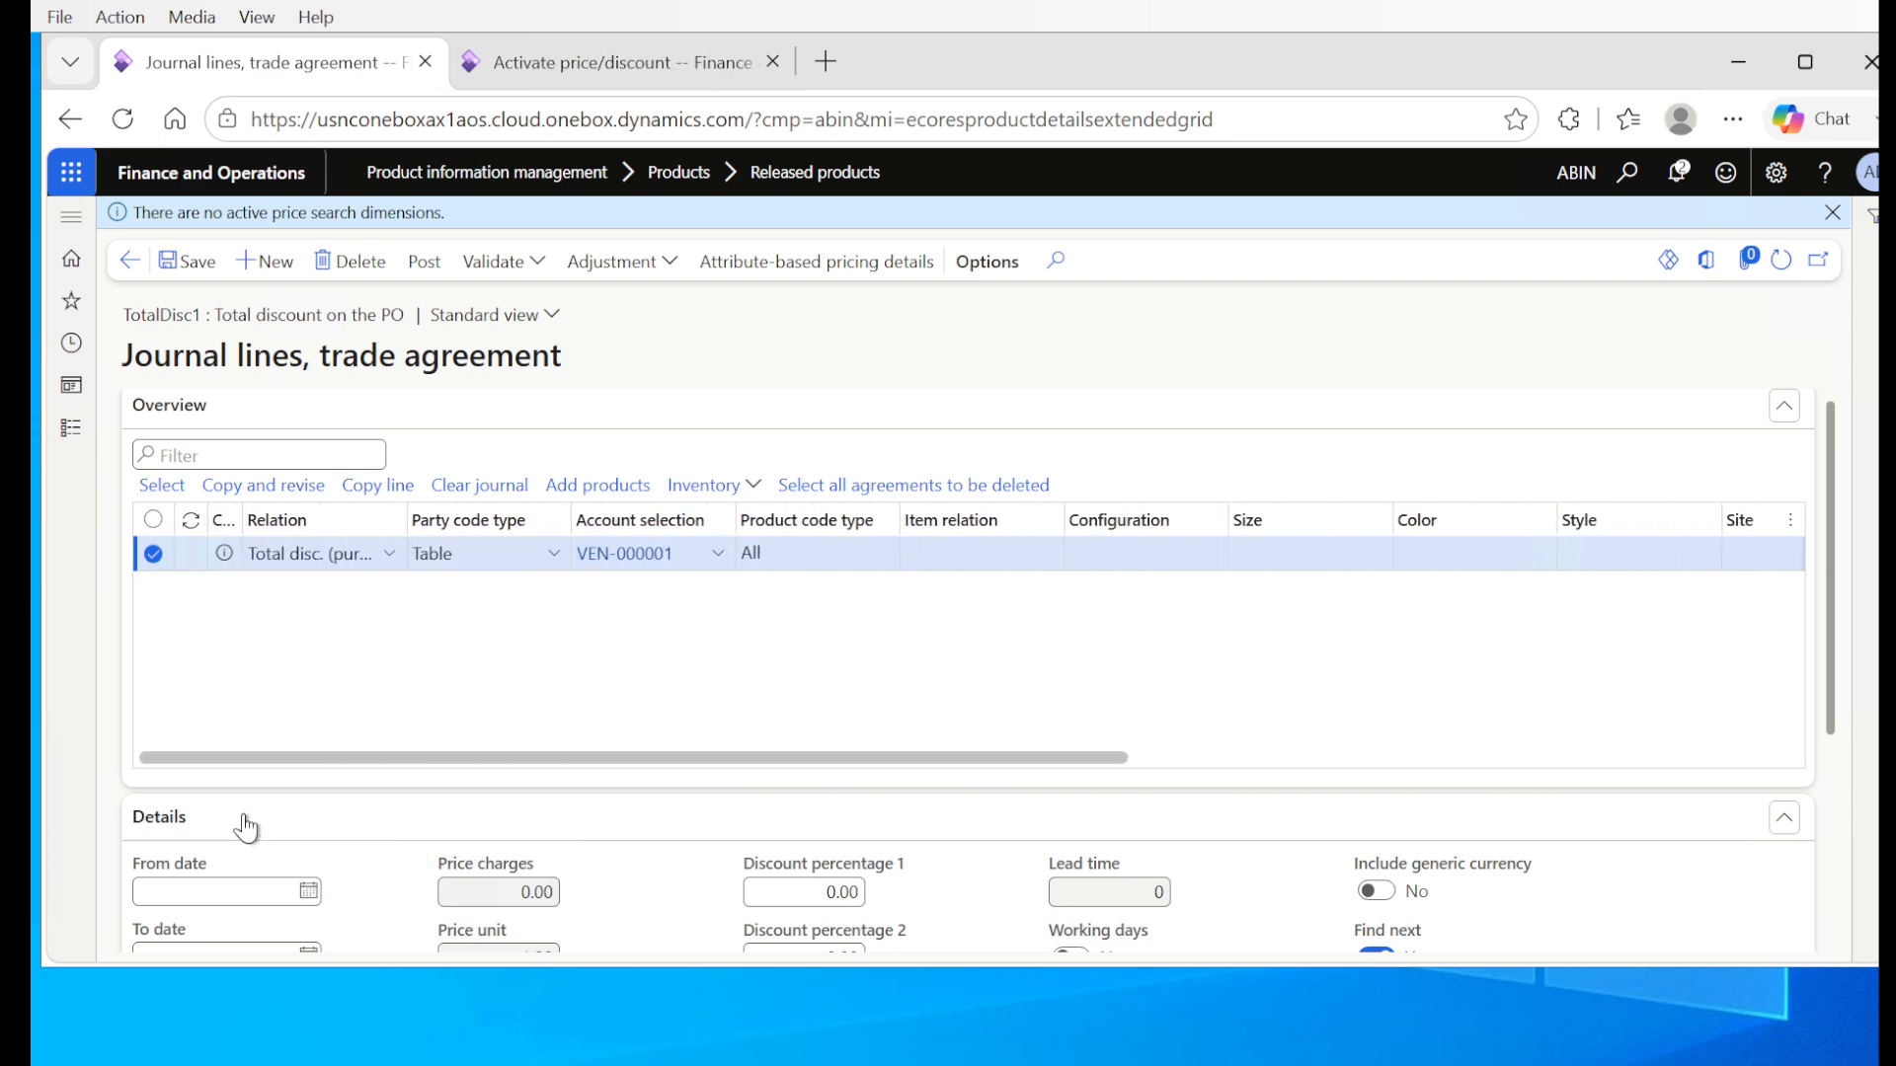
pyautogui.click(252, 261)
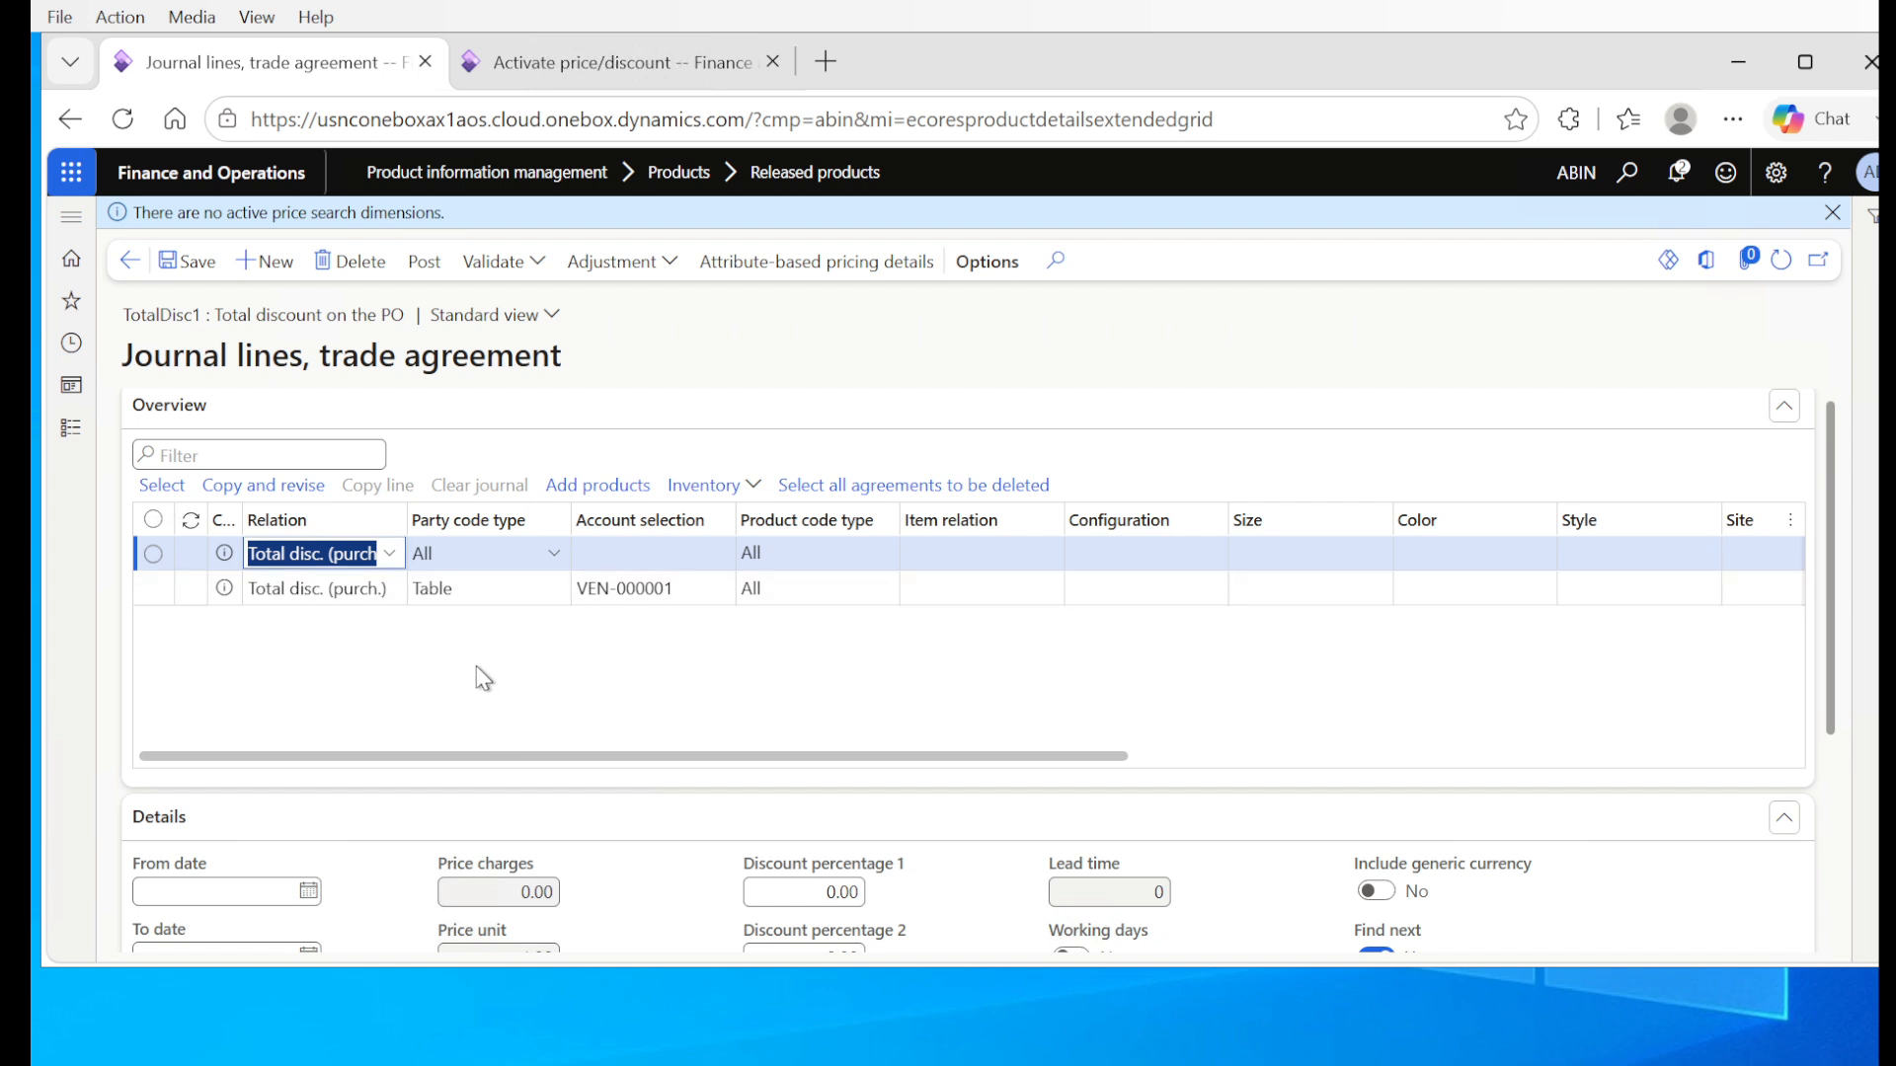
pyautogui.click(554, 554)
pyautogui.click(483, 612)
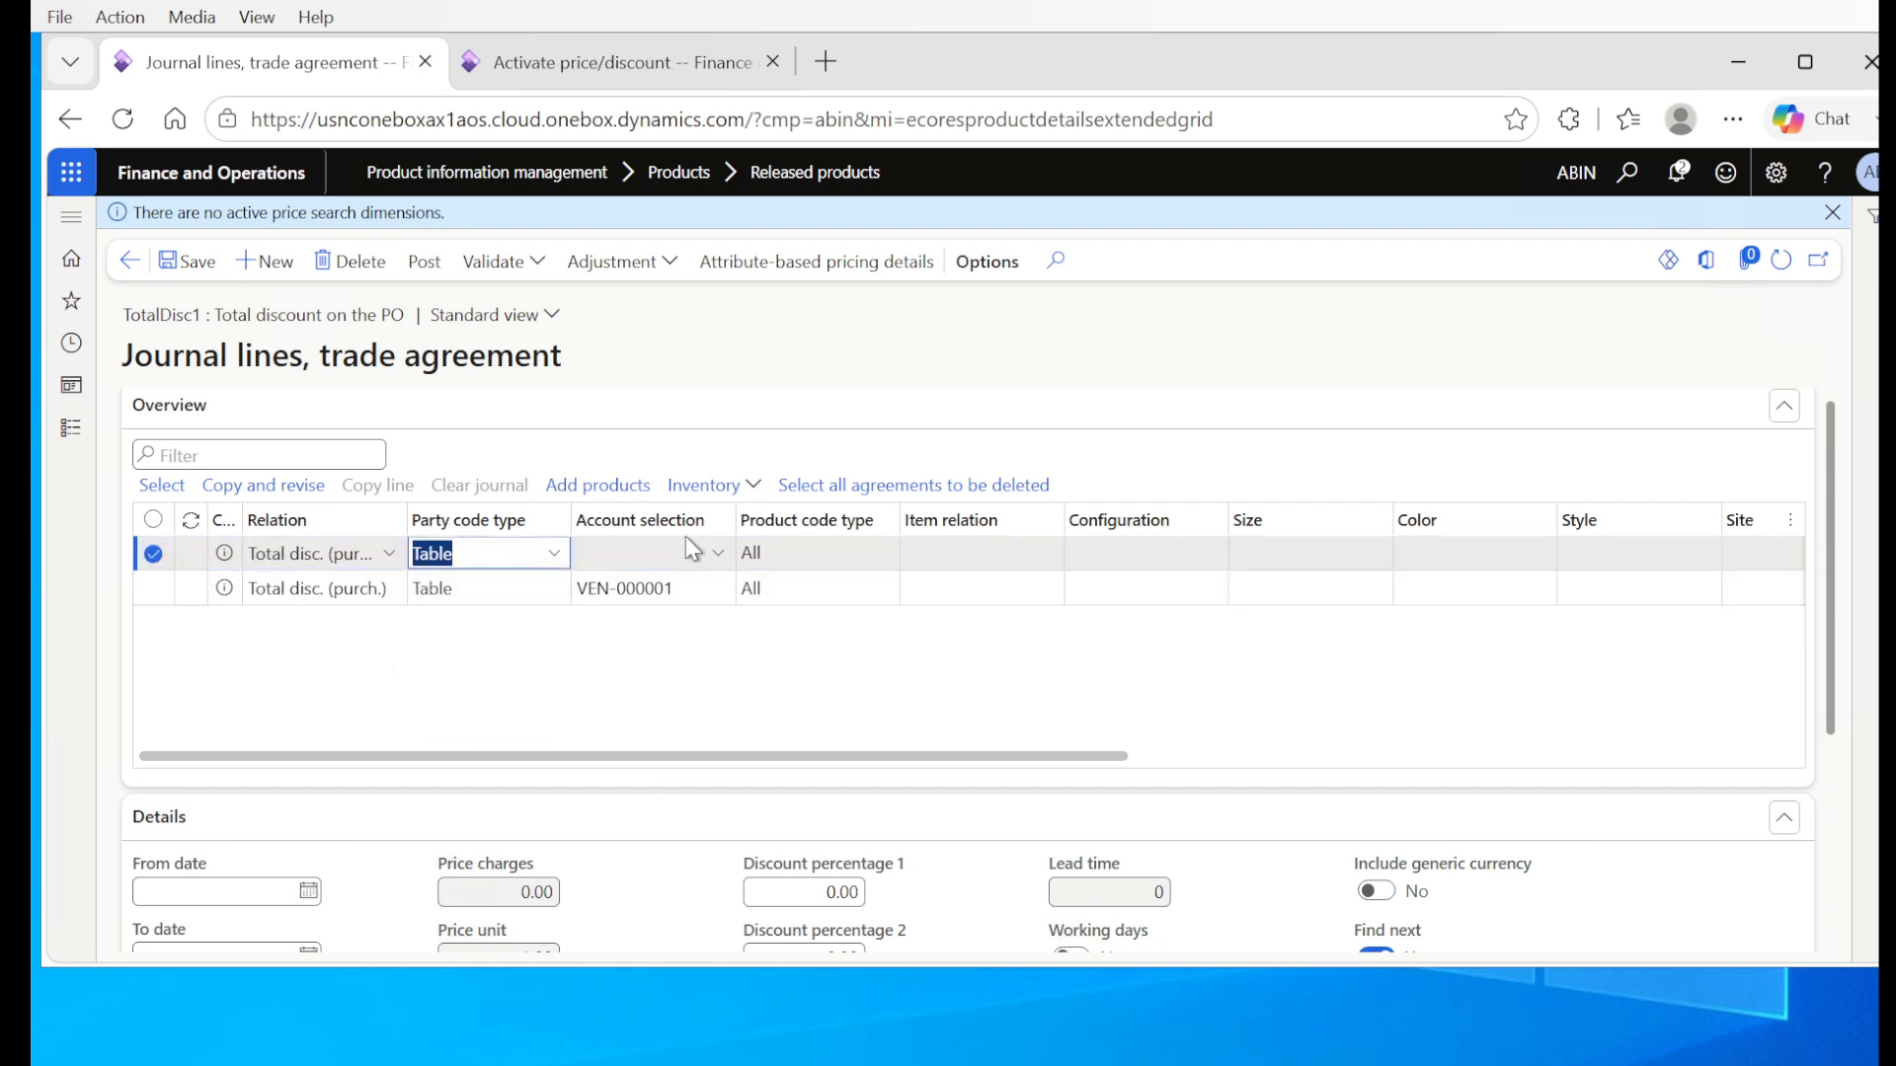
pyautogui.click(712, 561)
pyautogui.click(712, 561)
pyautogui.click(632, 619)
# Step: Set Discount percentage 1 of the new journal line to 5 and save the line
pyautogui.moveTo(861, 766); pyautogui.dragTo(1318, 768)
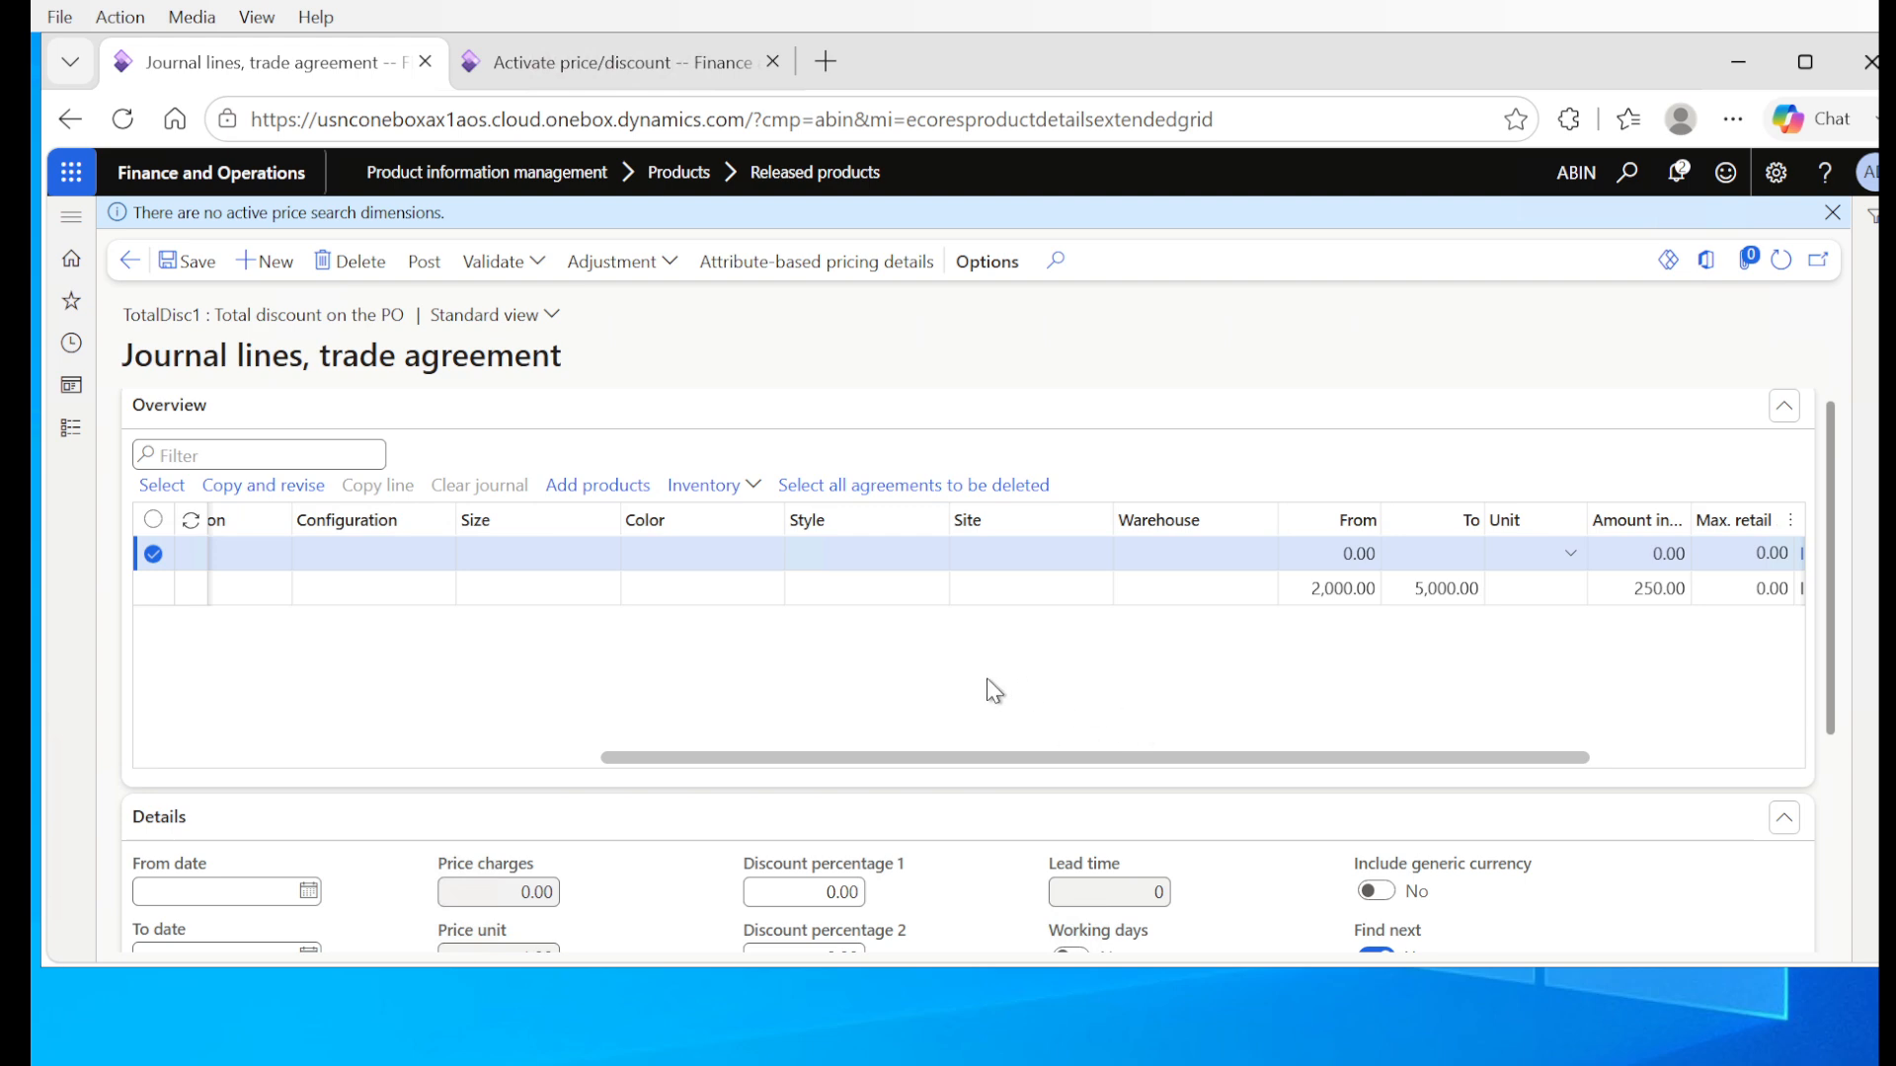
pyautogui.moveTo(749, 758); pyautogui.dragTo(758, 713)
pyautogui.moveTo(834, 677); pyautogui.dragTo(839, 673)
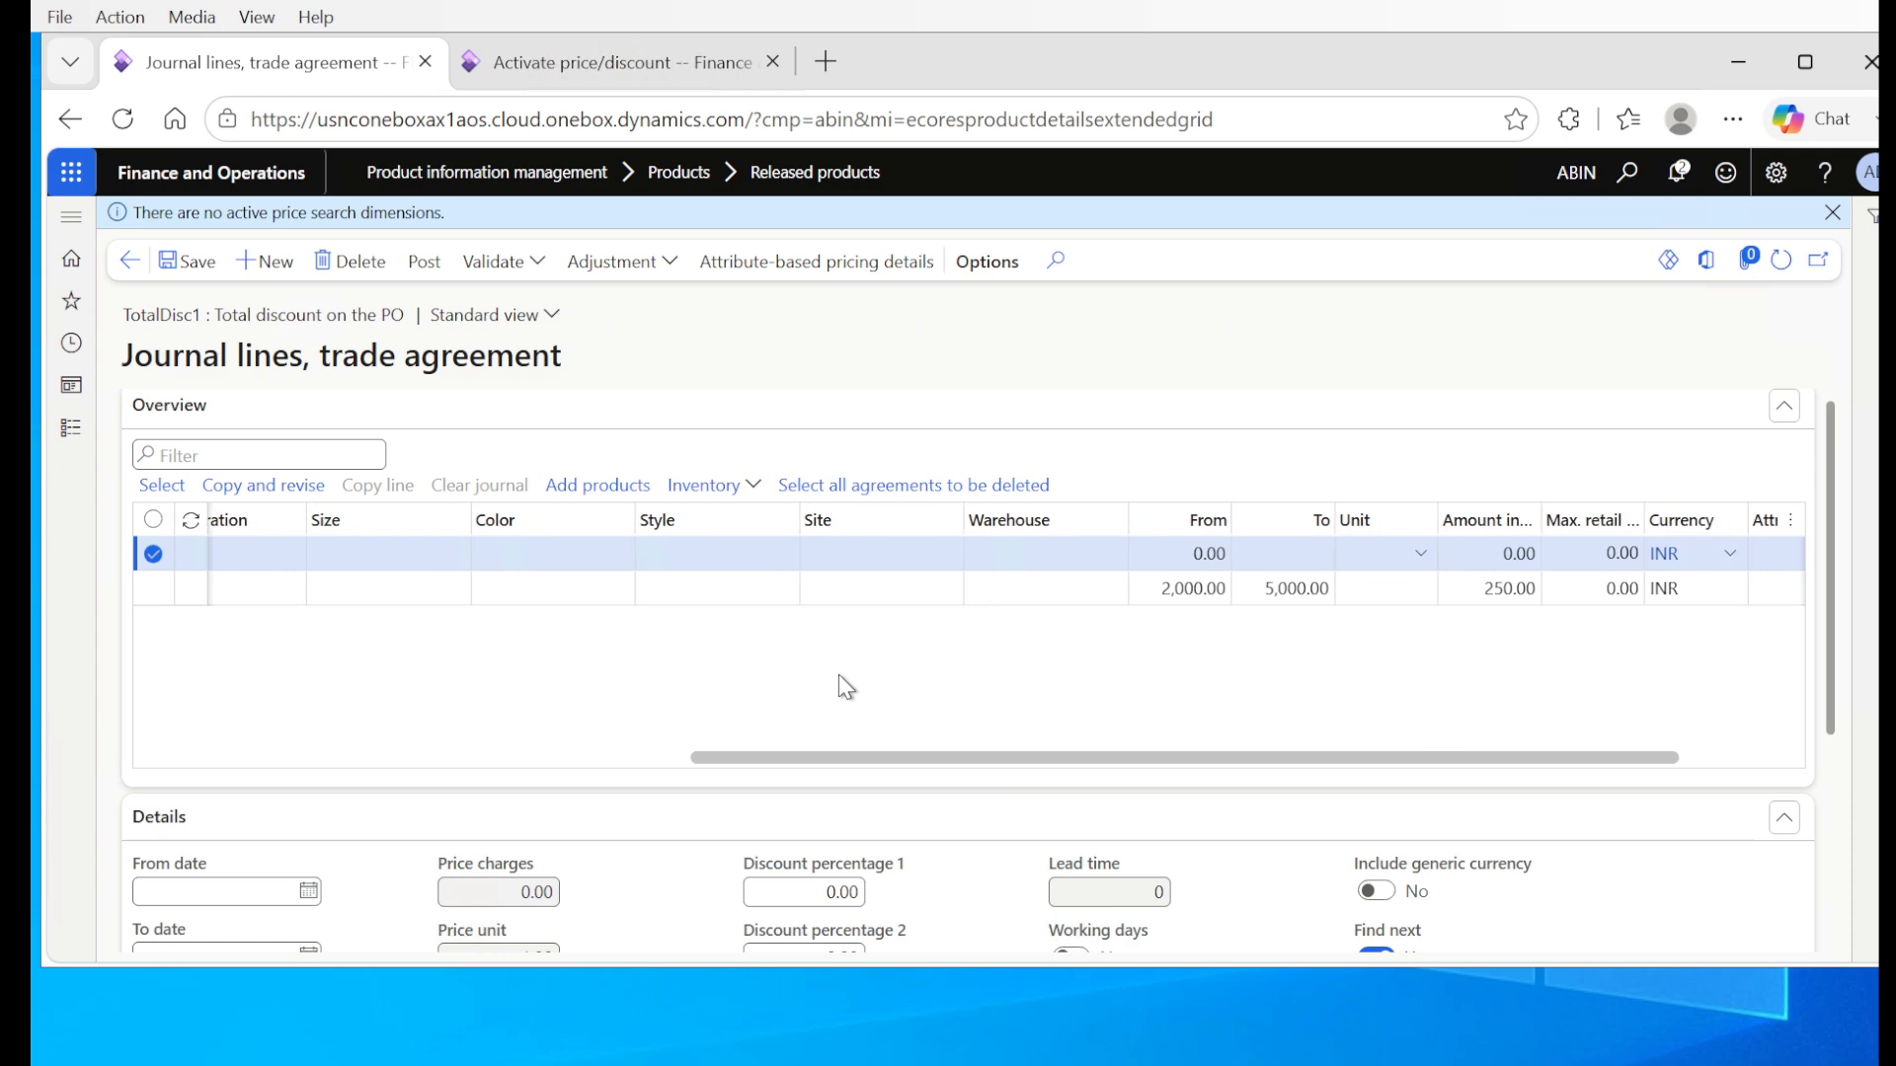
pyautogui.click(834, 889)
pyautogui.write('10')
pyautogui.click(849, 893)
pyautogui.write('5')
pyautogui.click(919, 674)
pyautogui.click(190, 262)
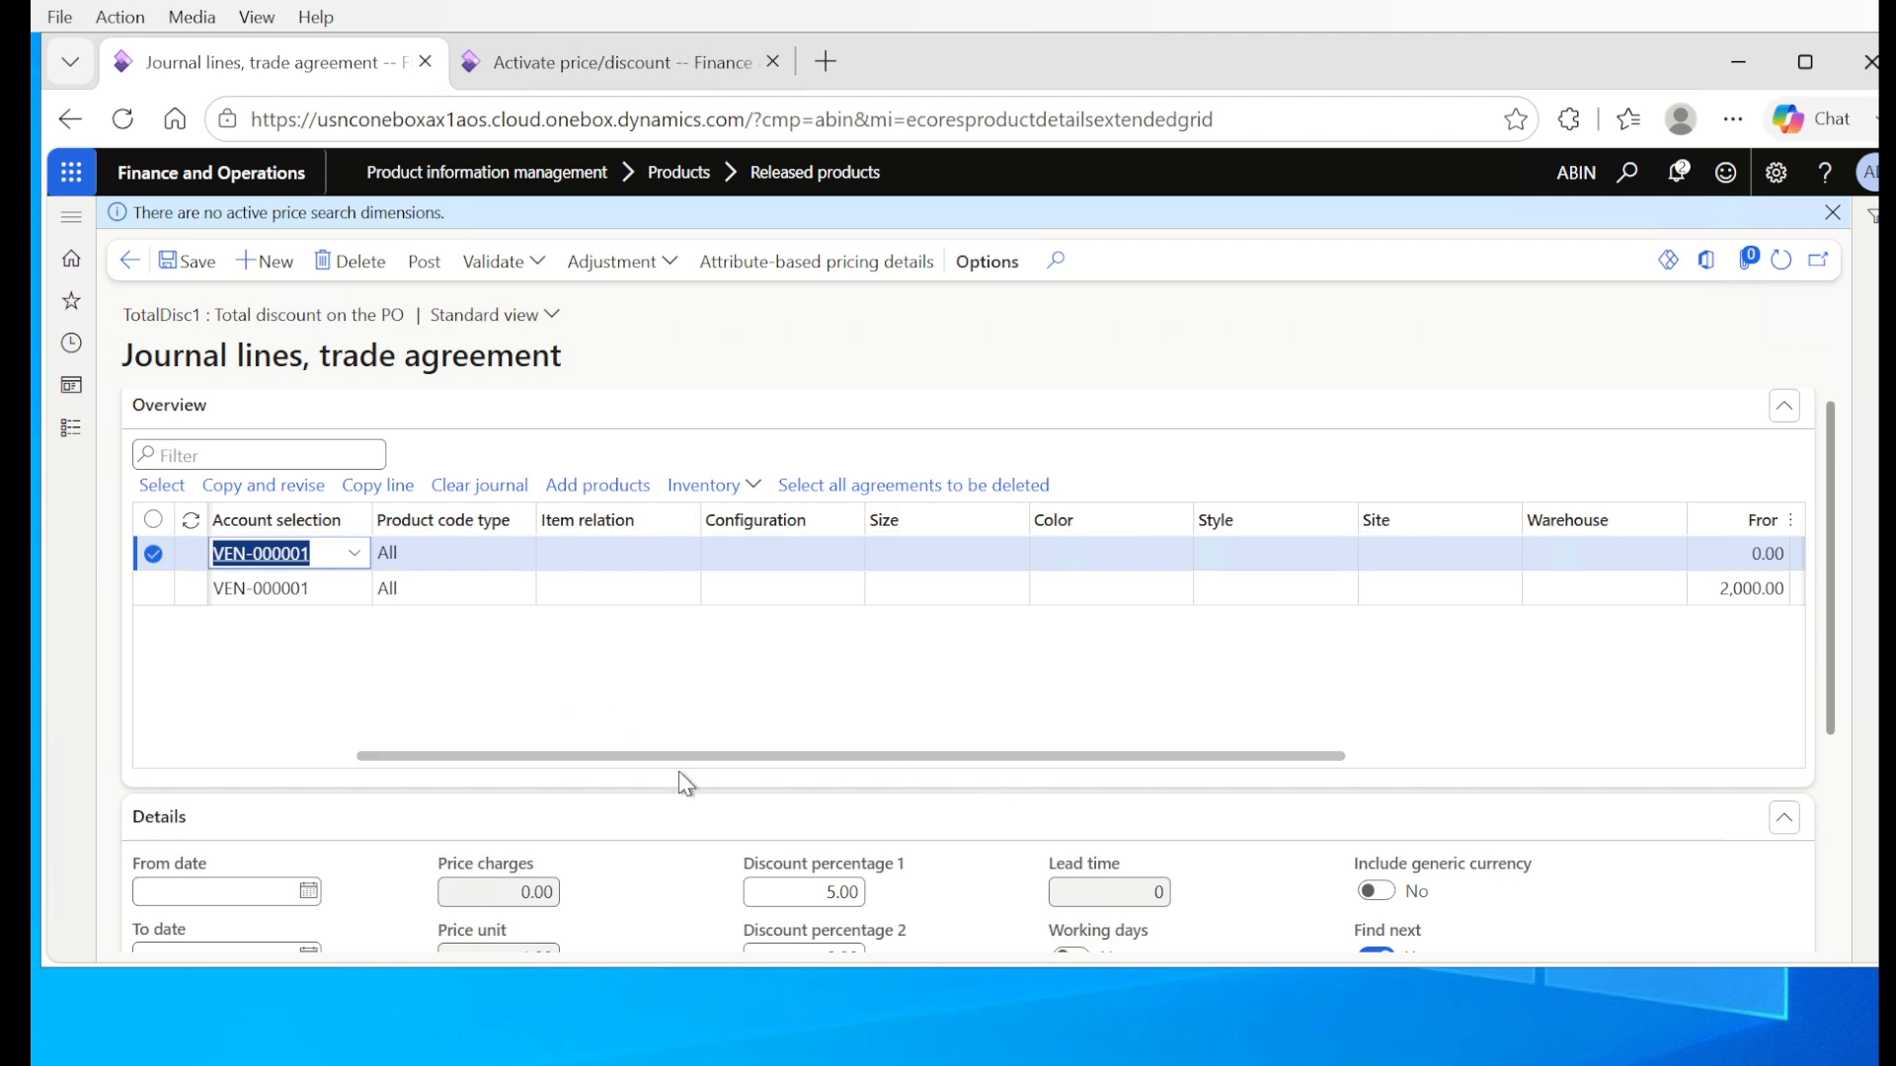
# Step: Run the validation of the trade agreement journal lines
pyautogui.moveTo(729, 749); pyautogui.dragTo(1050, 762)
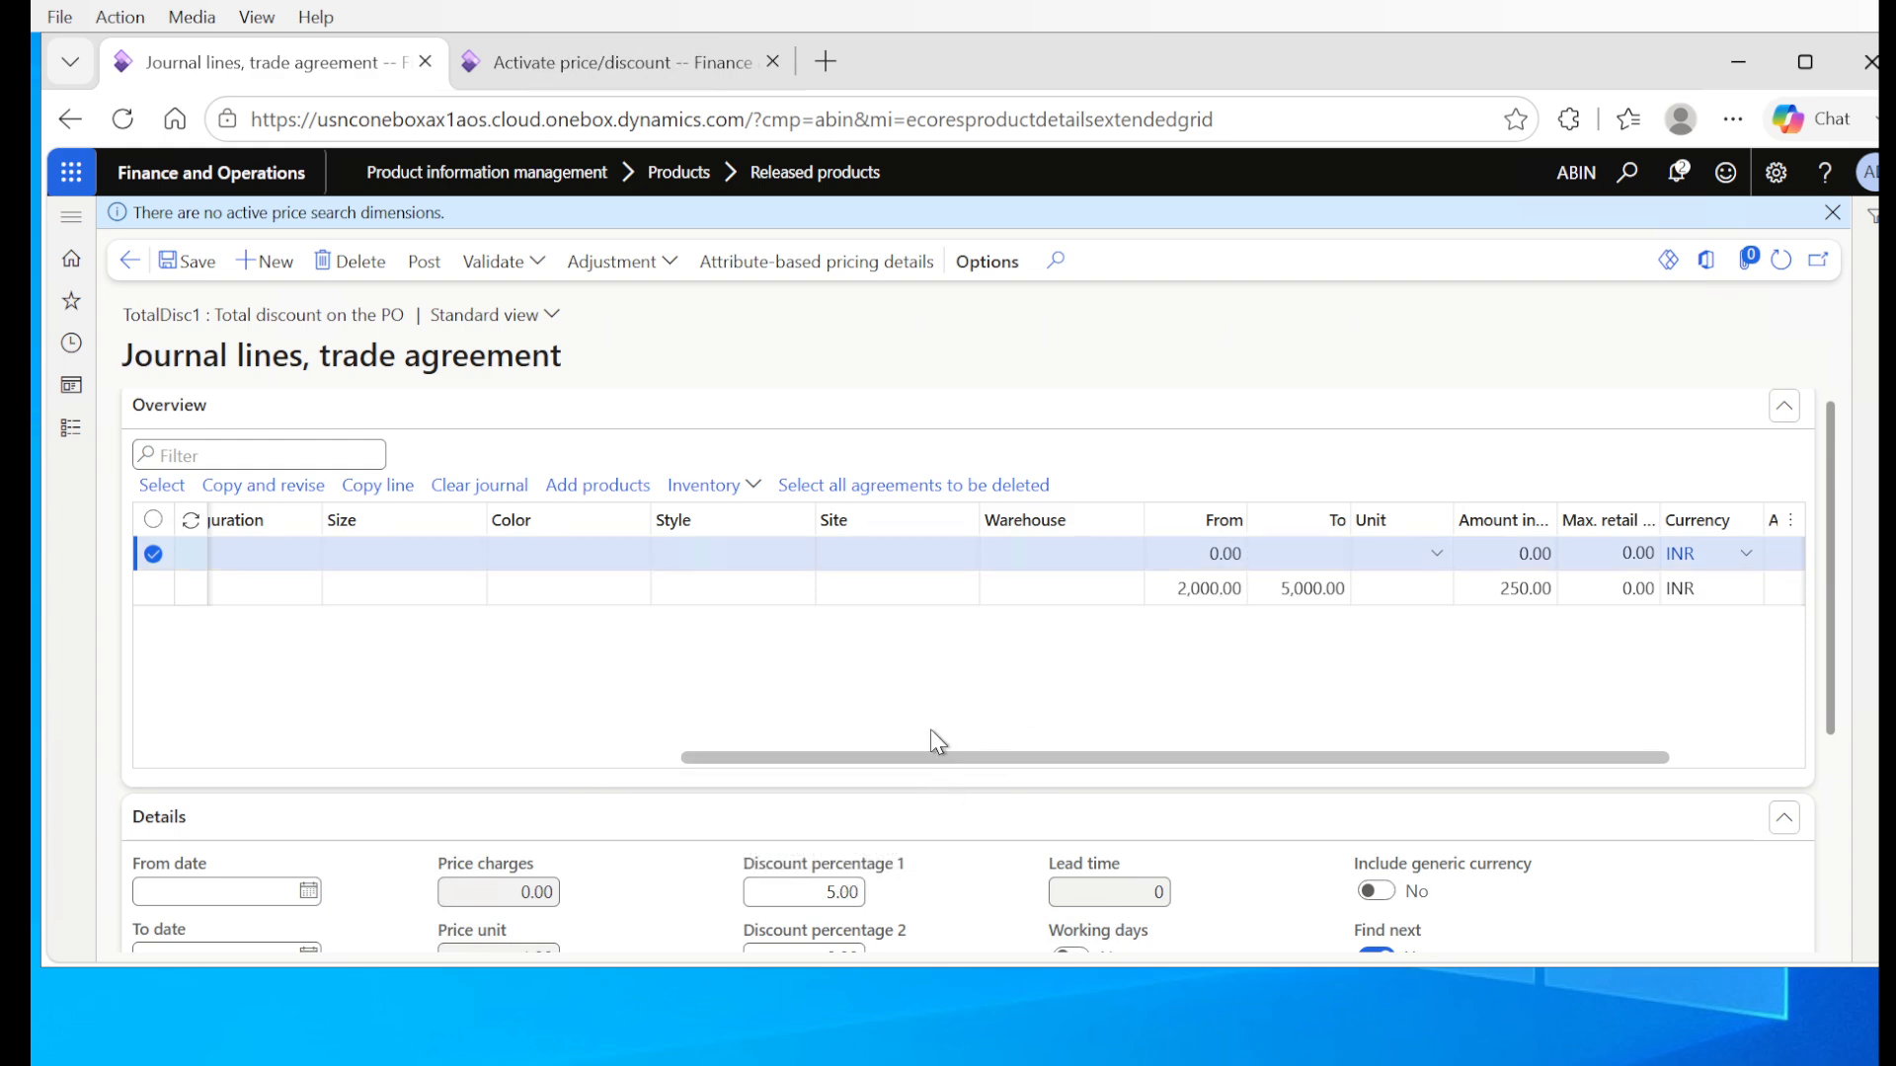
pyautogui.click(534, 262)
pyautogui.click(592, 301)
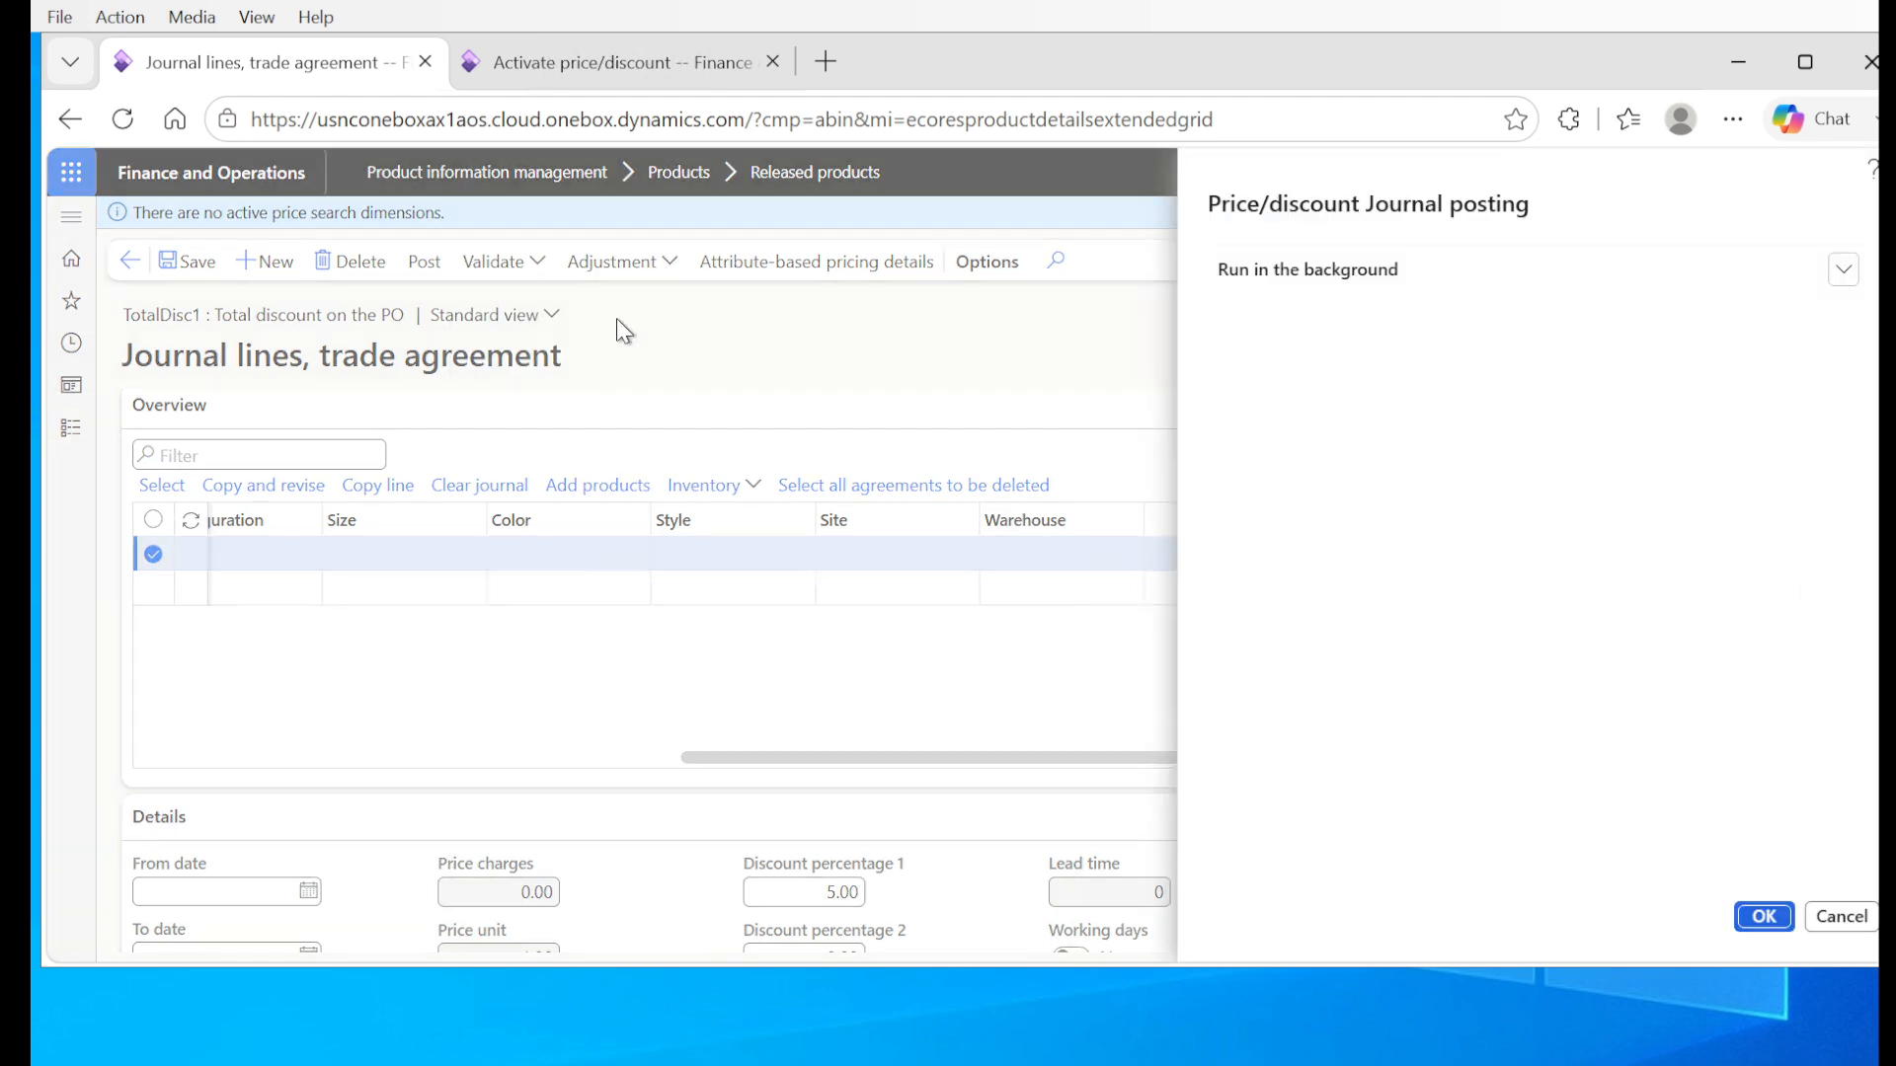
pyautogui.click(1781, 918)
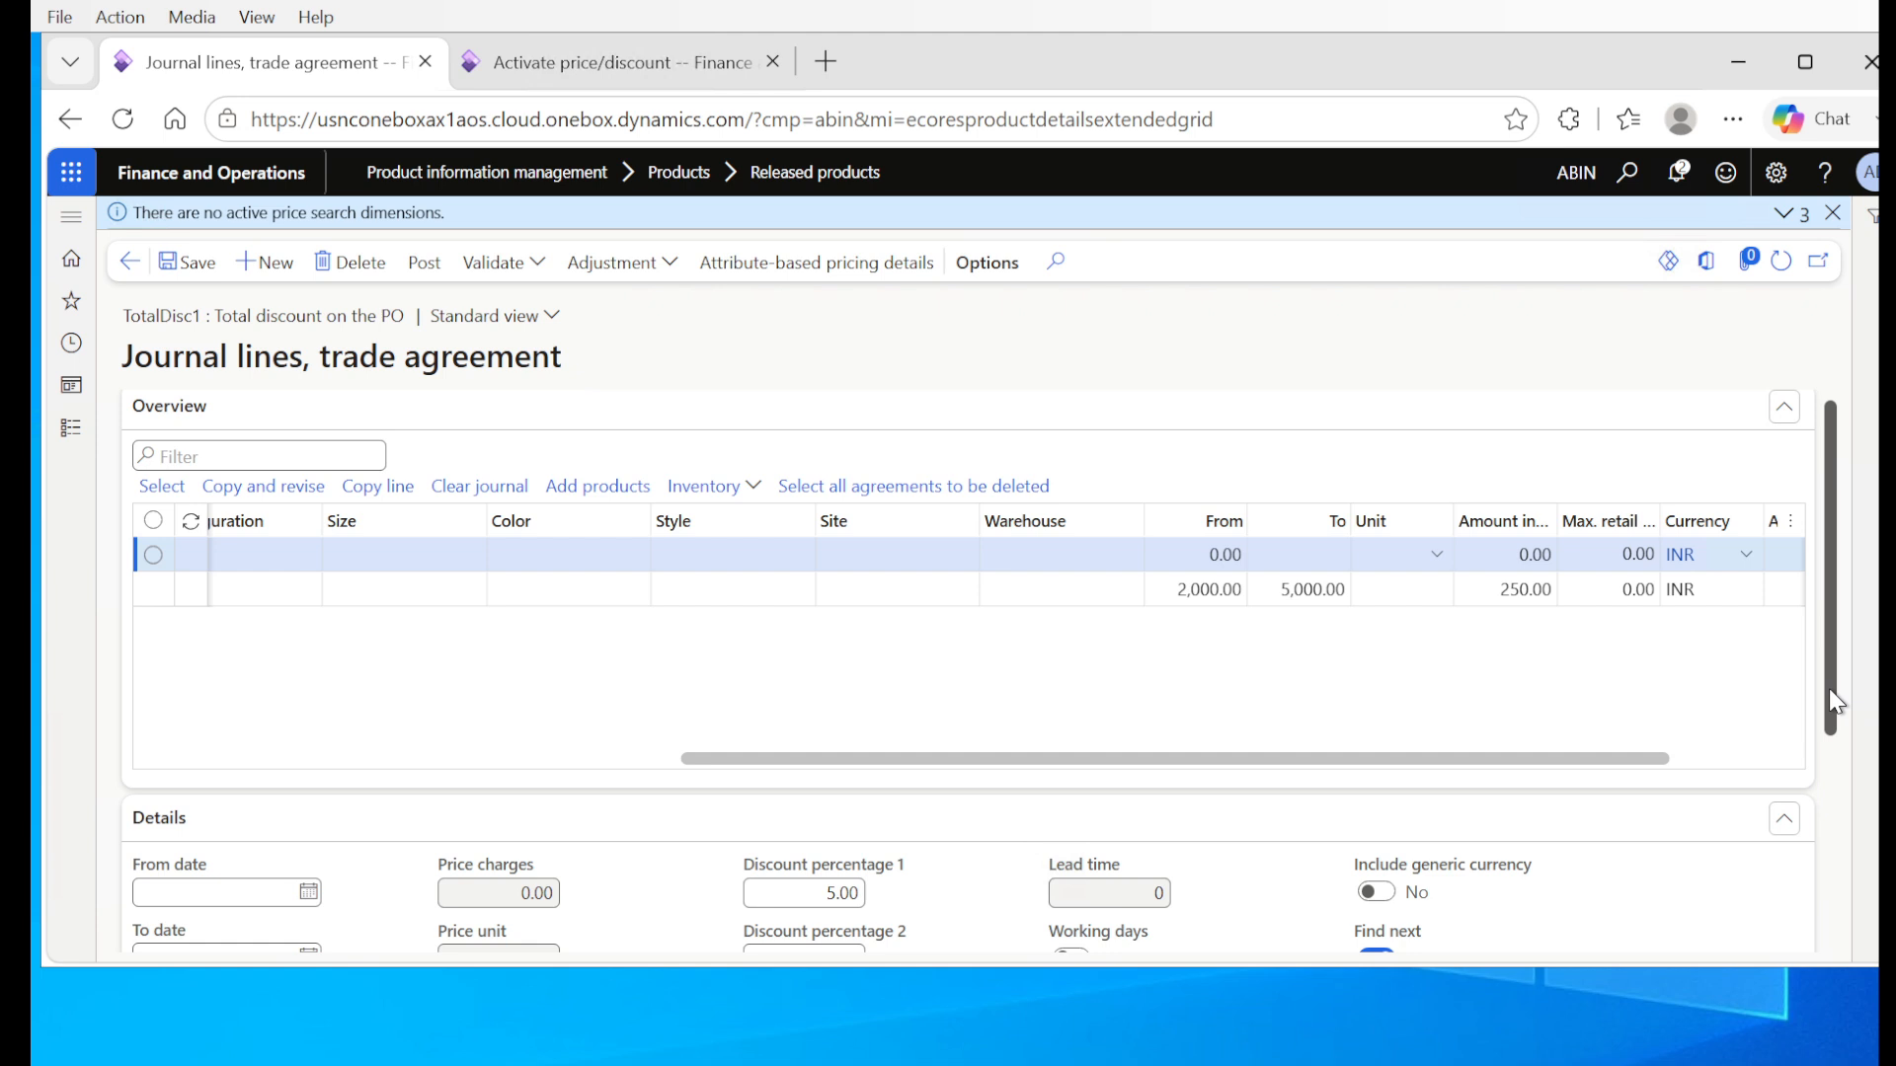
# Step: Review the Find next setting in the line details against the amounts and discounts of both journal lines
pyautogui.moveTo(1828, 689); pyautogui.dragTo(1833, 820)
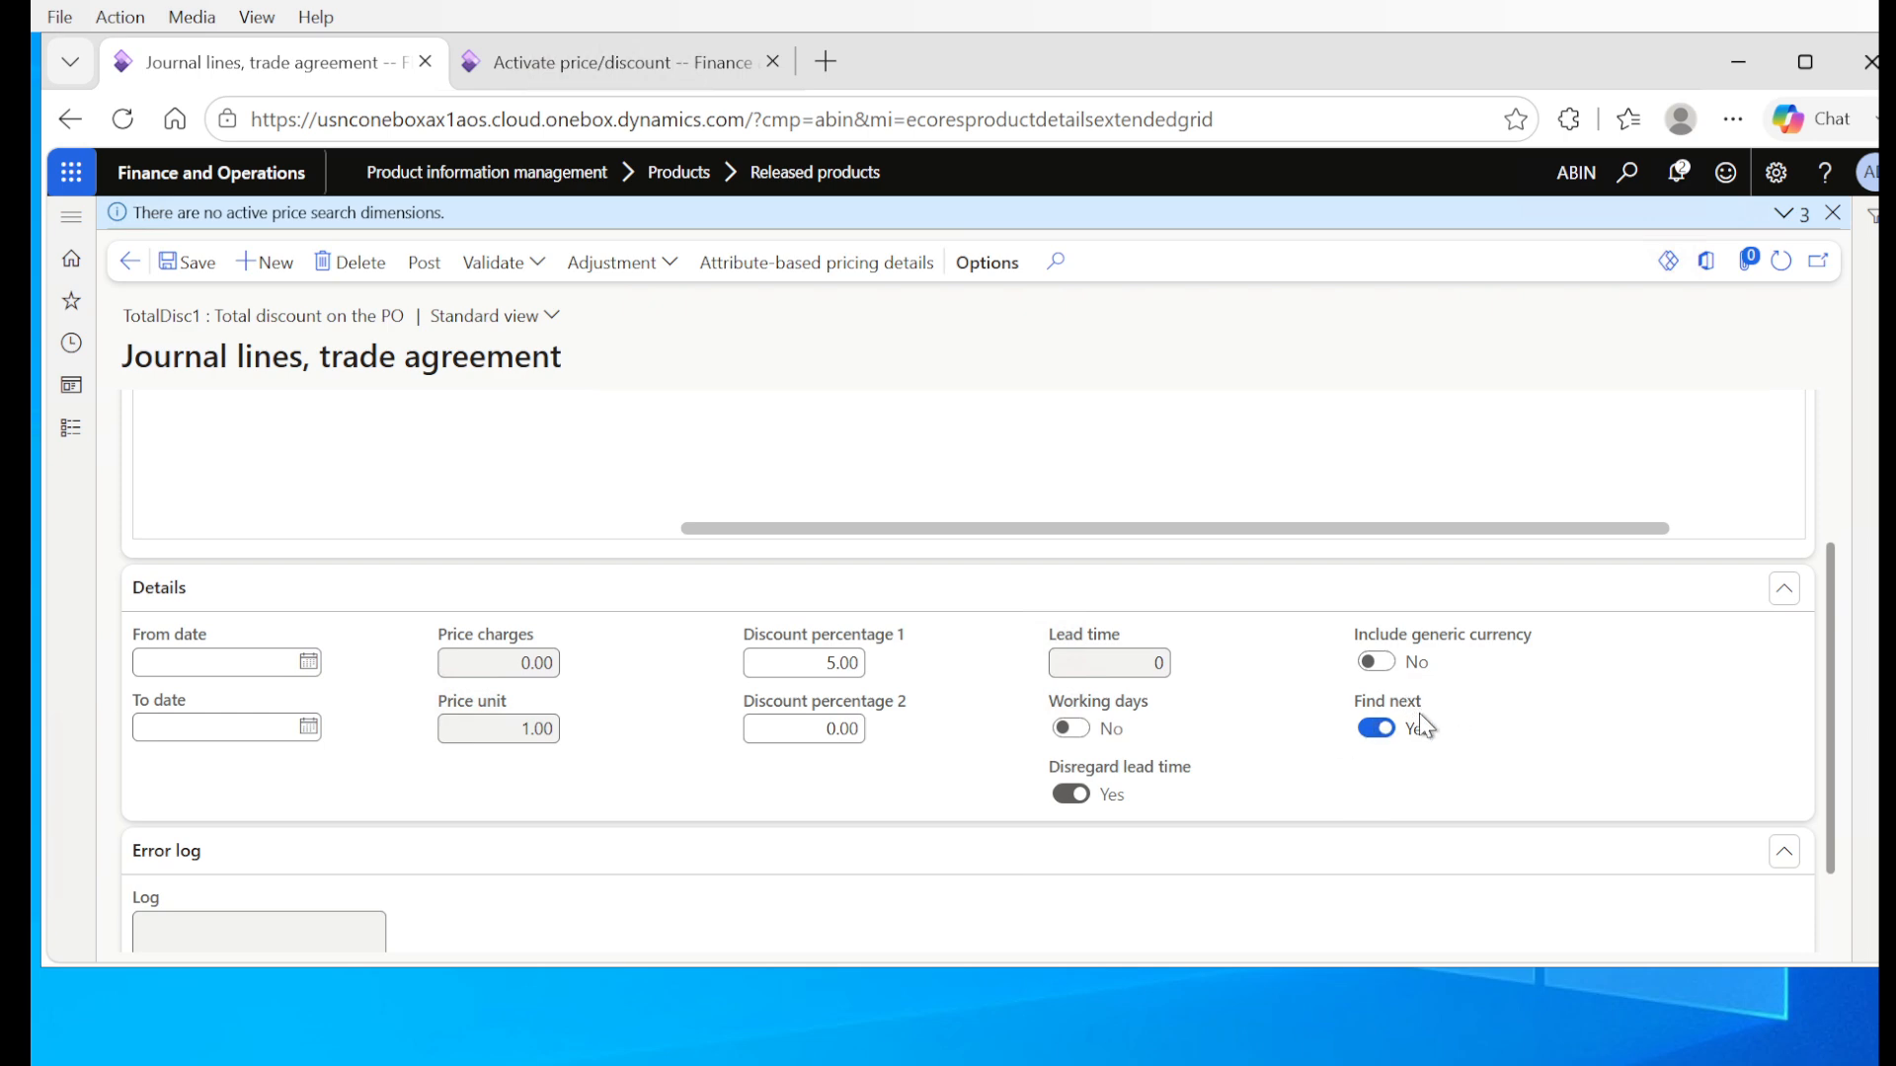
pyautogui.moveTo(1827, 699); pyautogui.dragTo(1822, 620)
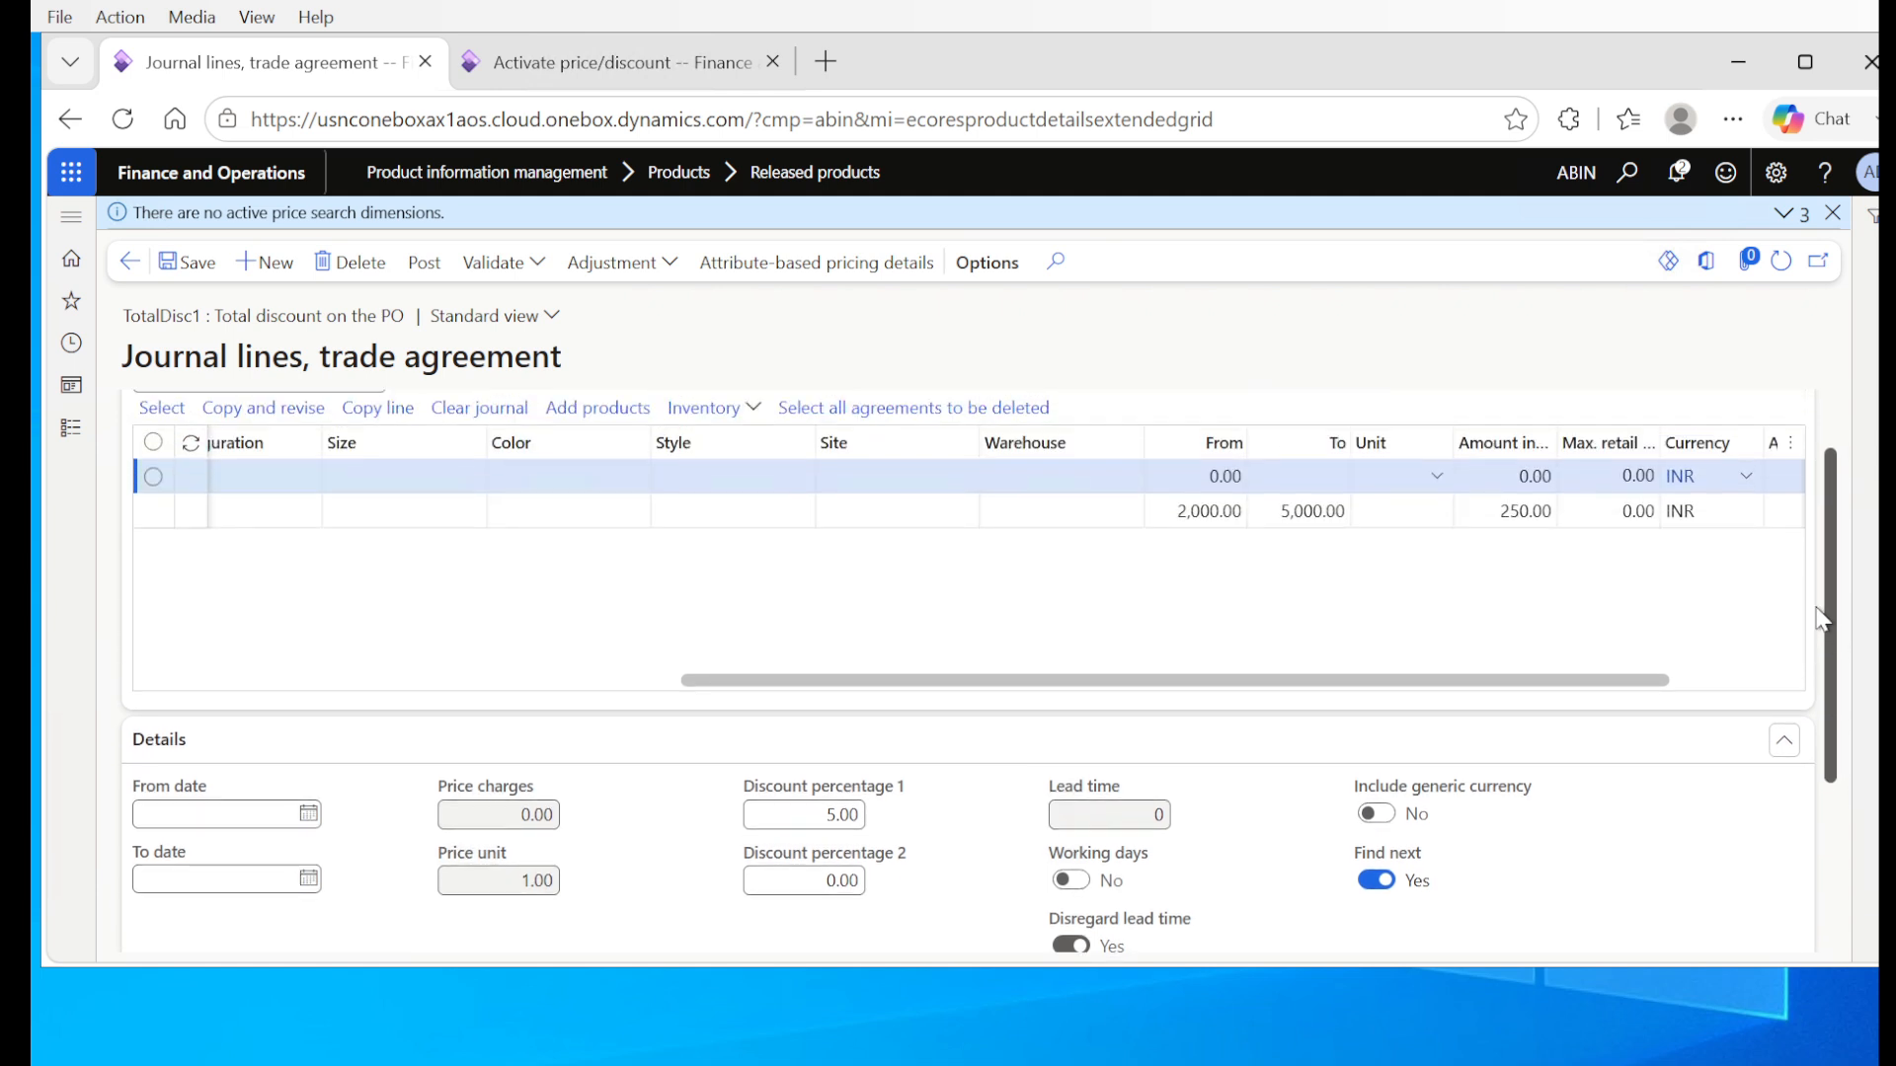
pyautogui.moveTo(1822, 620); pyautogui.dragTo(1837, 703)
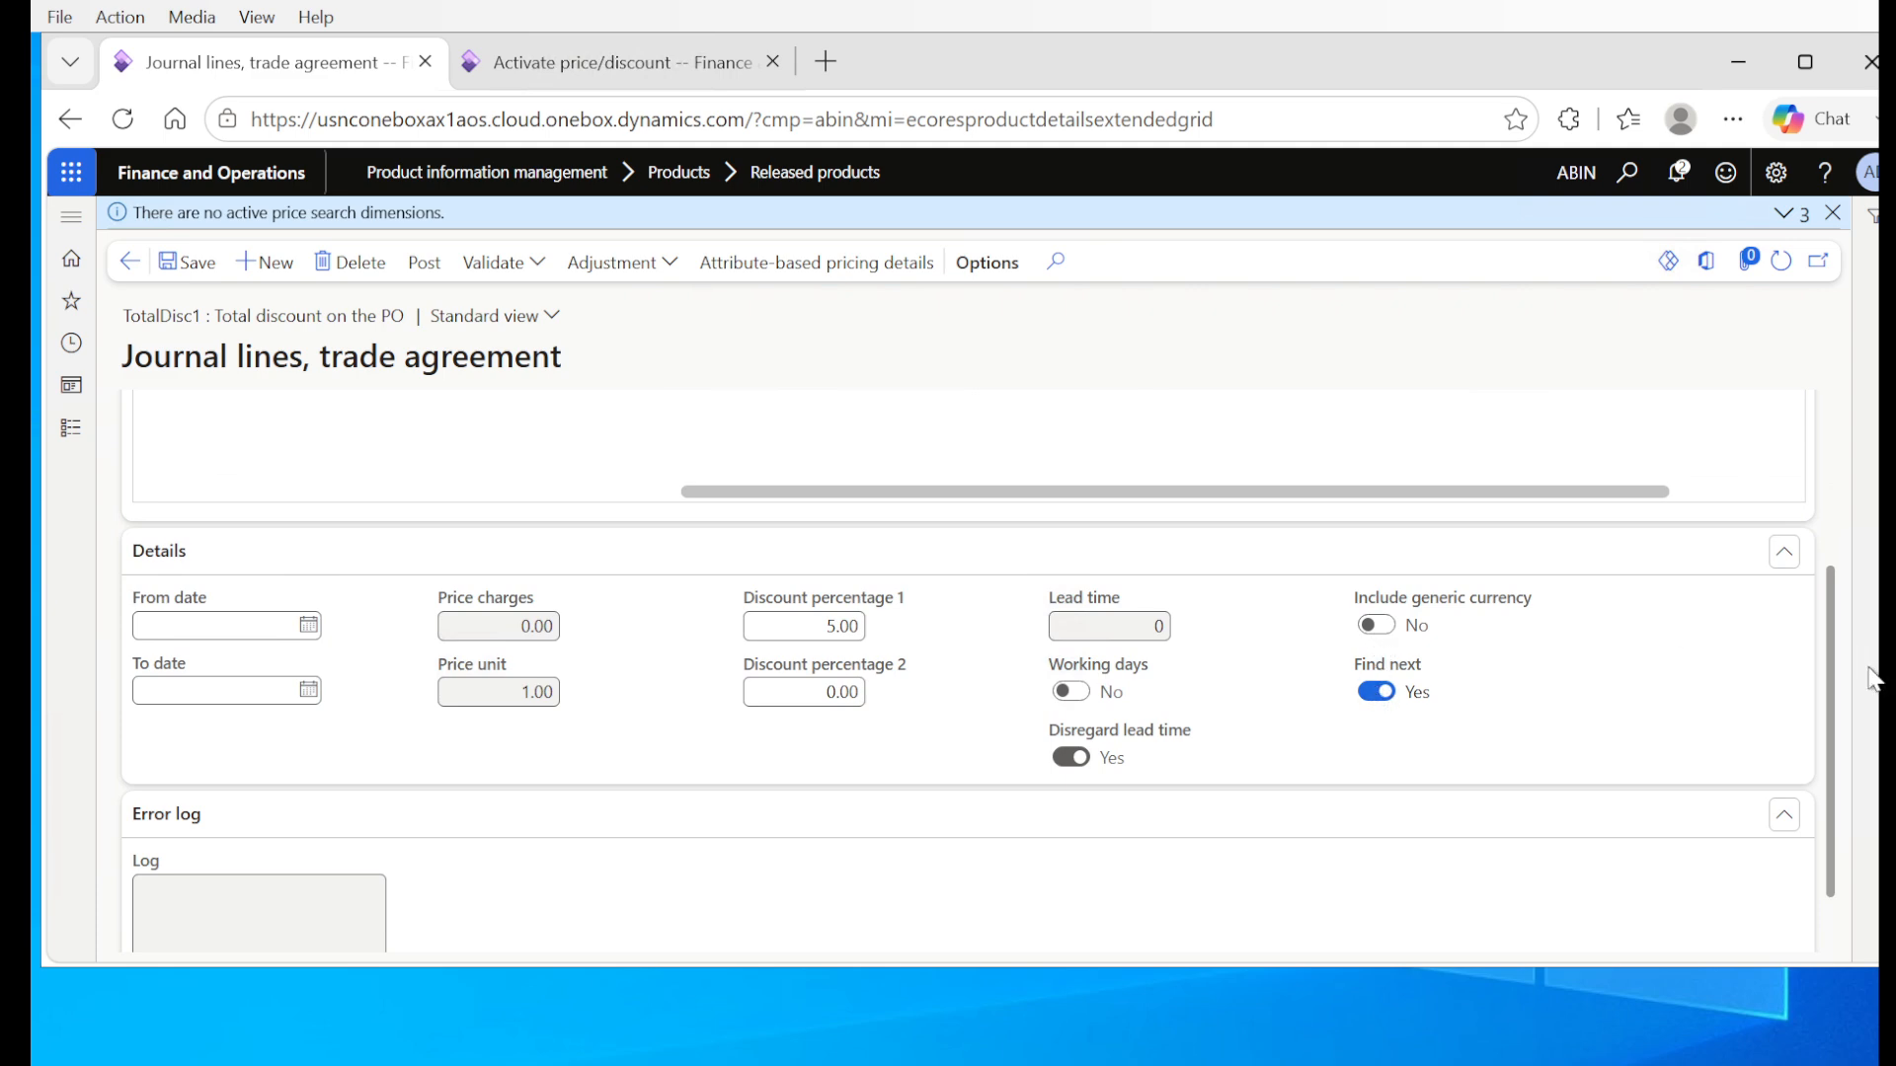
pyautogui.moveTo(1835, 654); pyautogui.dragTo(1826, 510)
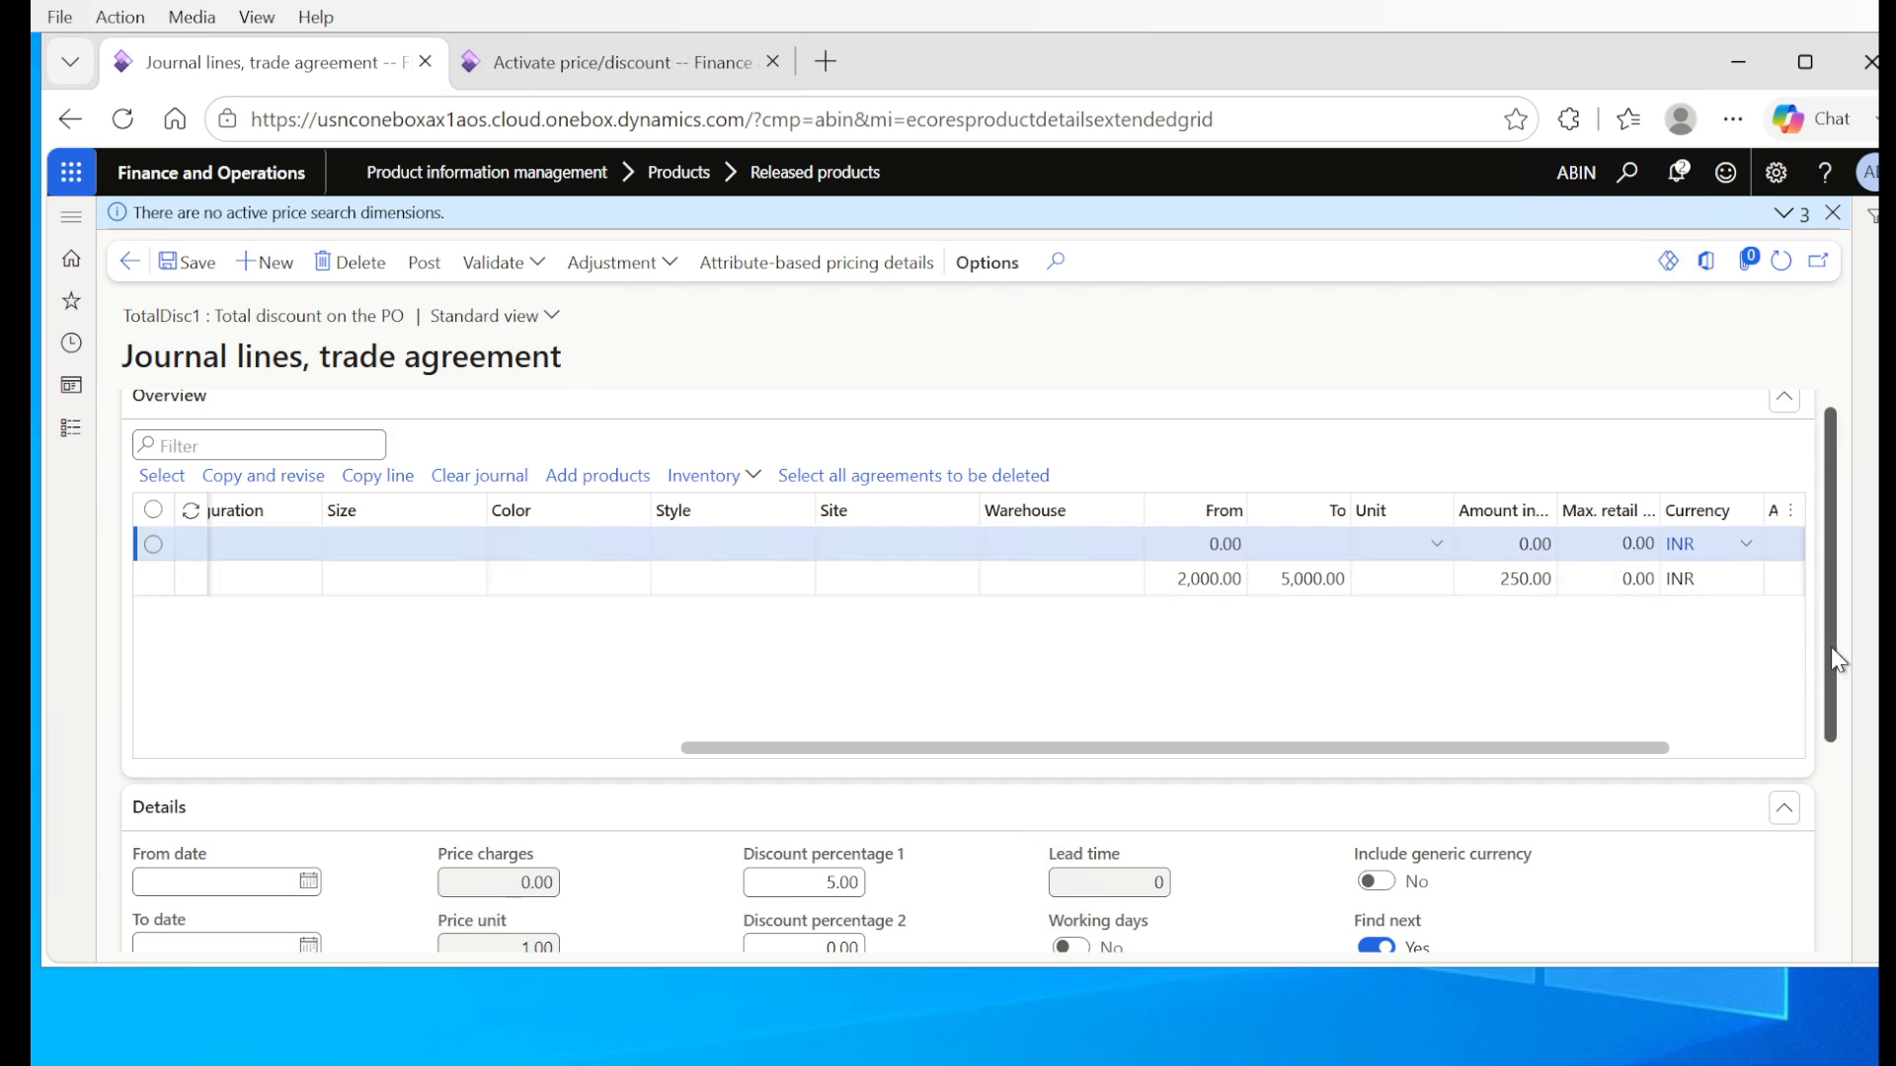
pyautogui.moveTo(1831, 647); pyautogui.dragTo(1849, 774)
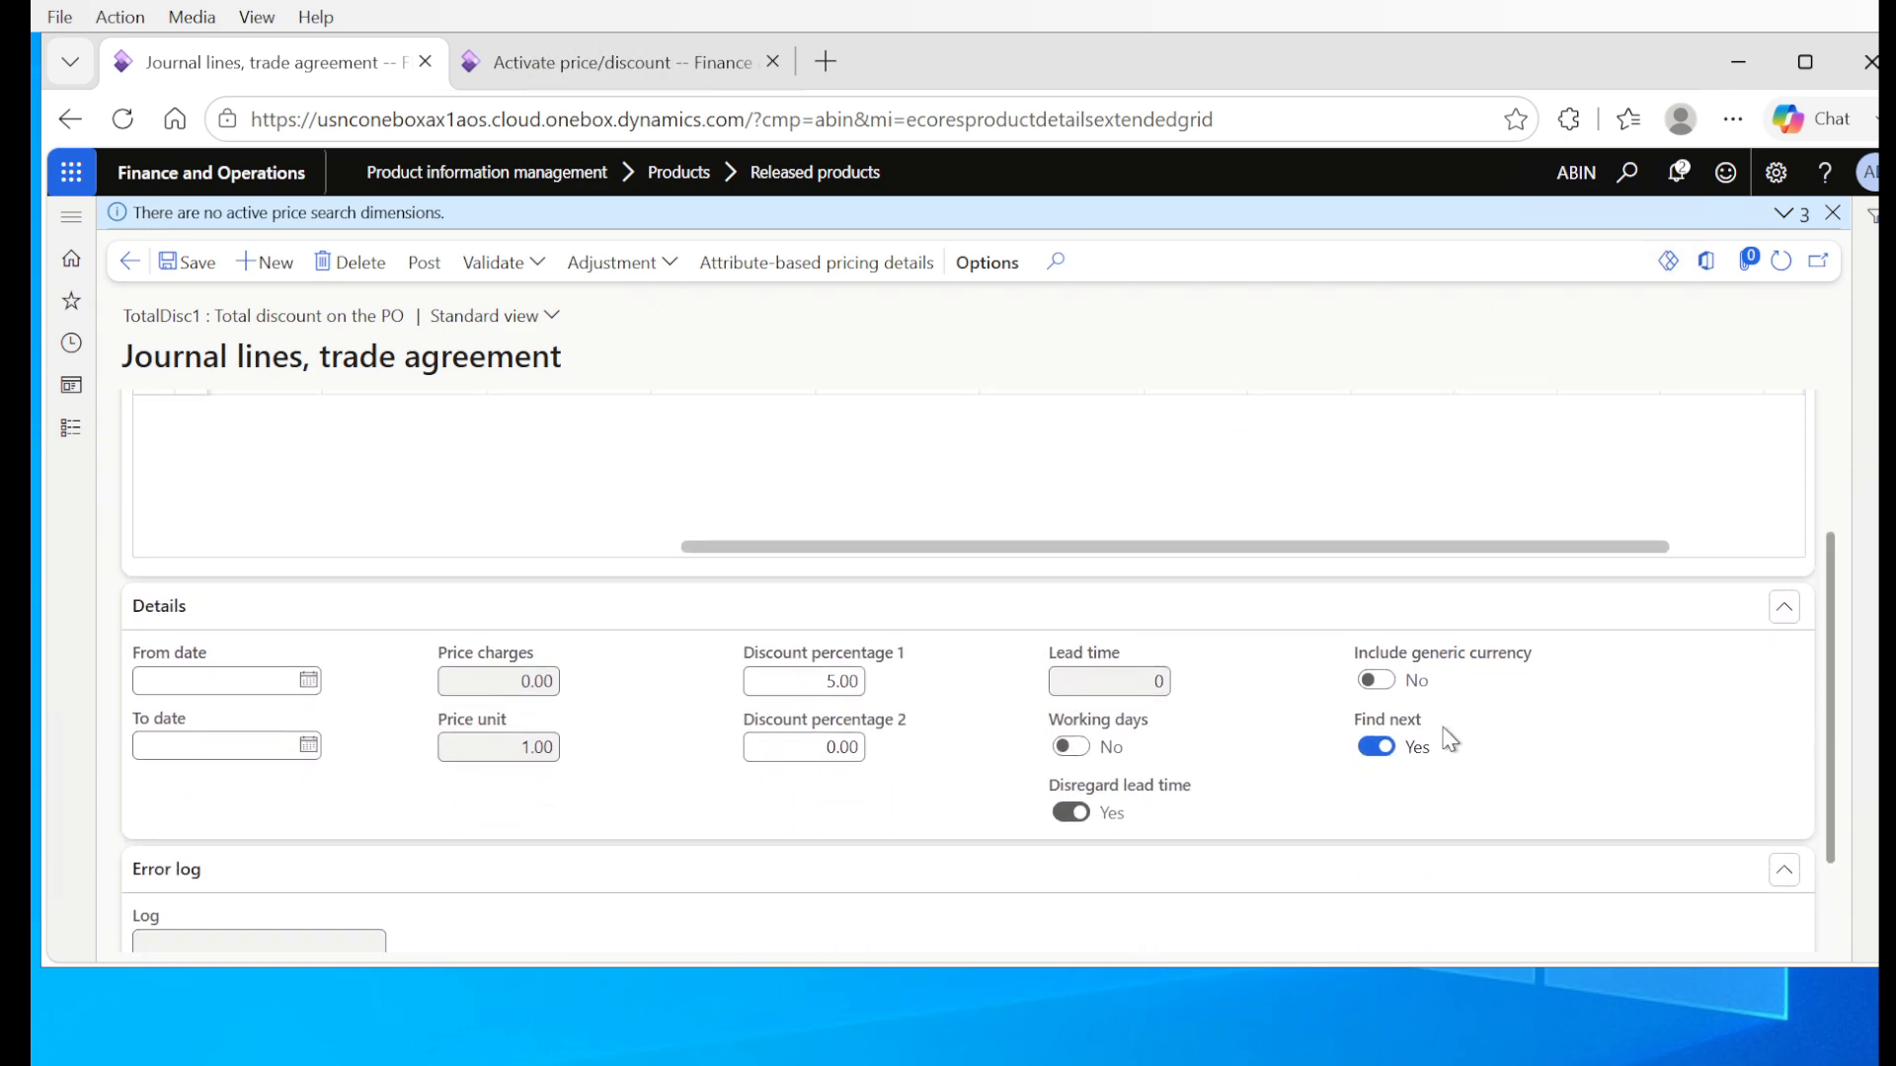
pyautogui.moveTo(1521, 734)
pyautogui.scroll(-1, 1834, 751)
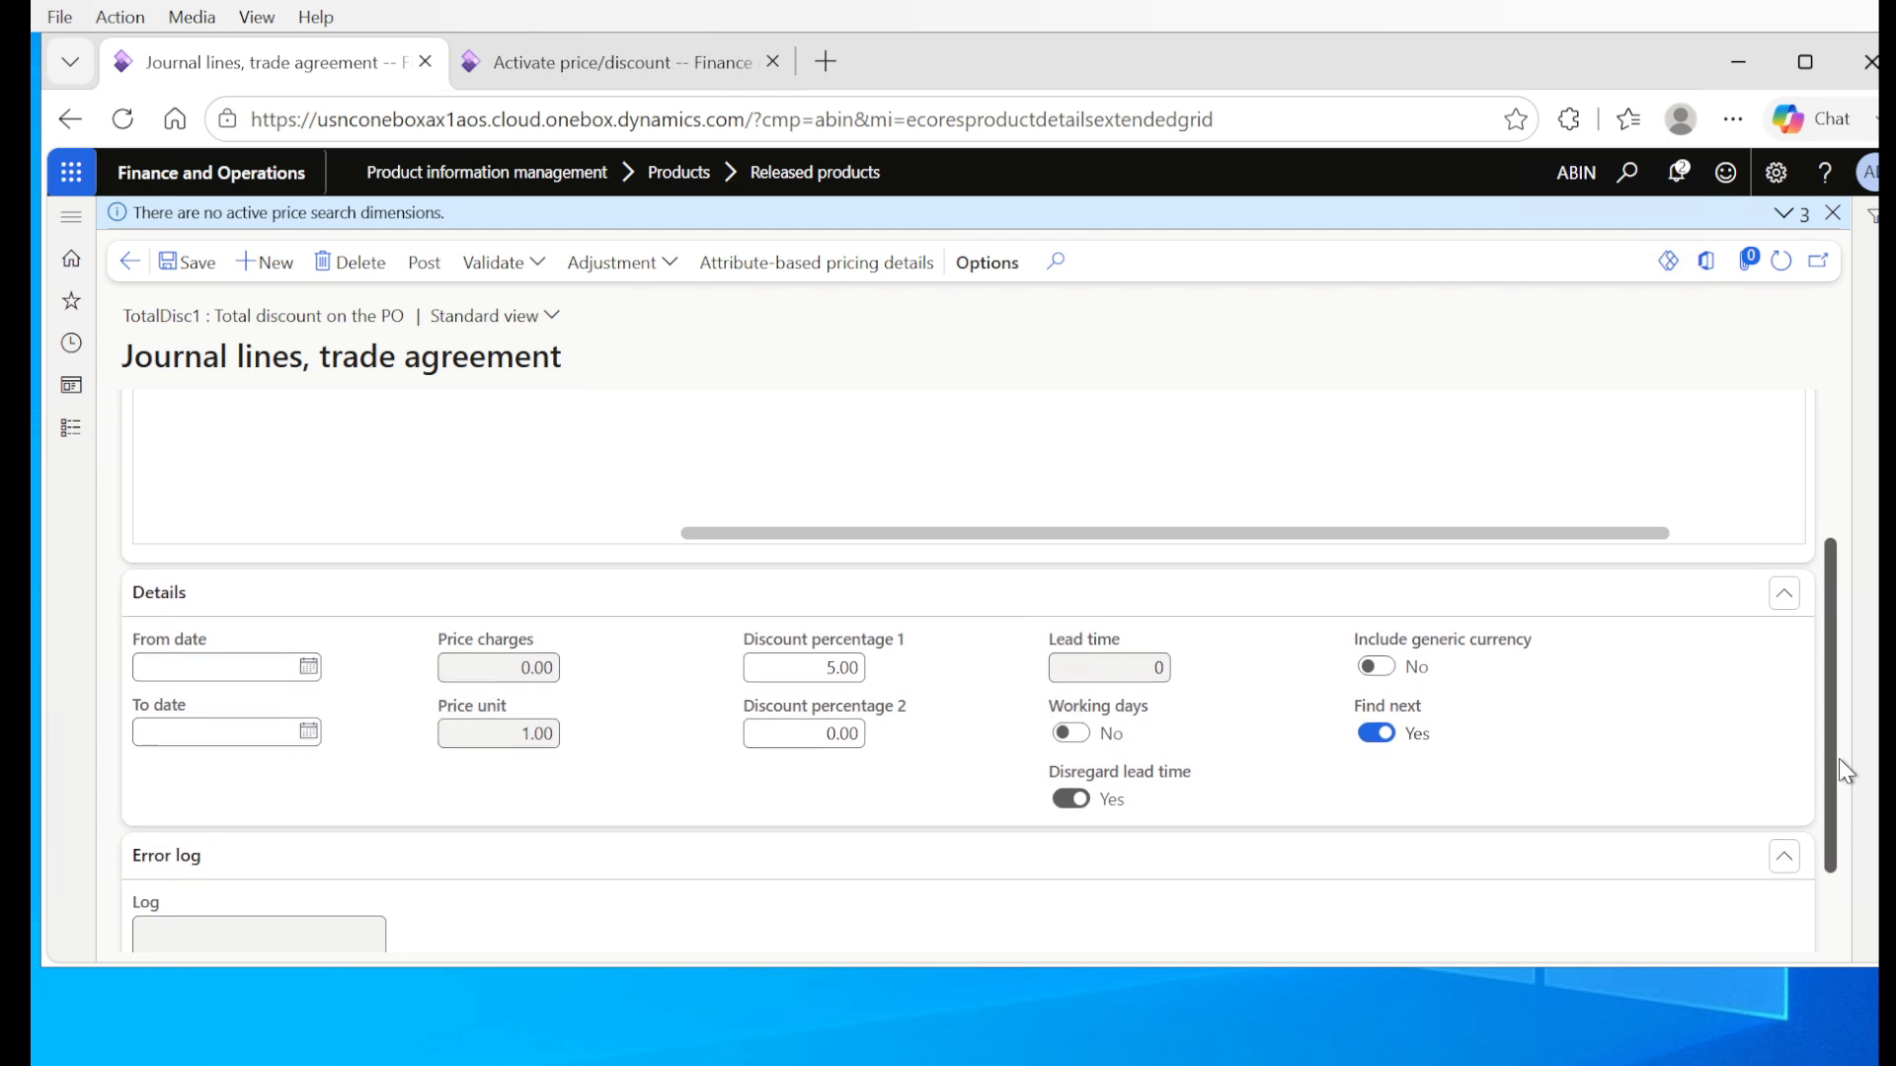
pyautogui.scroll(1, 1835, 740)
pyautogui.scroll(2, 1838, 747)
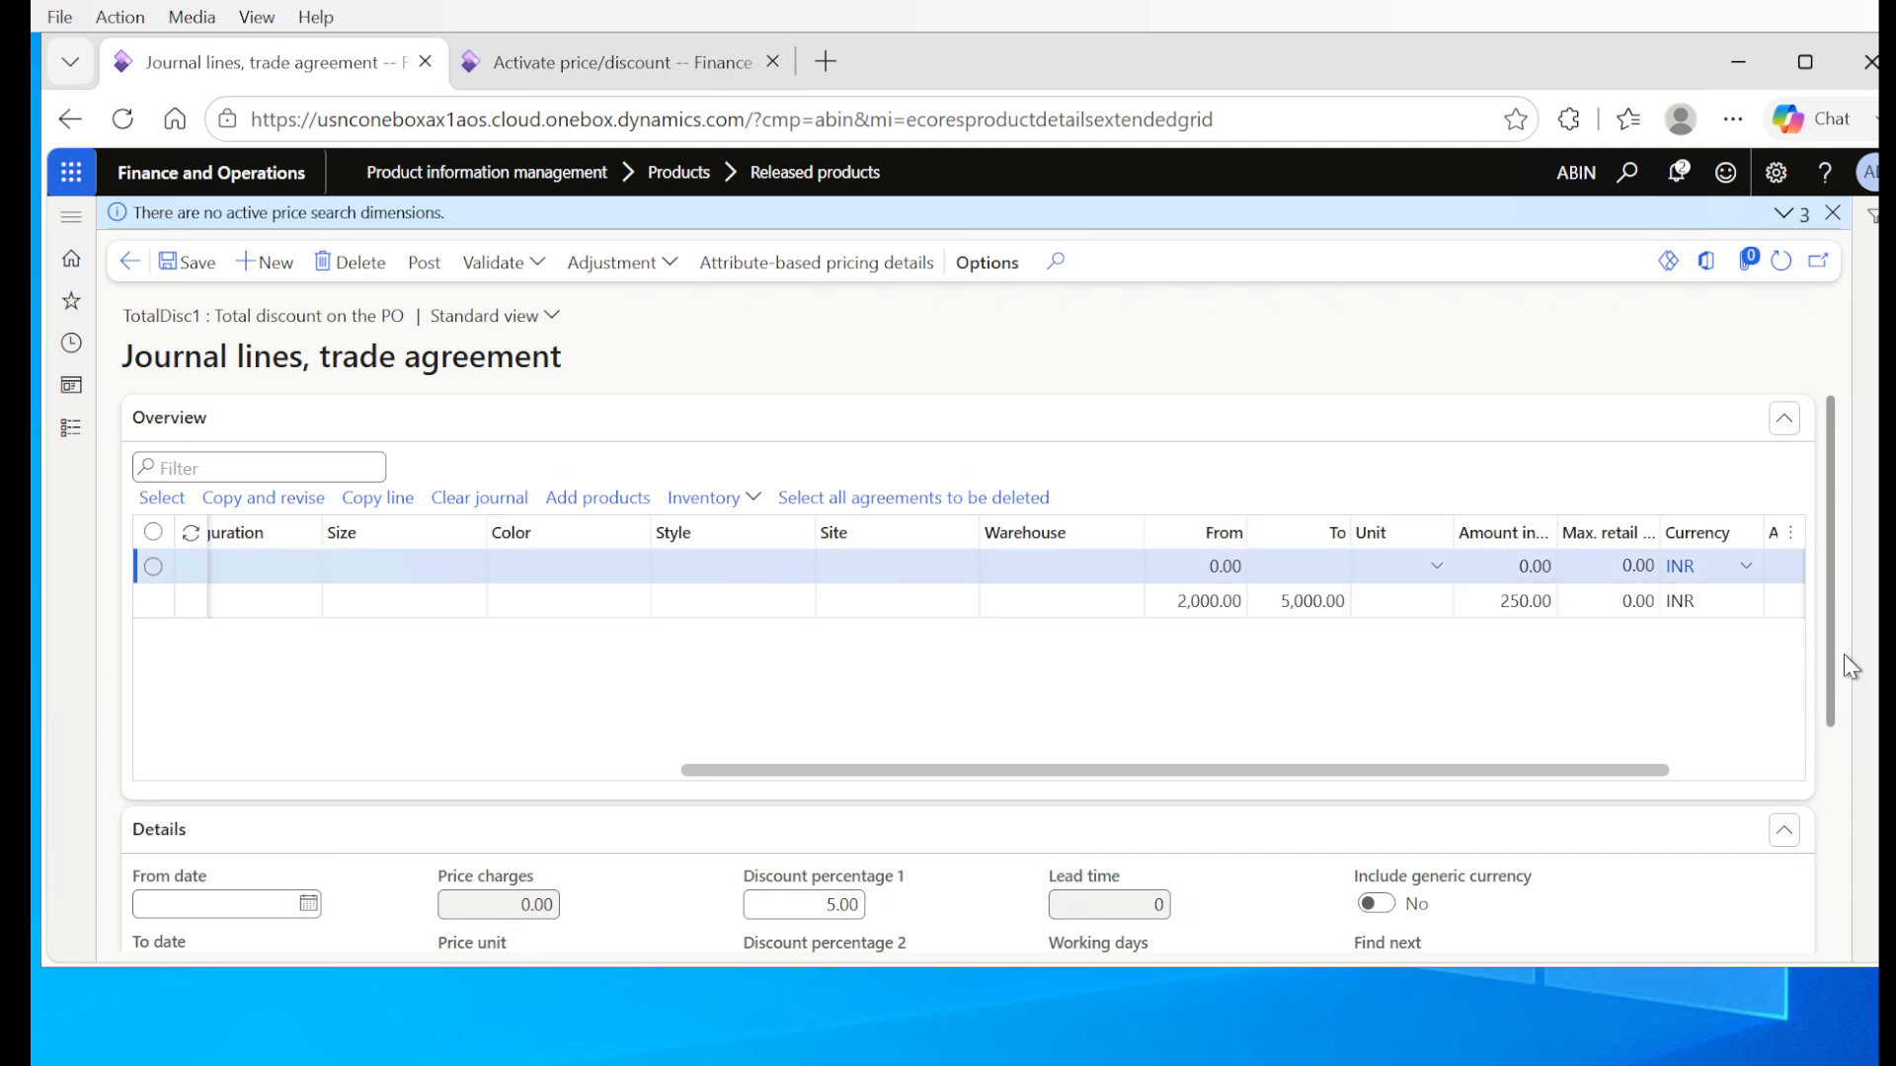
pyautogui.moveTo(1833, 654); pyautogui.dragTo(1840, 691)
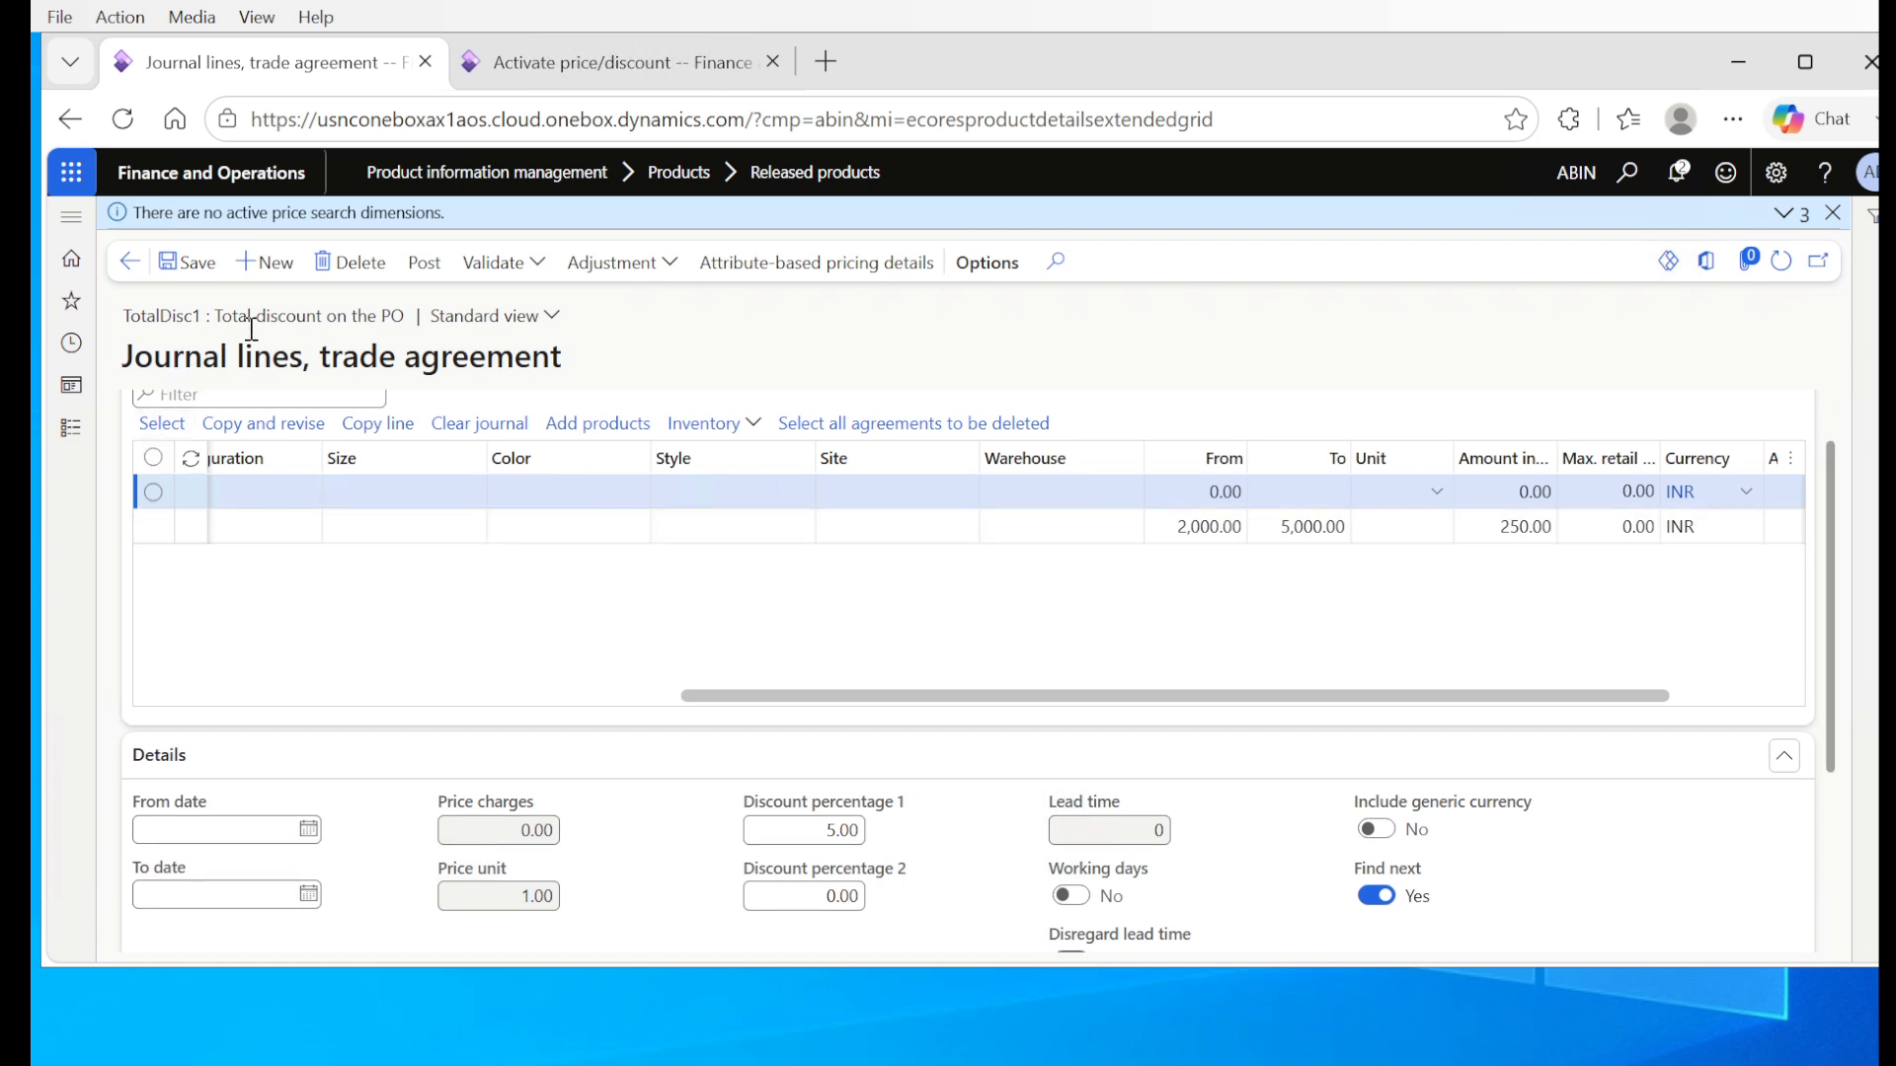
pyautogui.moveTo(1836, 642); pyautogui.dragTo(1842, 694)
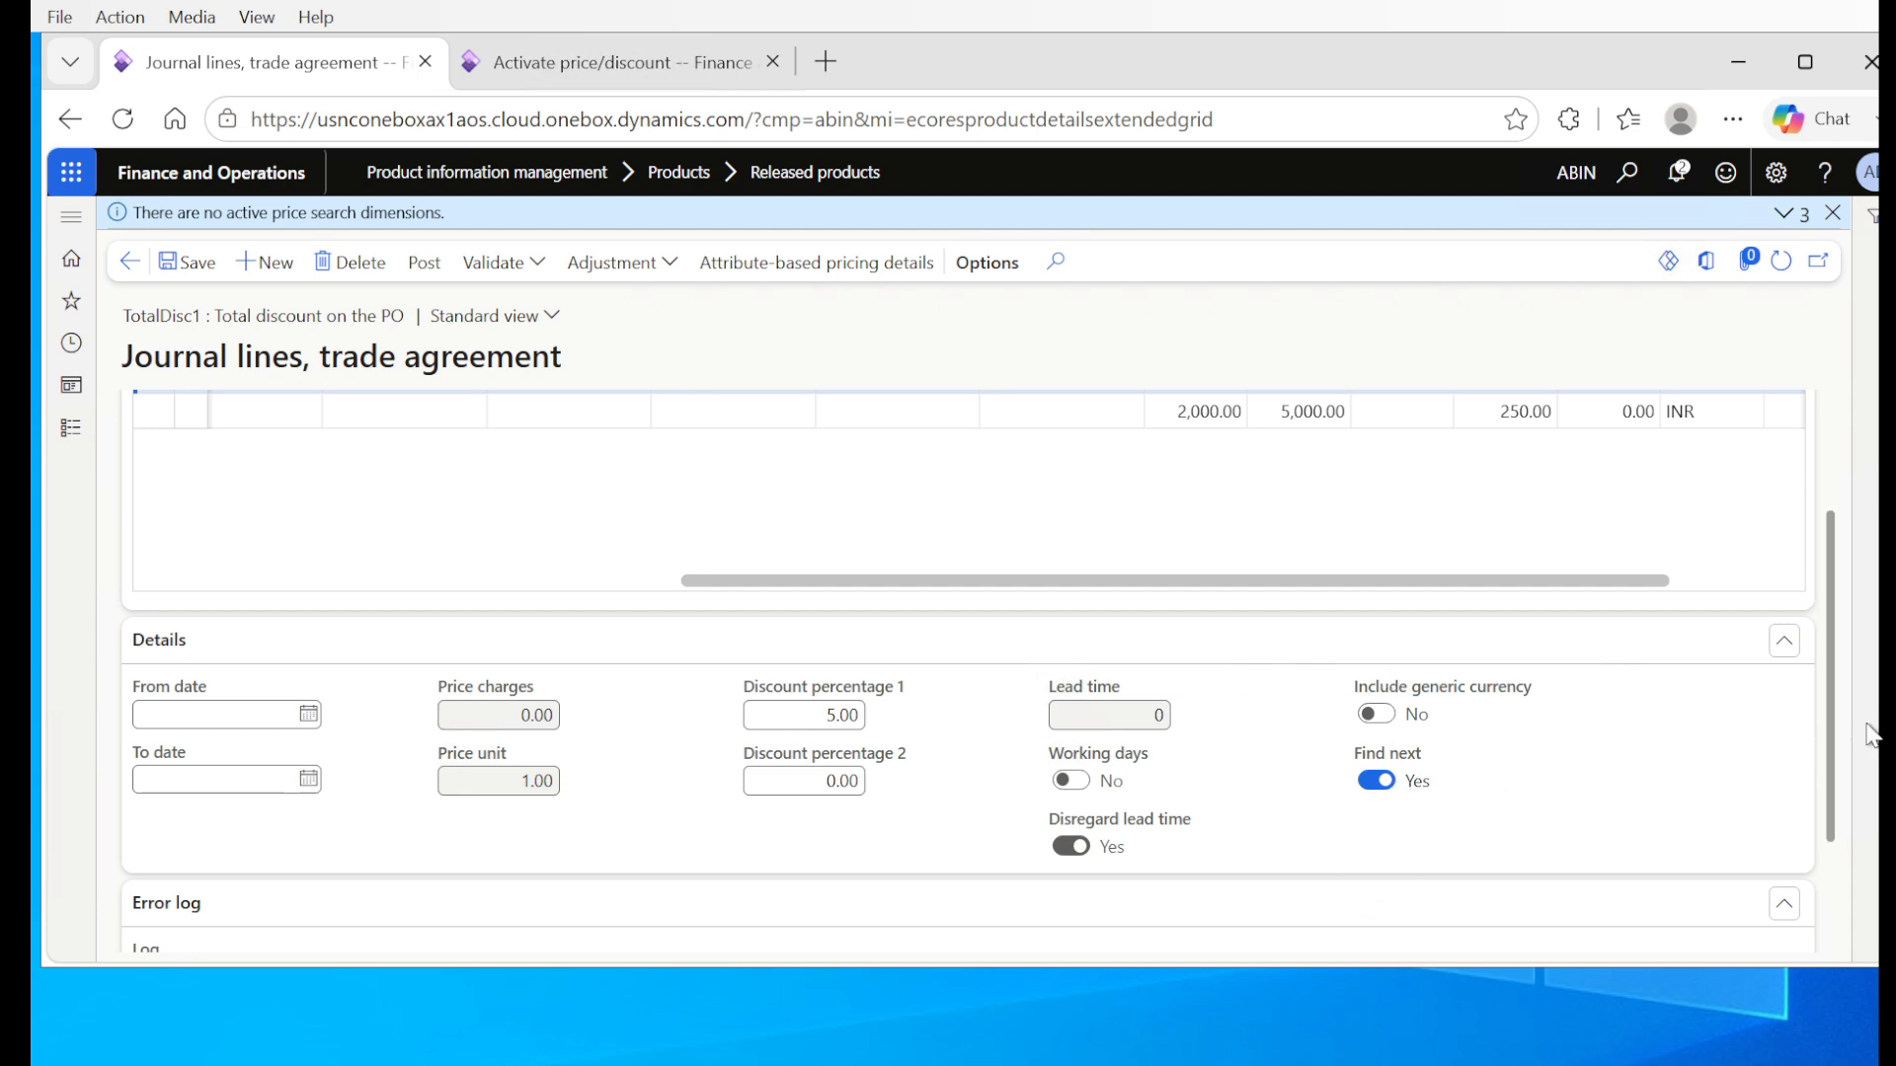
pyautogui.moveTo(1833, 732); pyautogui.dragTo(1807, 598)
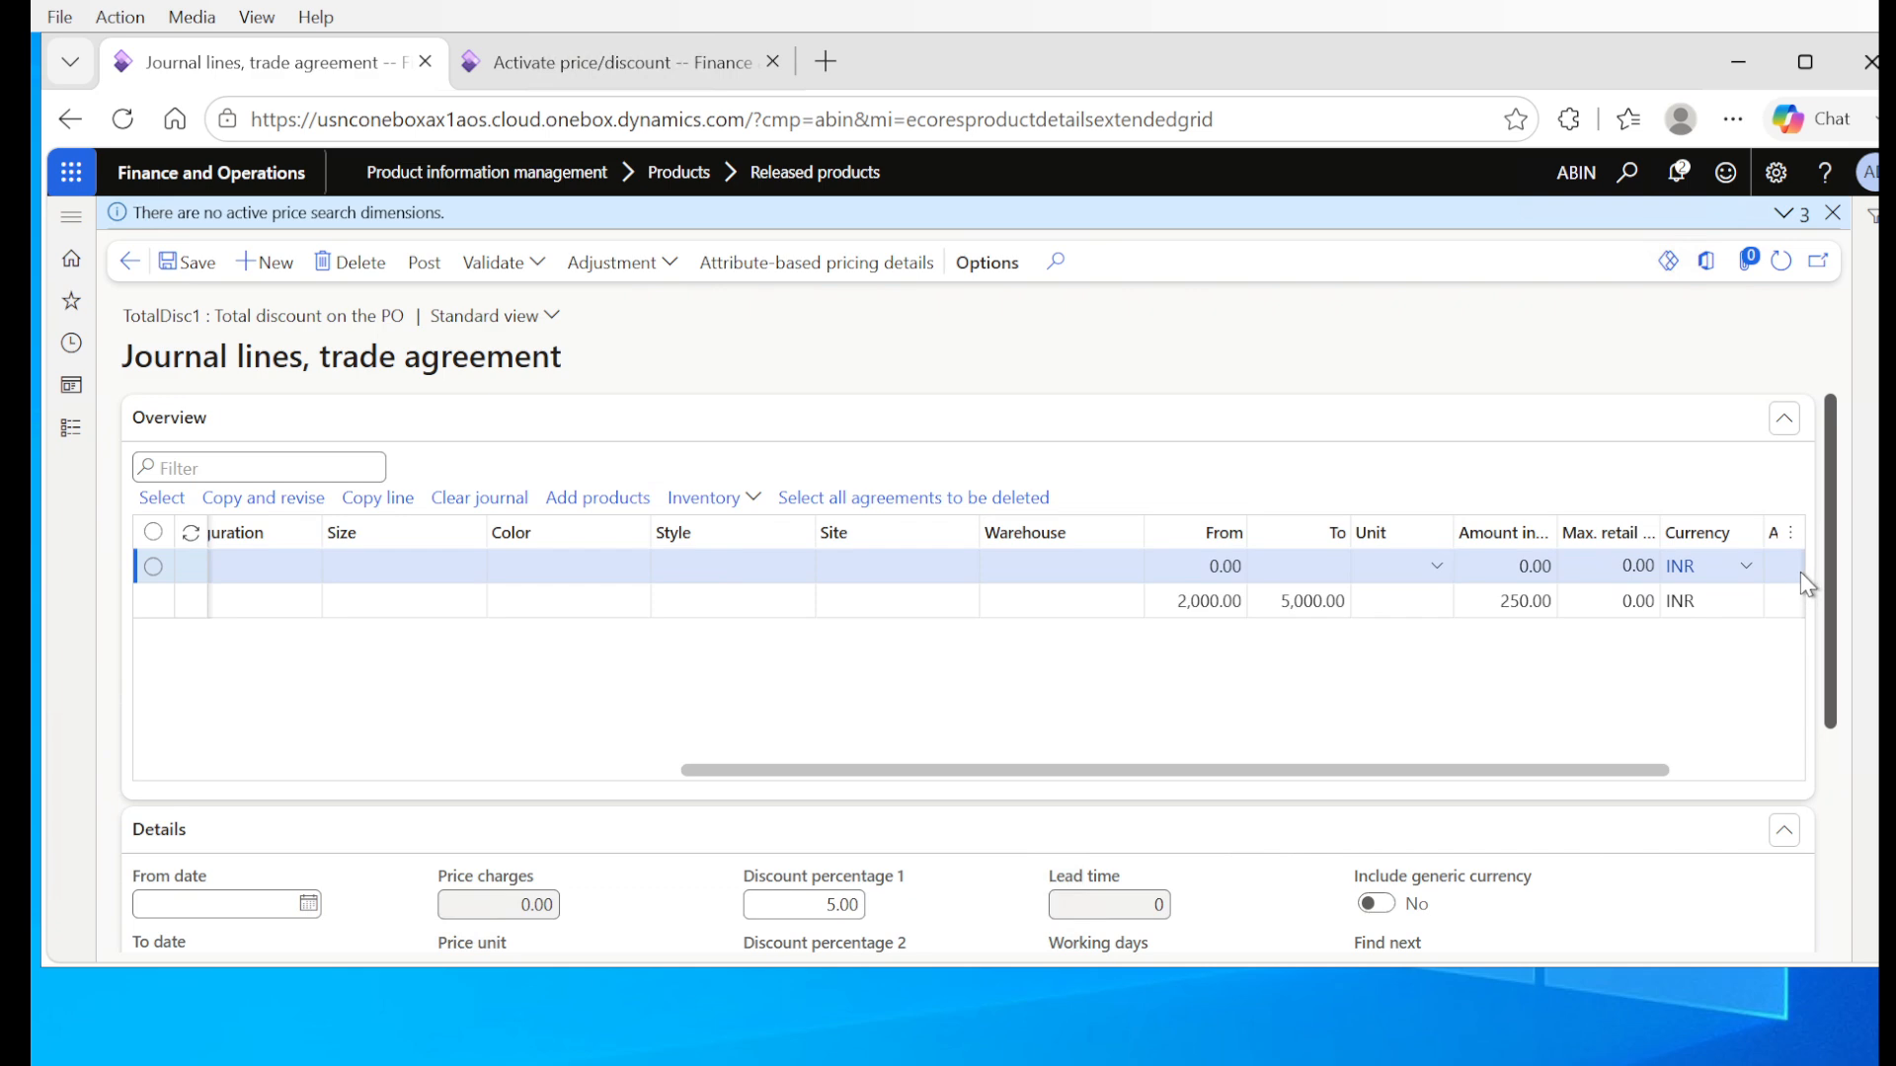
pyautogui.scroll(-1, 1817, 630)
pyautogui.scroll(-2, 1821, 642)
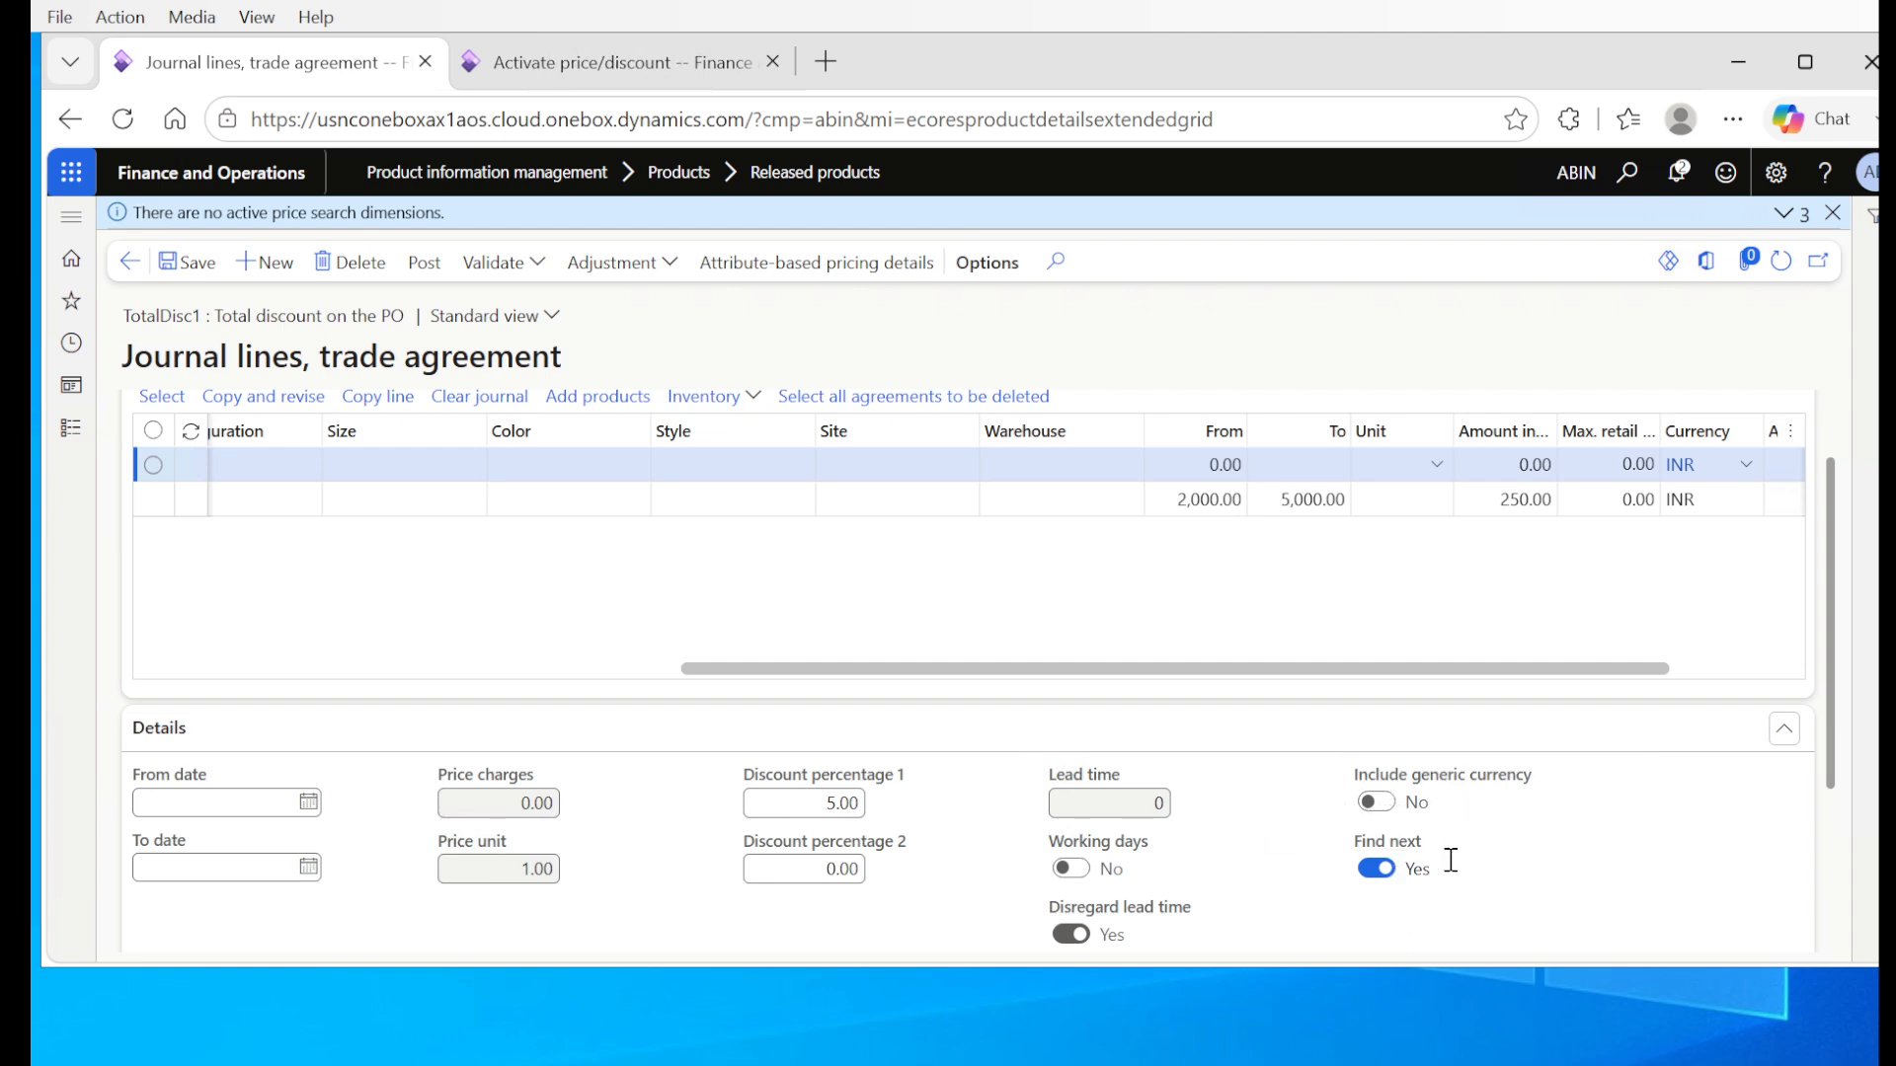
pyautogui.moveTo(1451, 862)
# Step: Save the journal lines and post the TotalDisc1 trade agreement journal
pyautogui.click(204, 277)
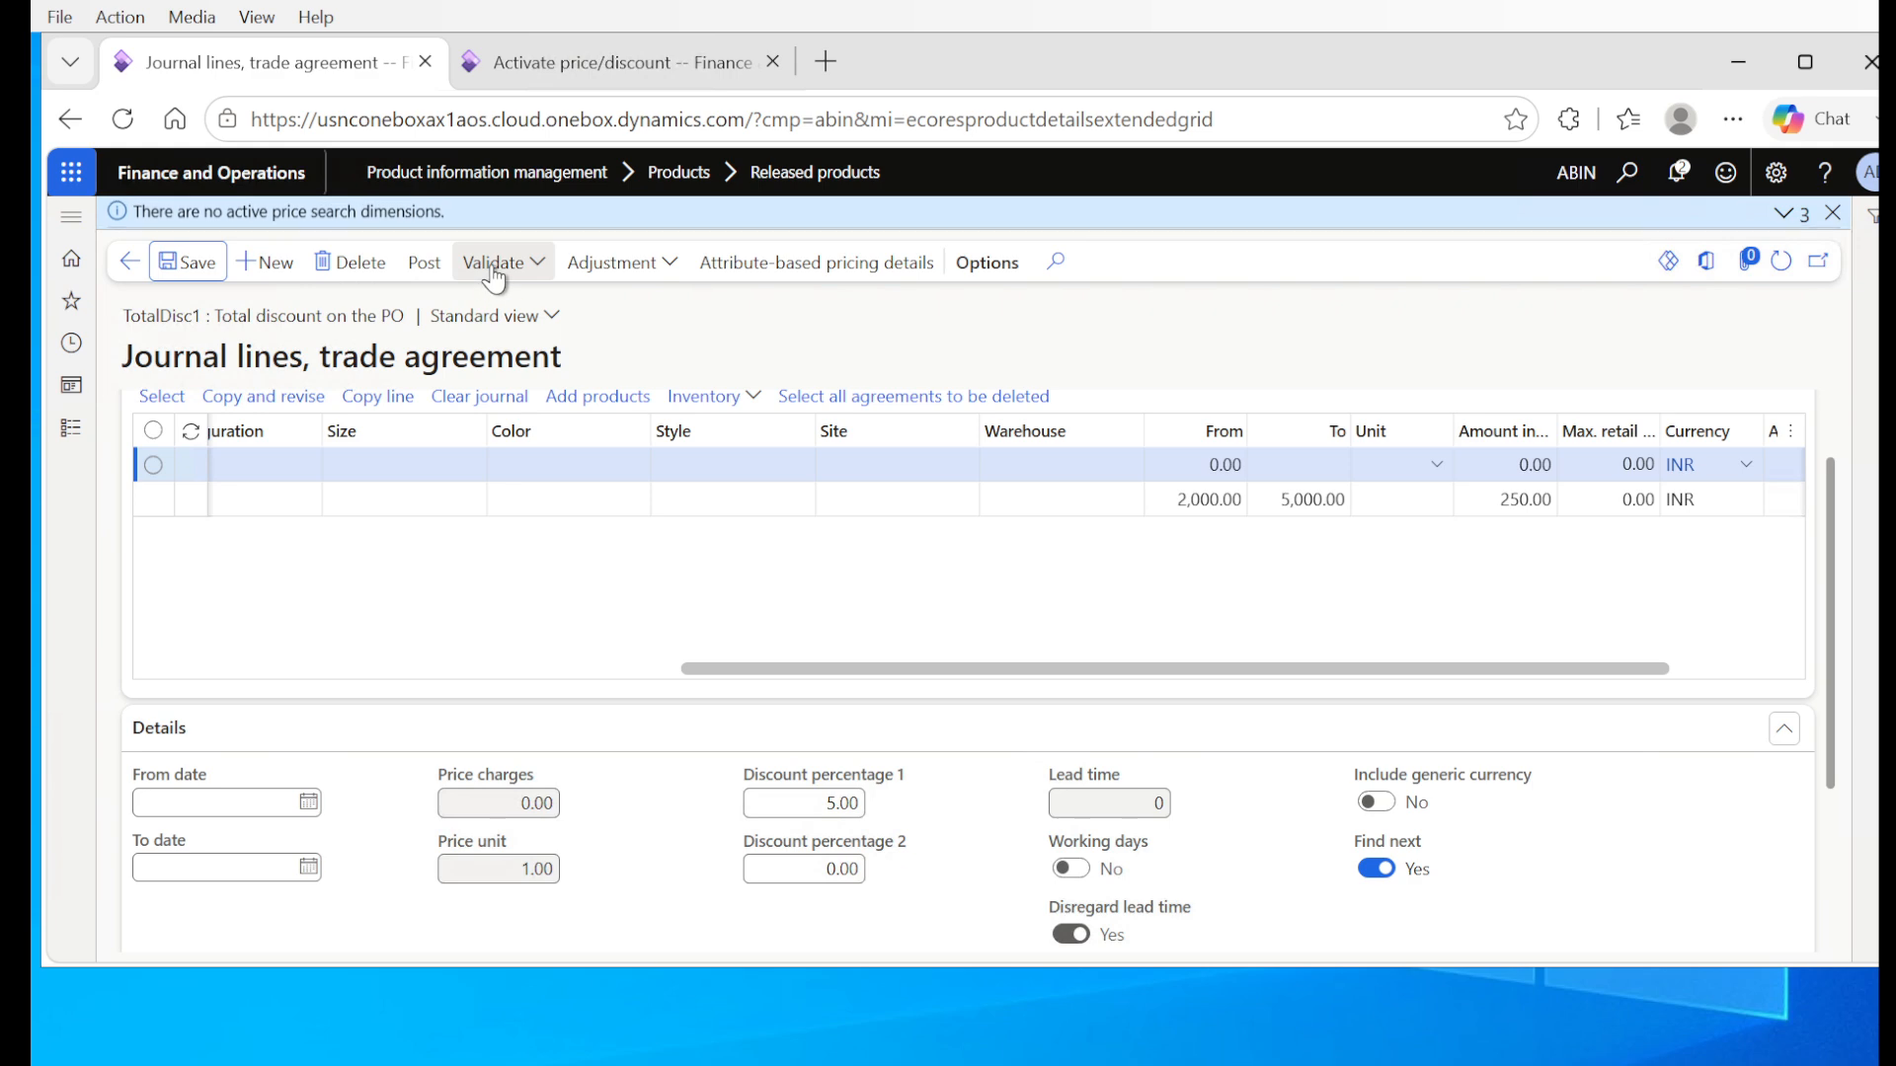
pyautogui.click(426, 264)
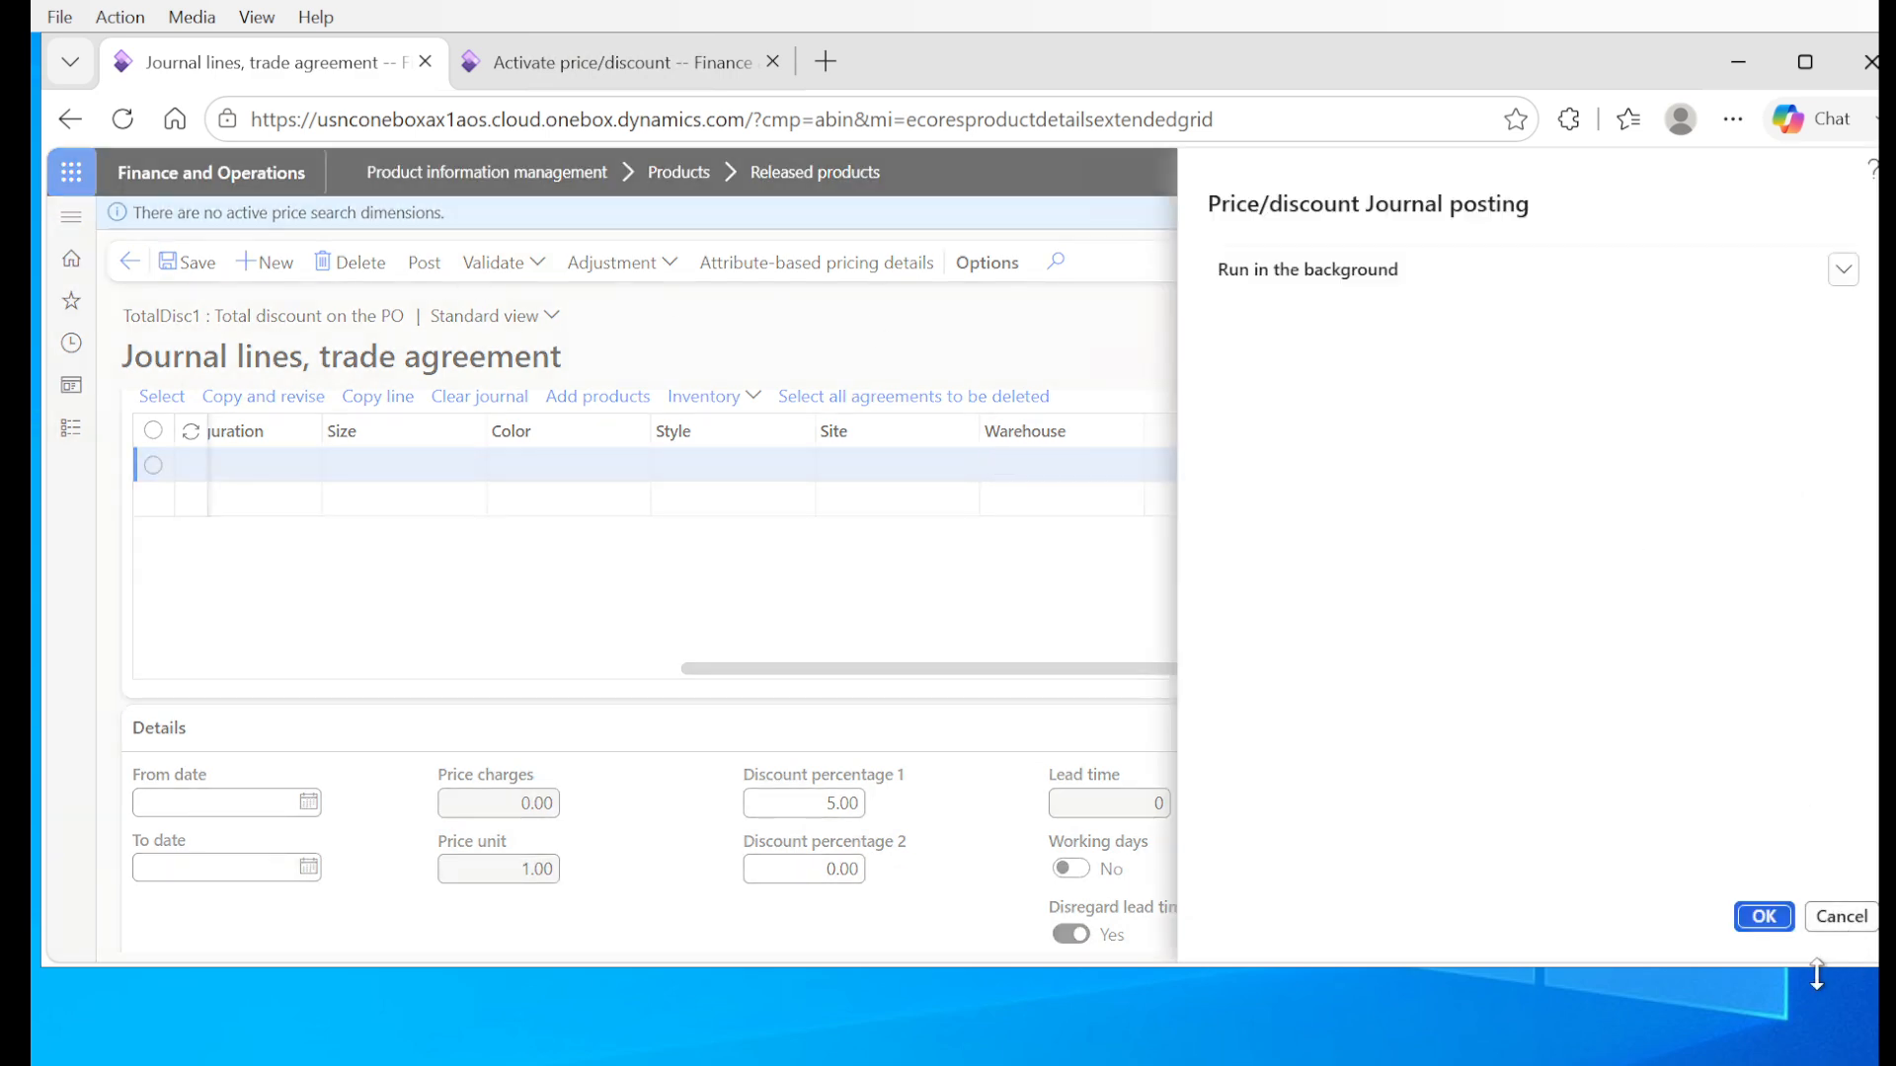
pyautogui.click(1766, 919)
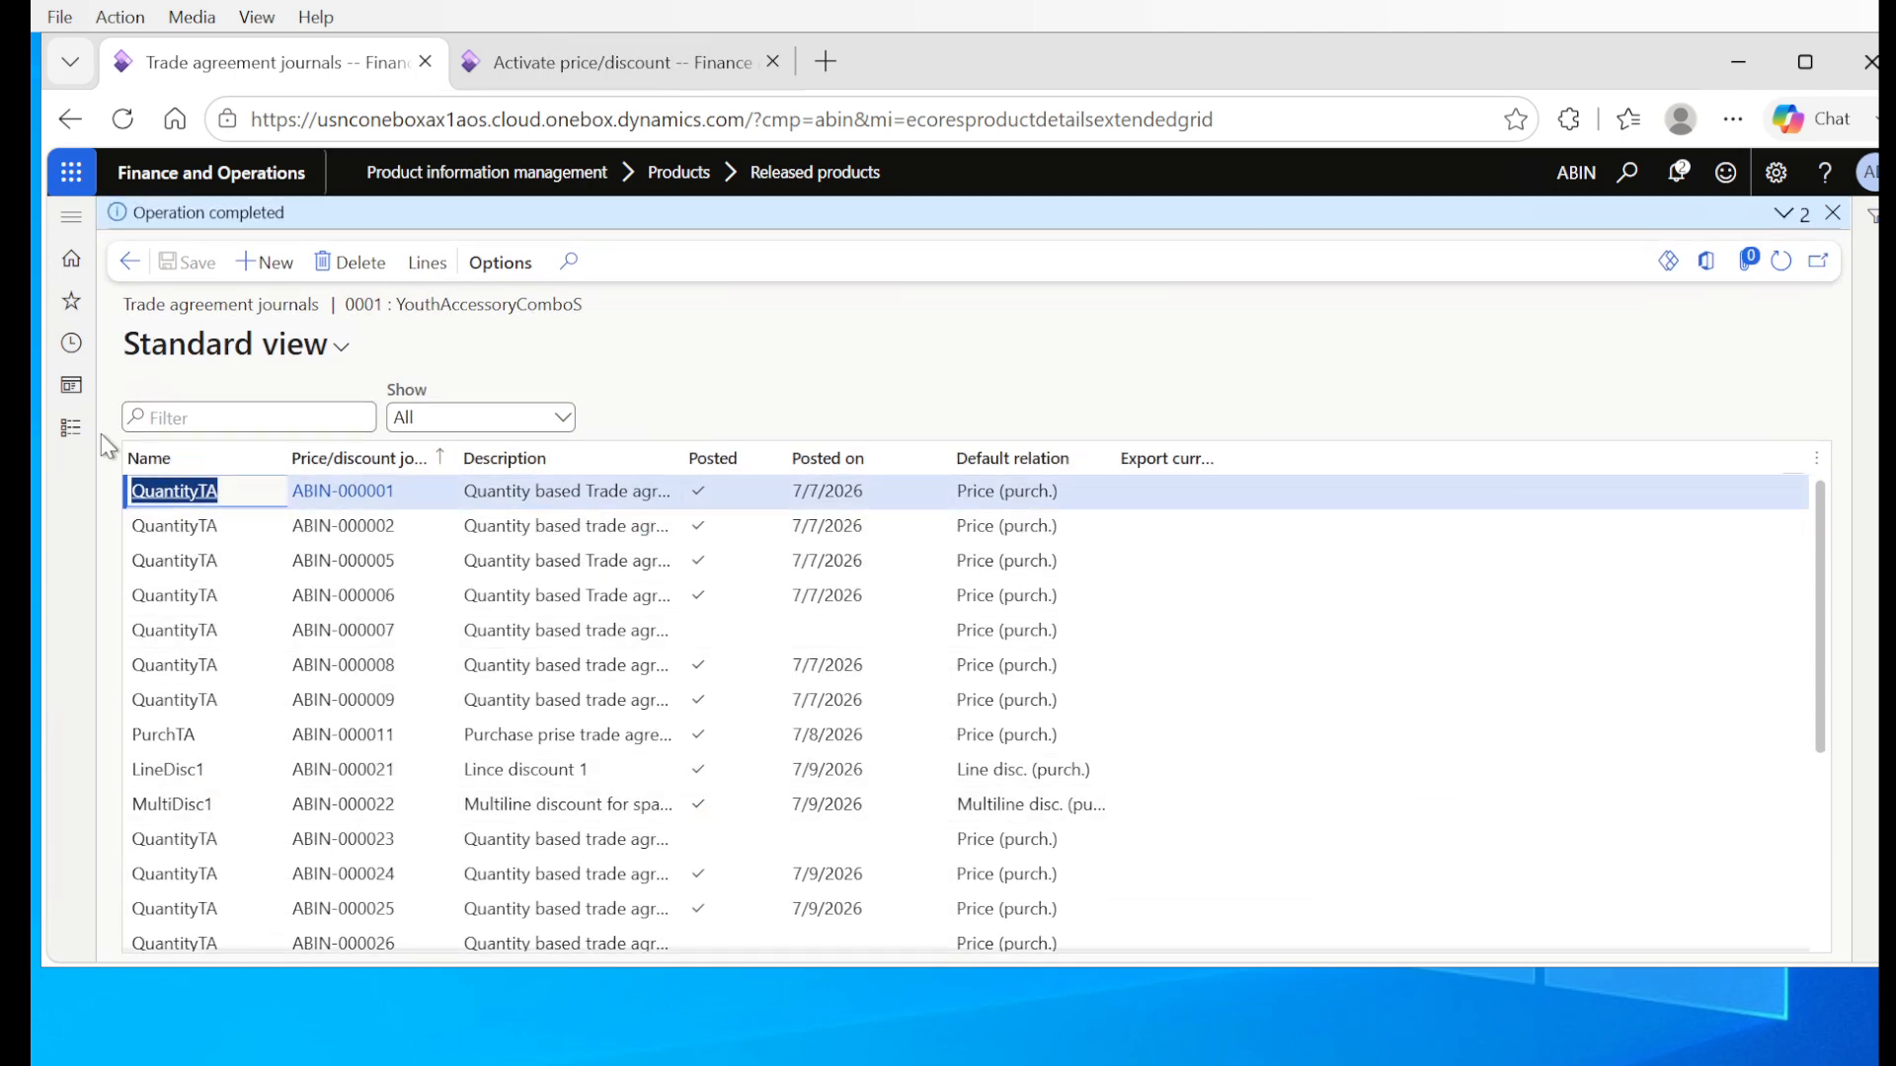
# Step: Return to the released products and open the purchase total discount agreements to check the posted lines
pyautogui.click(130, 262)
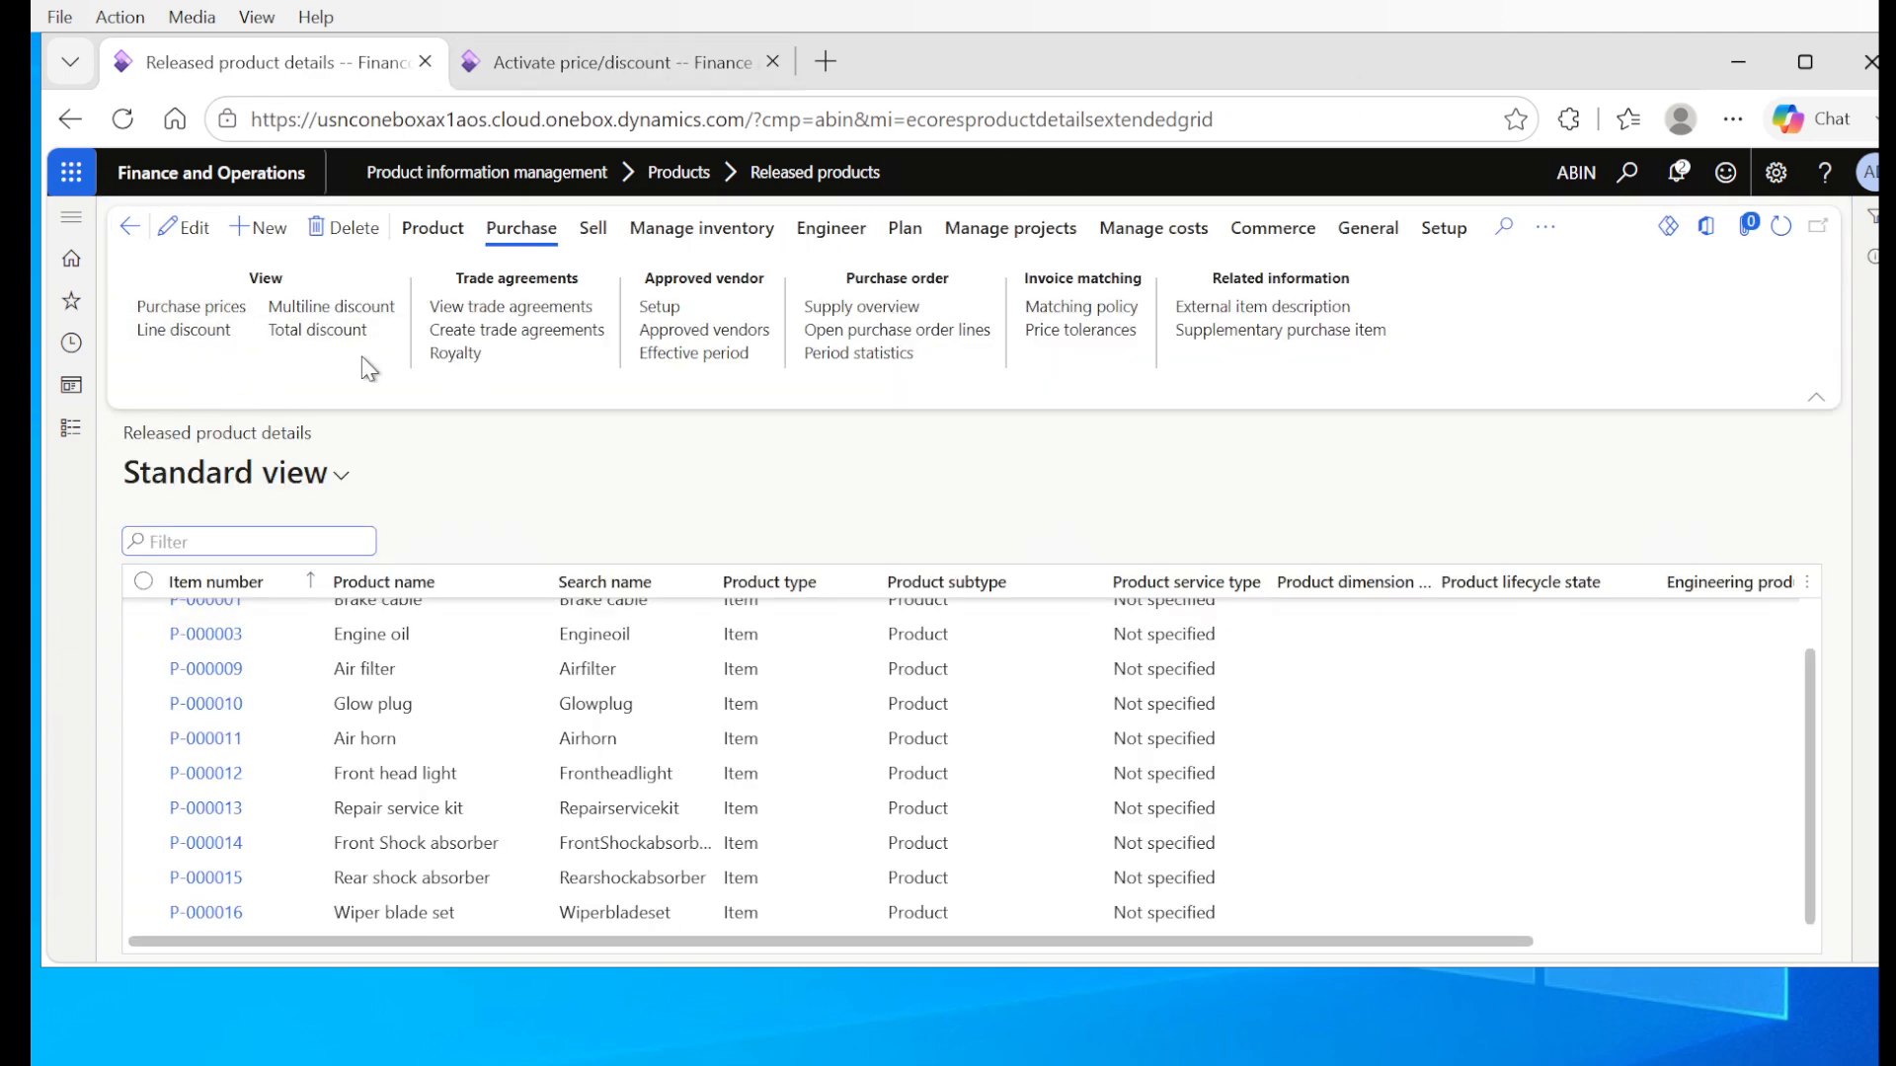
pyautogui.click(351, 333)
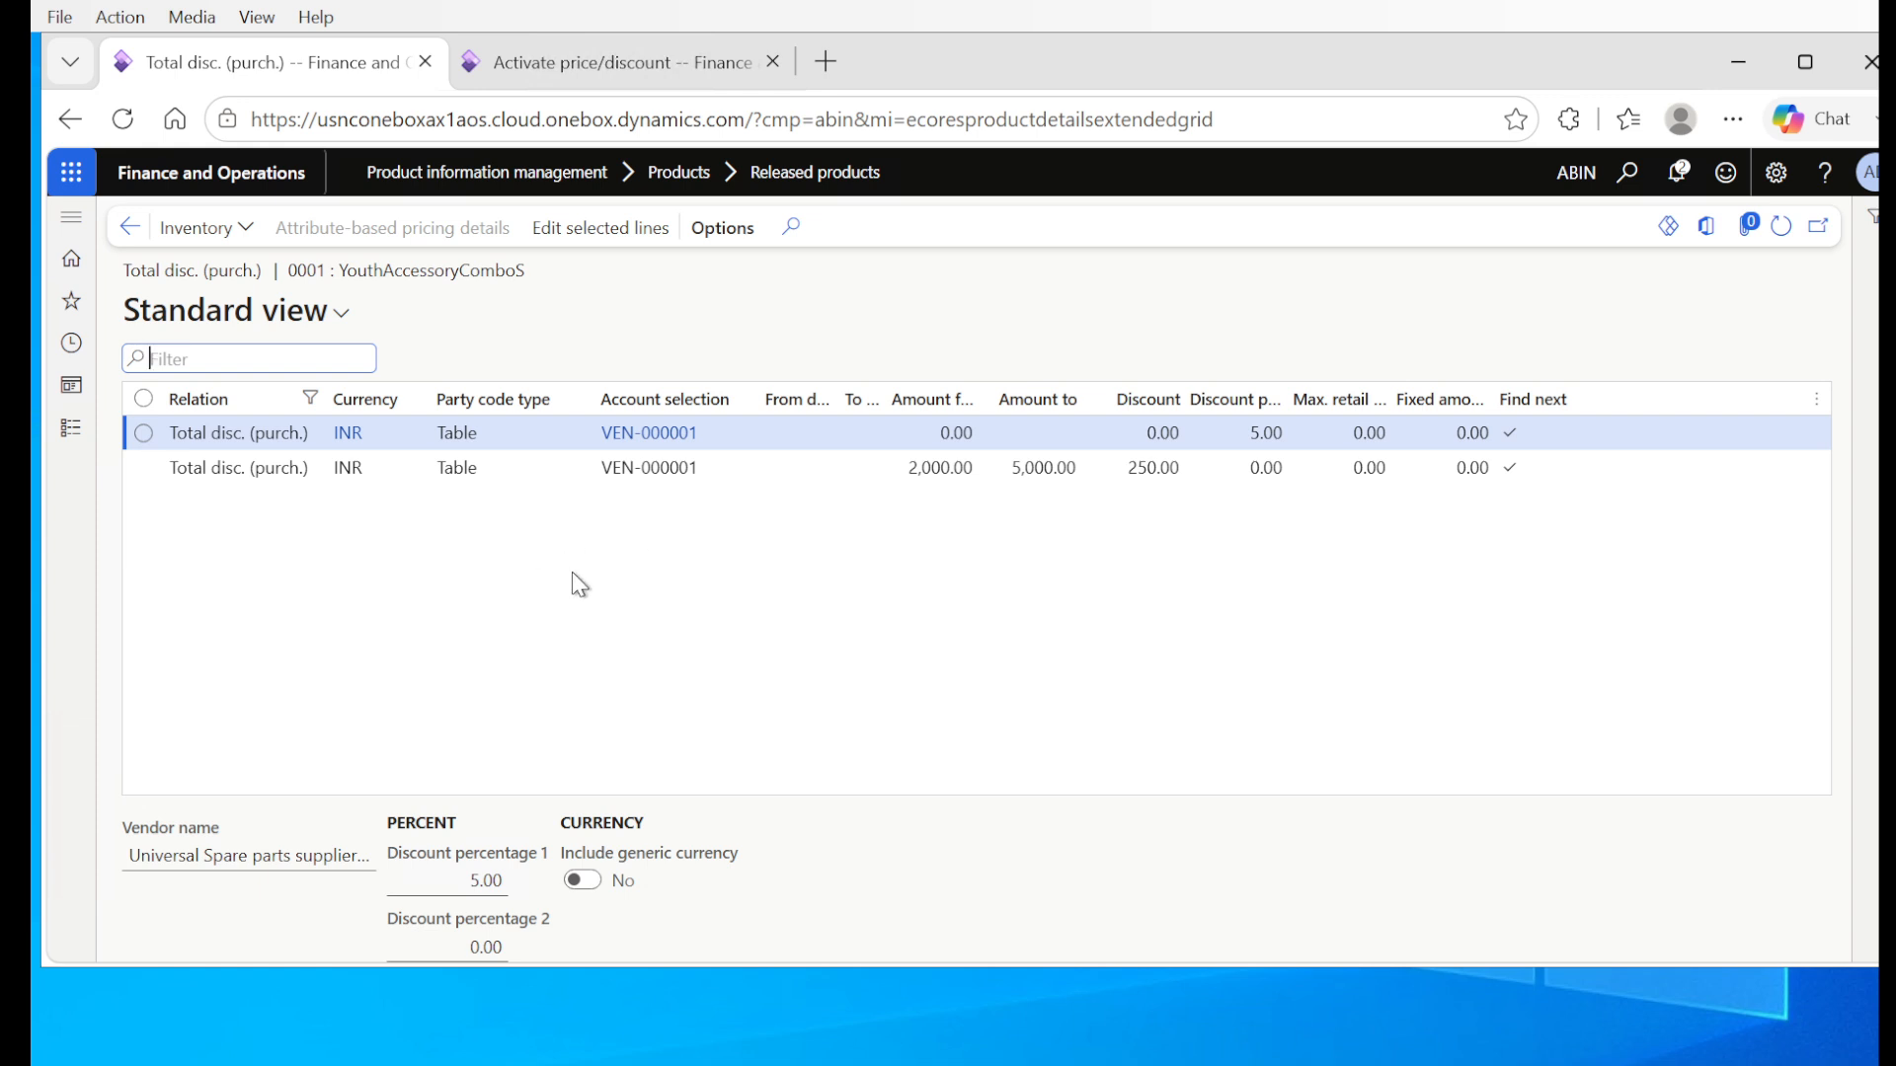
pyautogui.moveTo(633, 87)
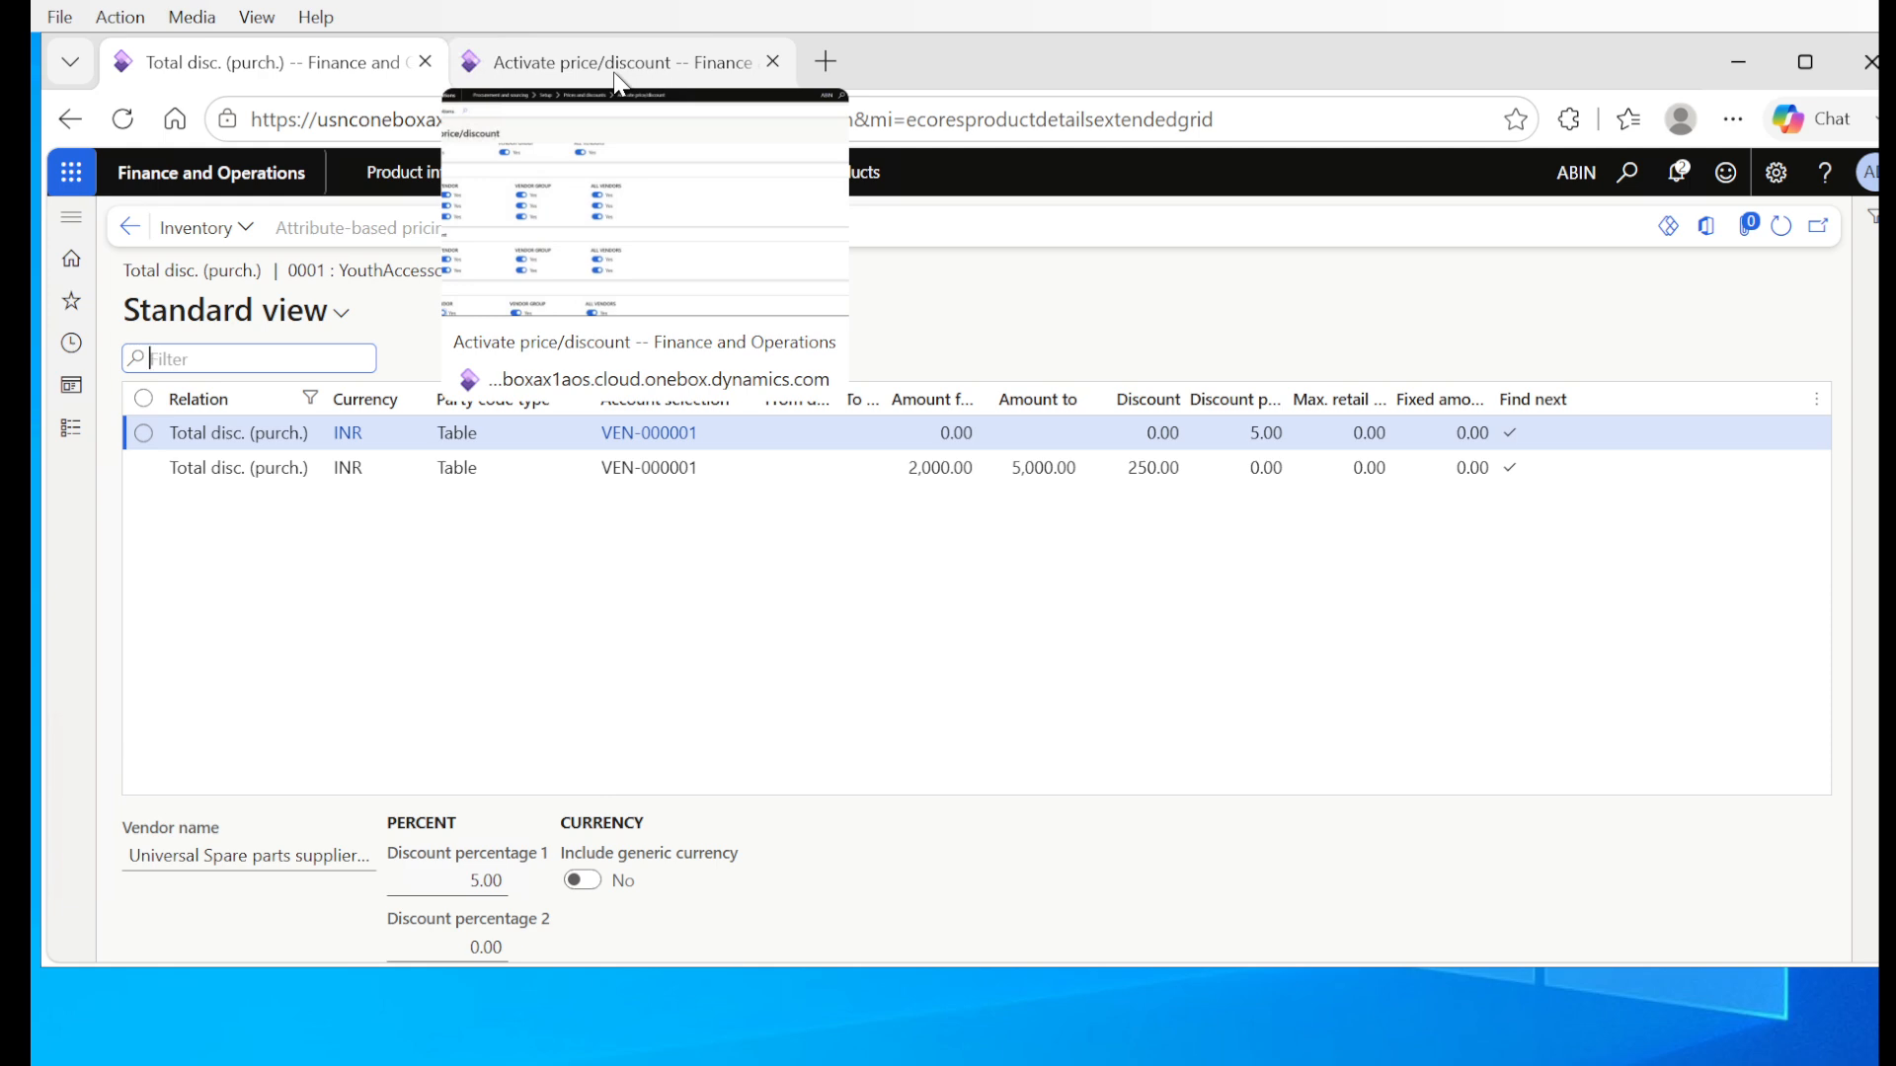
# Step: Open the list of all purchase orders and start a new order for the vendor Universal Spare parts supplier Ltd
pyautogui.click(614, 75)
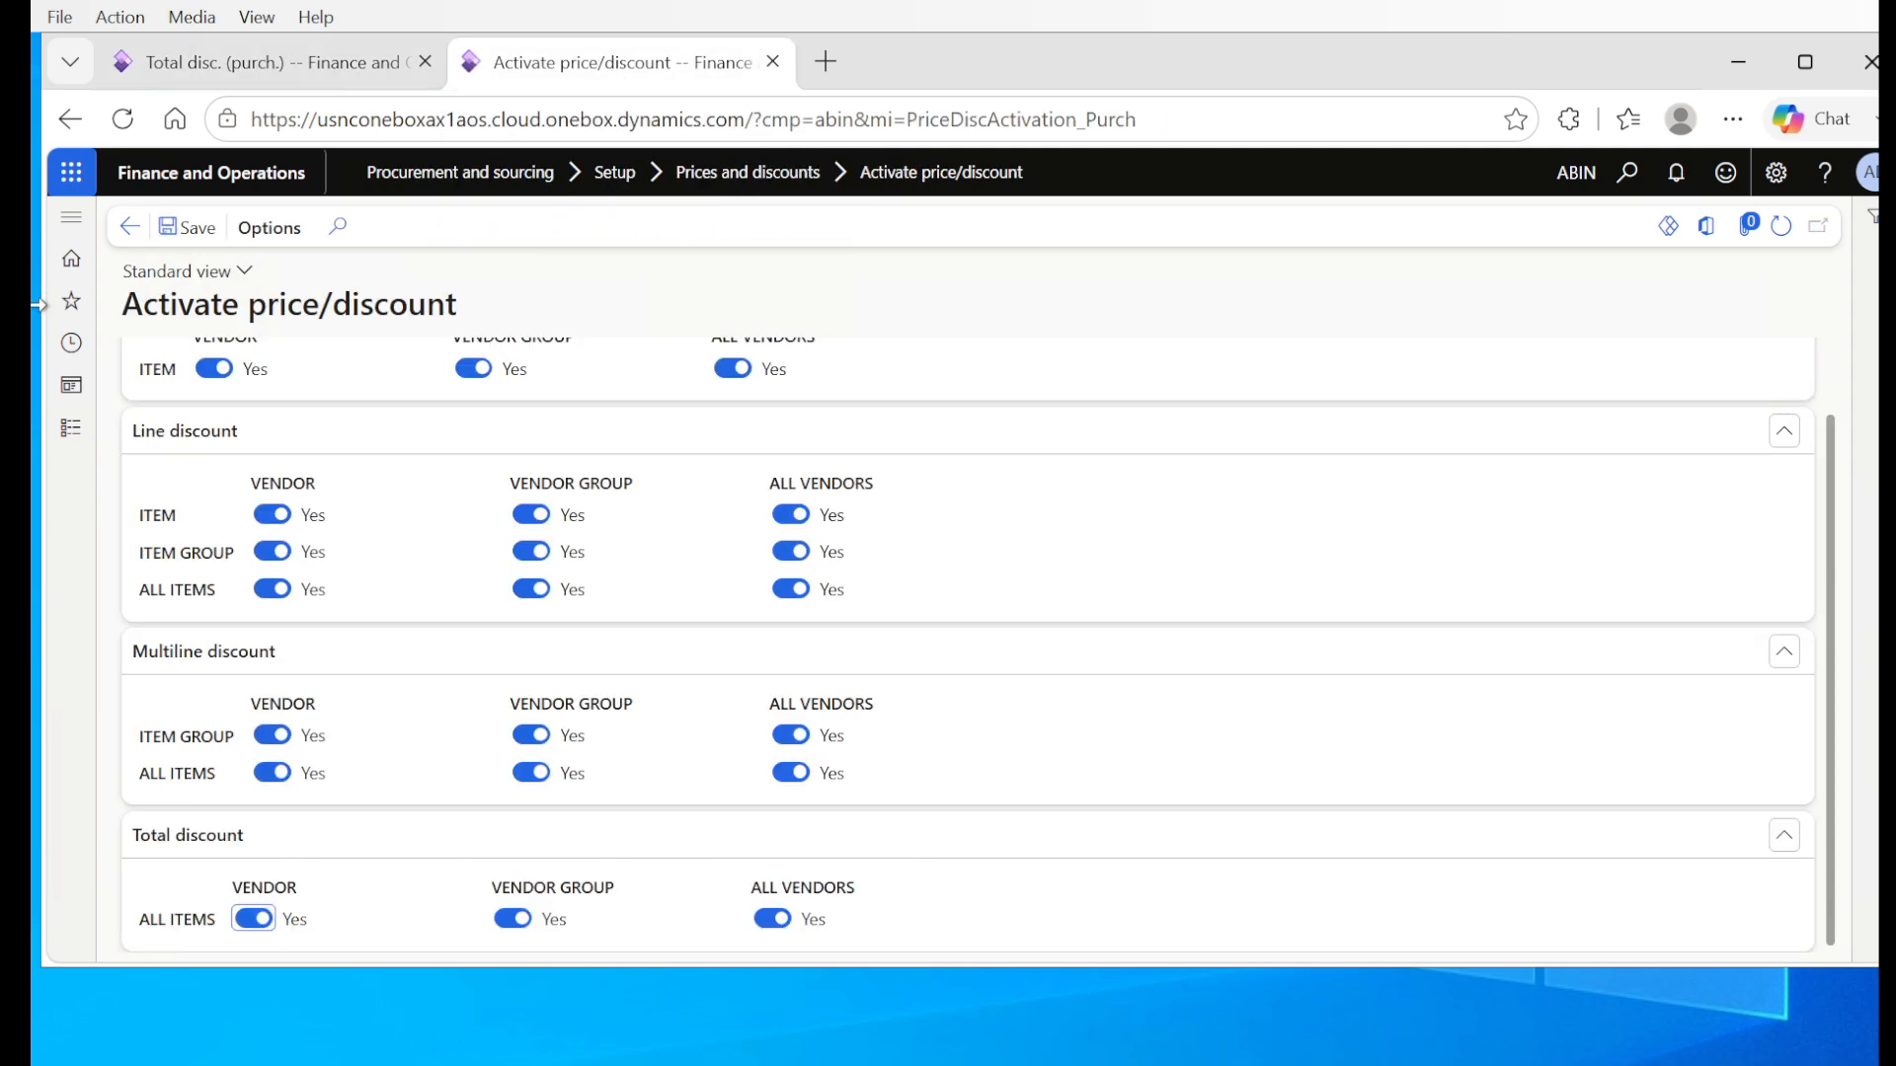
pyautogui.click(68, 434)
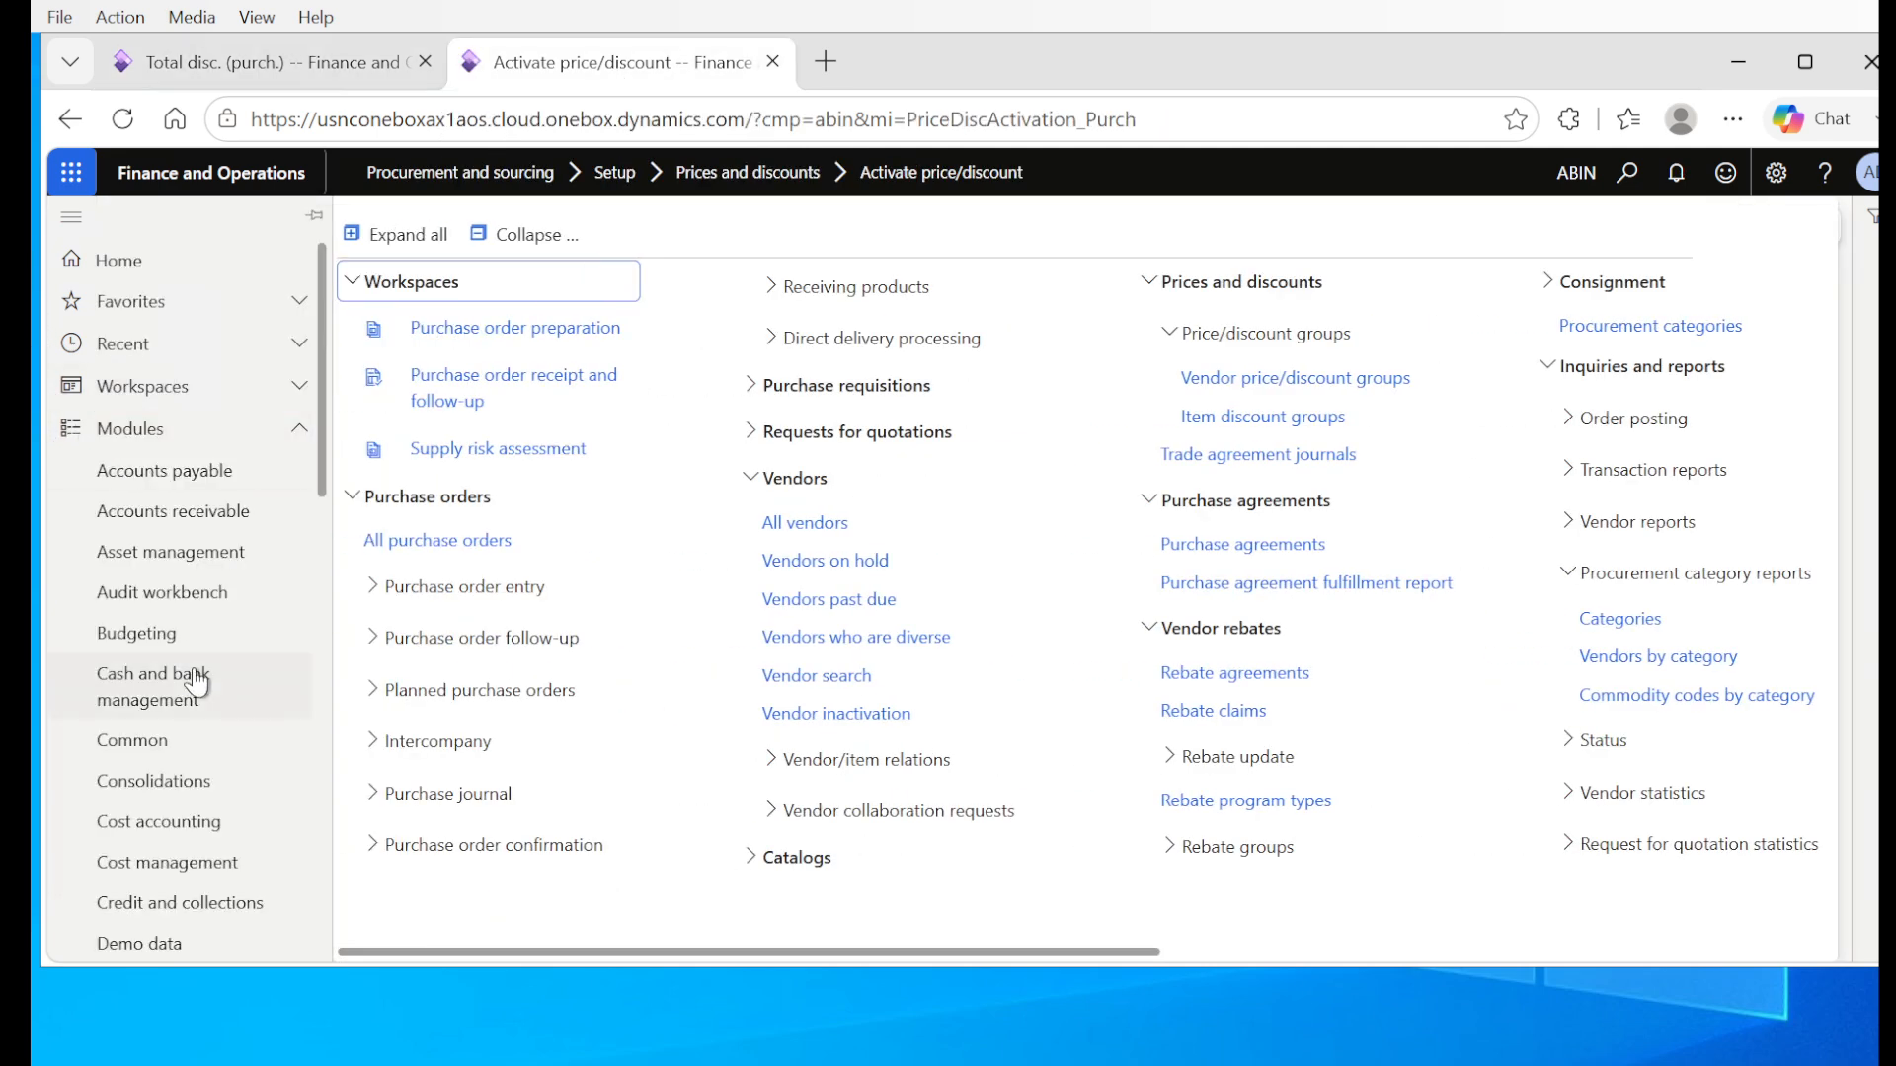
pyautogui.click(427, 541)
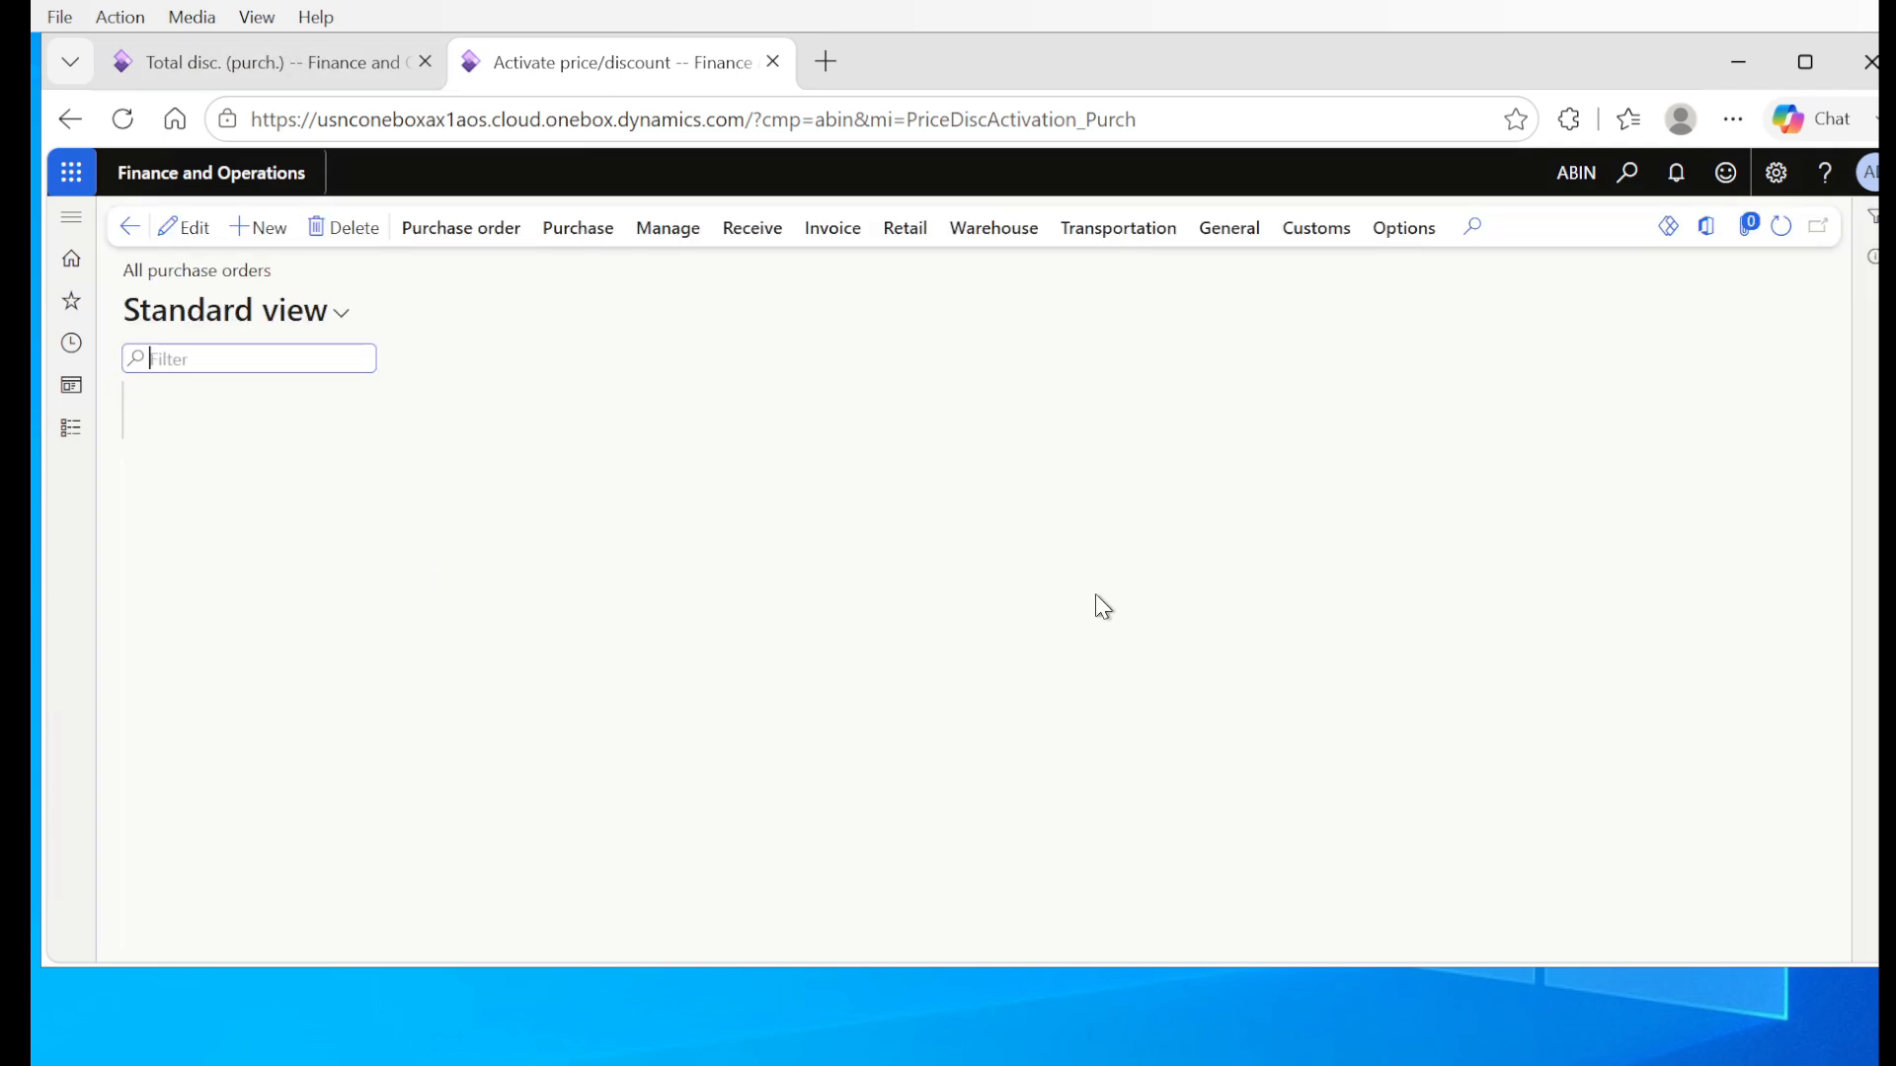
pyautogui.click(261, 230)
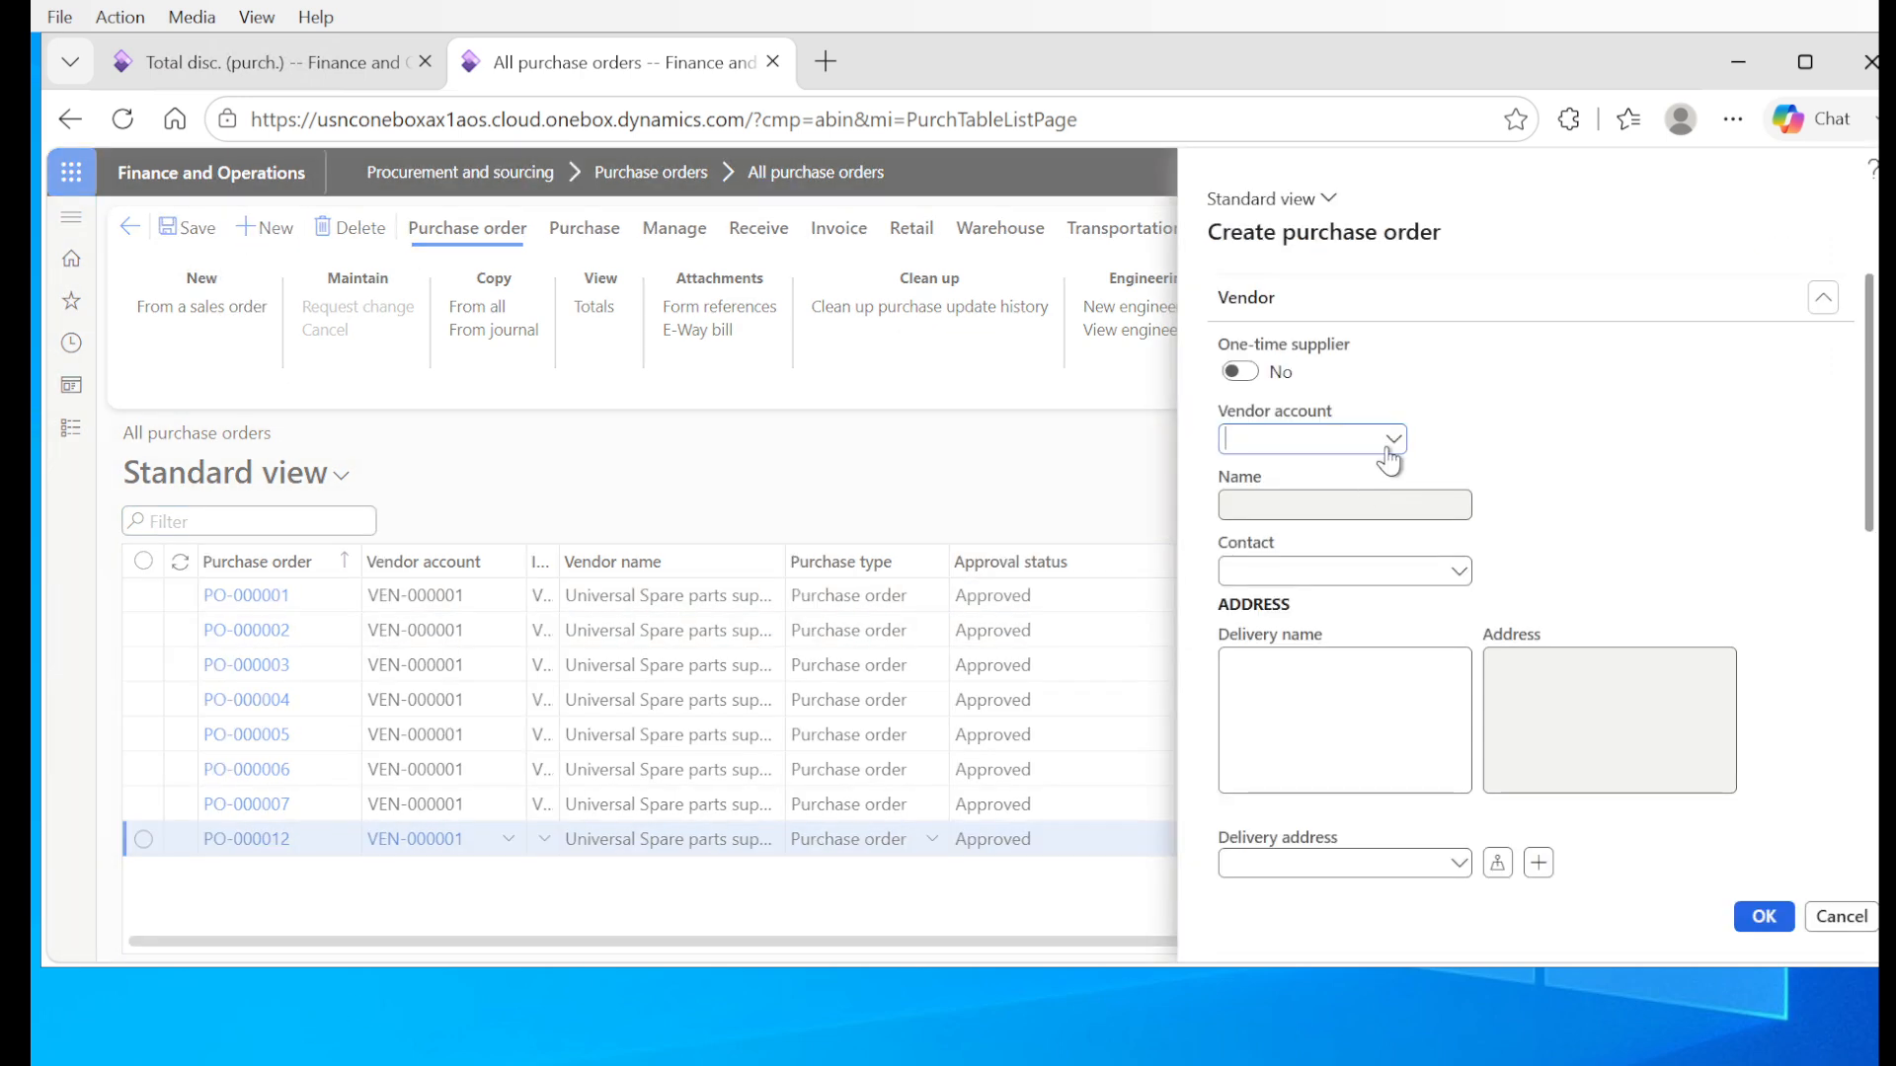
pyautogui.click(1393, 440)
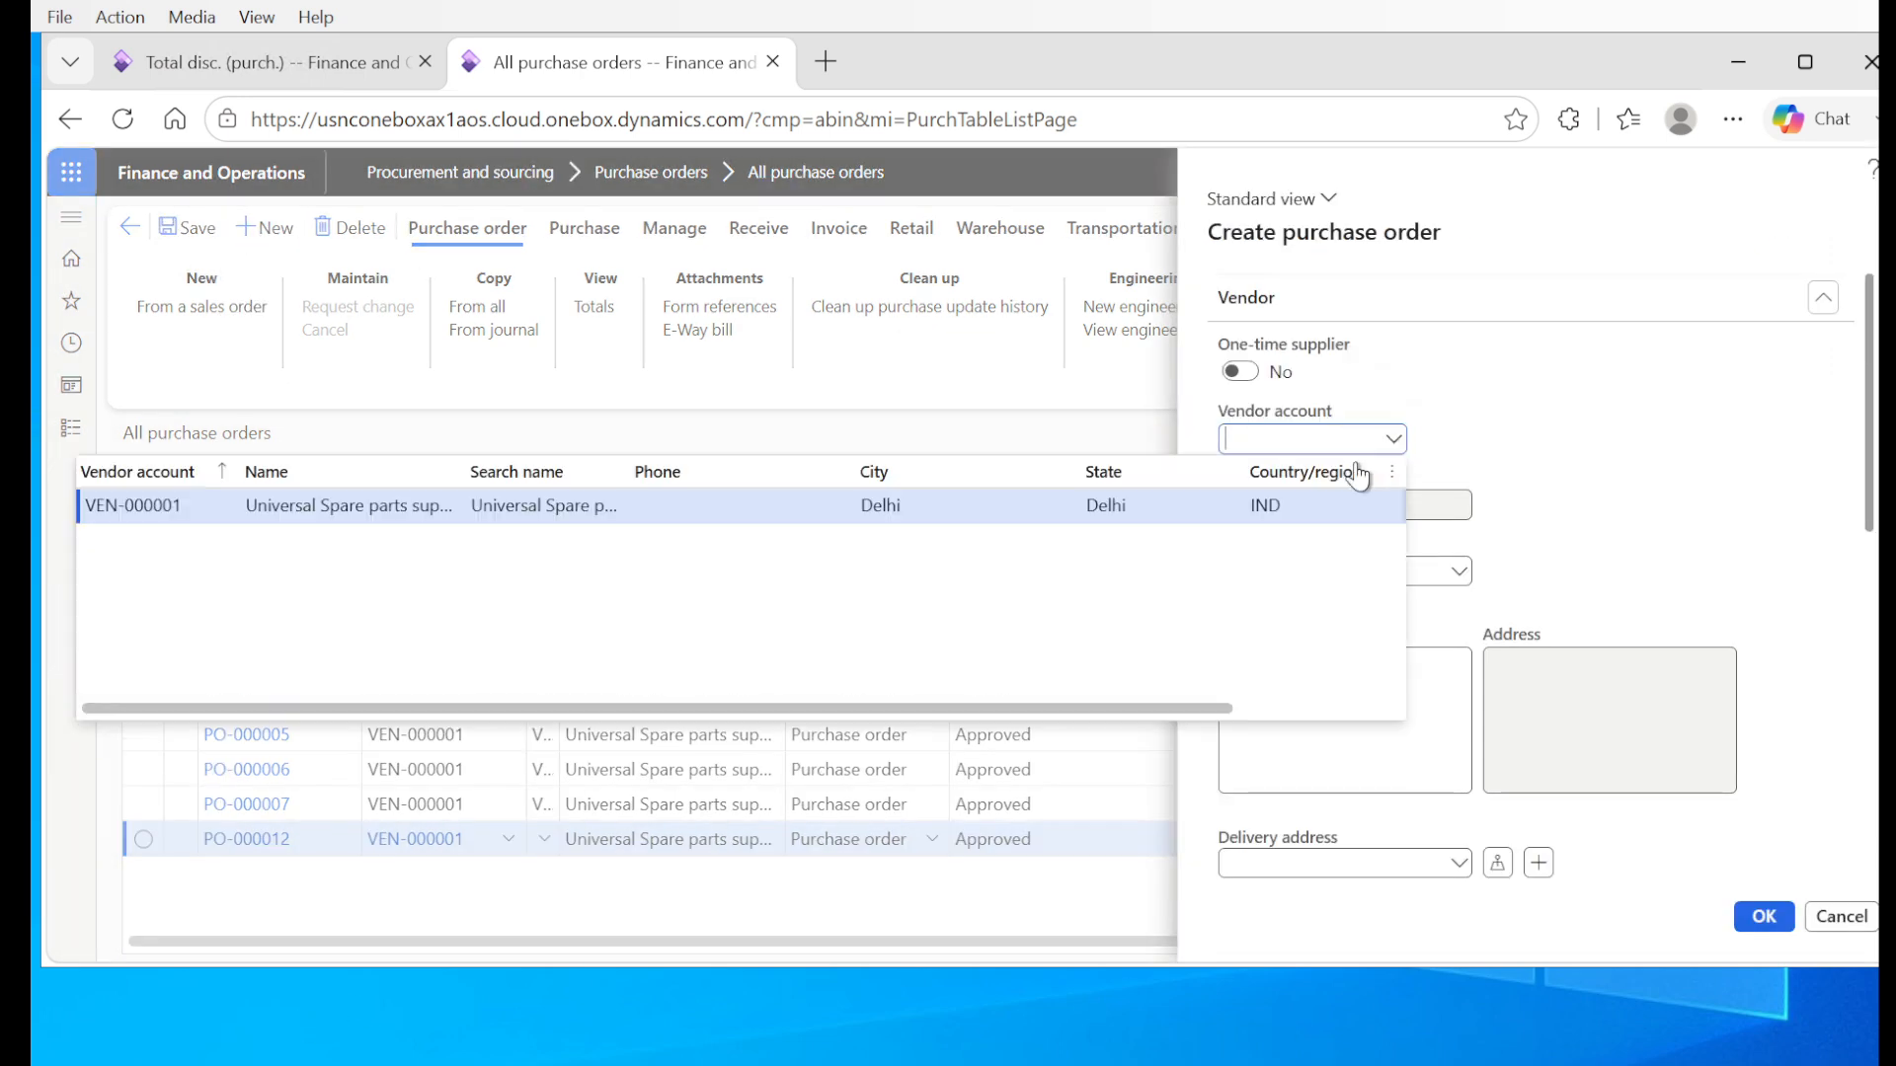
pyautogui.click(1217, 511)
# Step: Set the new order's site and warehouse to Delhi and create the purchase order
pyautogui.scroll(-5, 1827, 543)
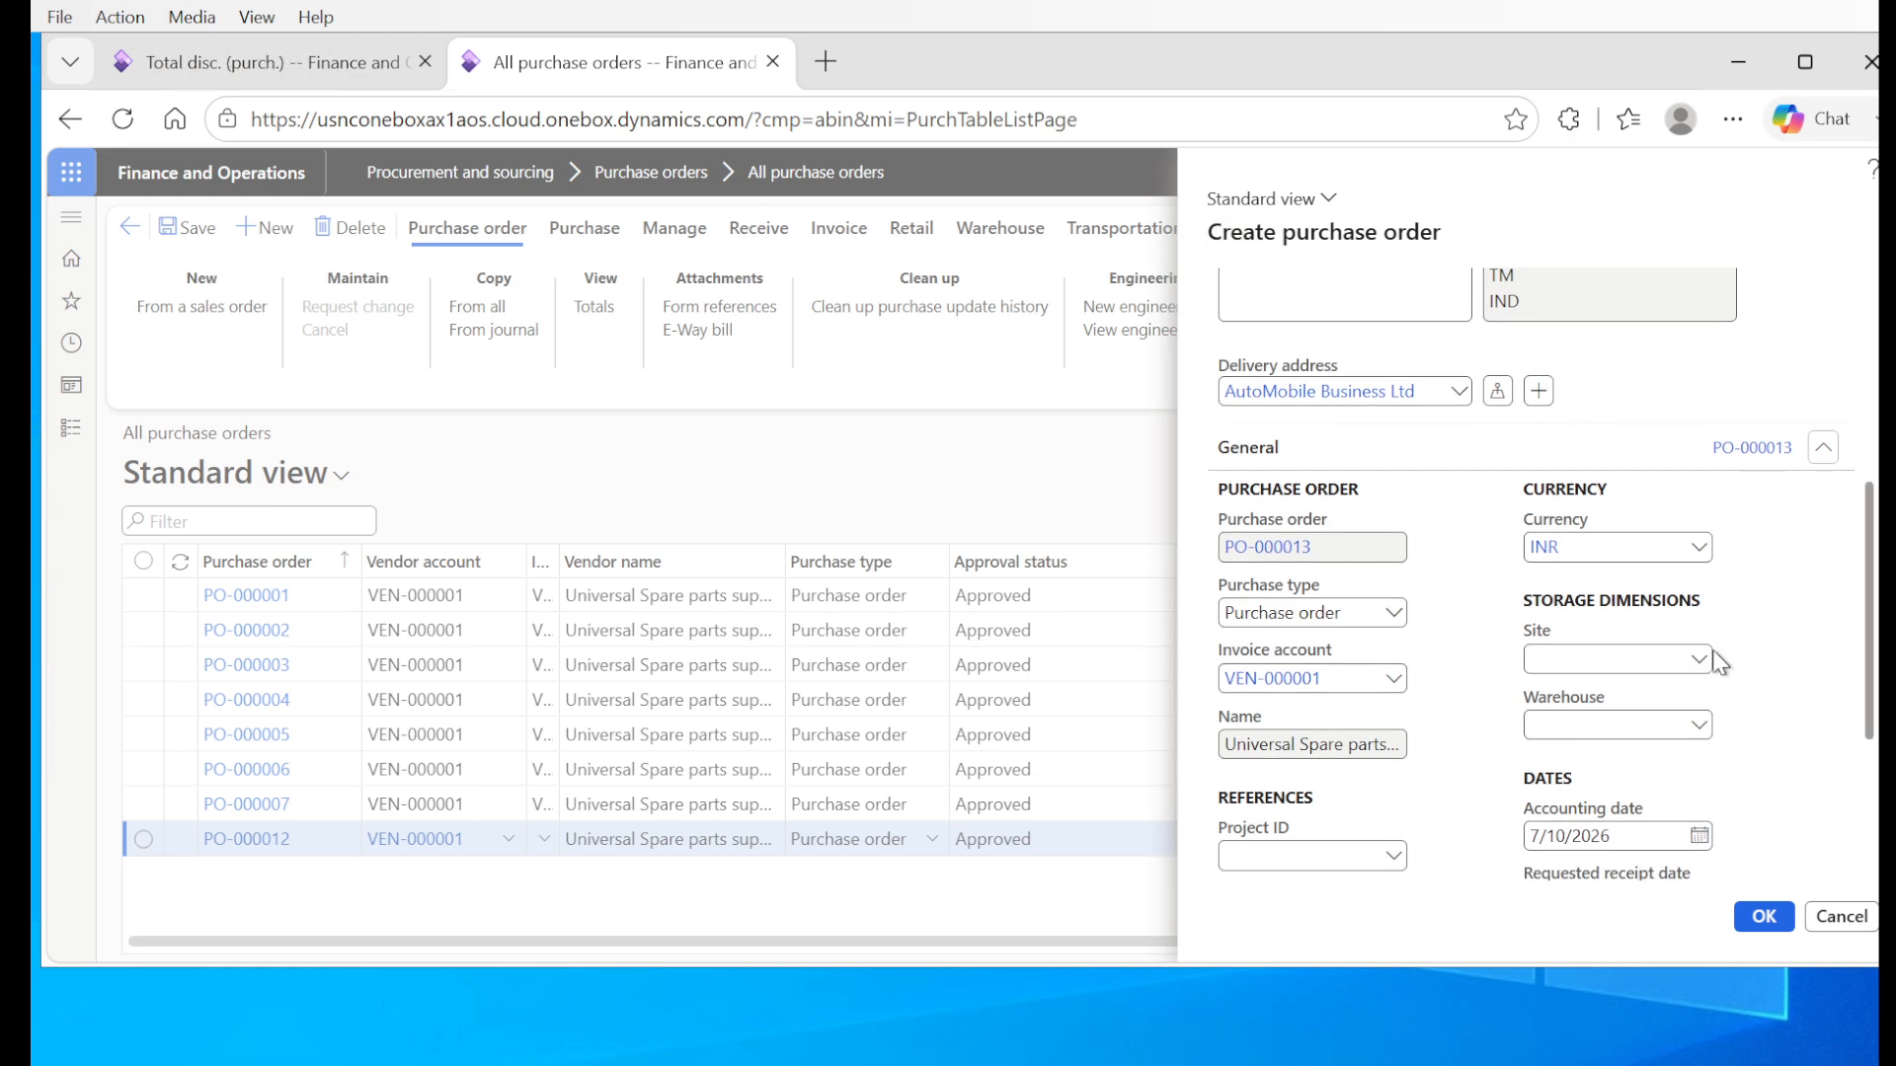
pyautogui.click(1699, 658)
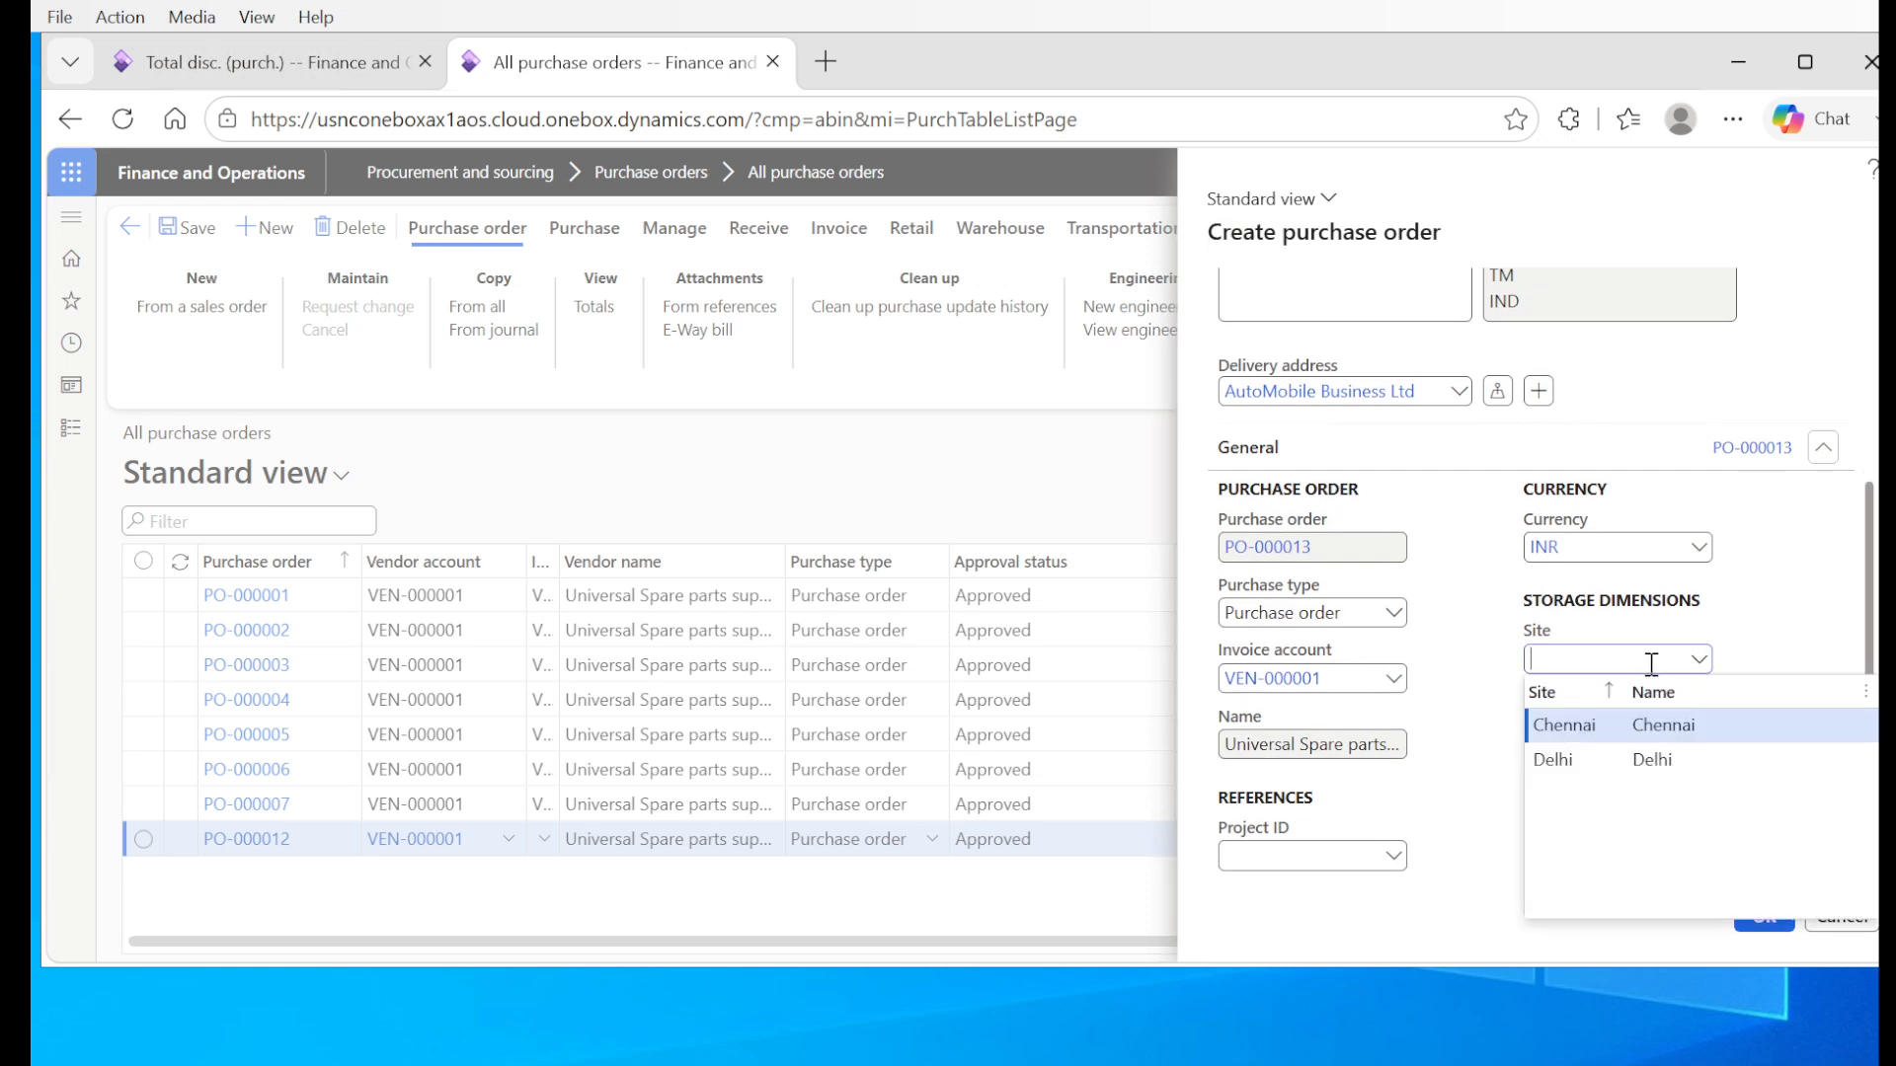
pyautogui.click(1582, 761)
pyautogui.click(1698, 725)
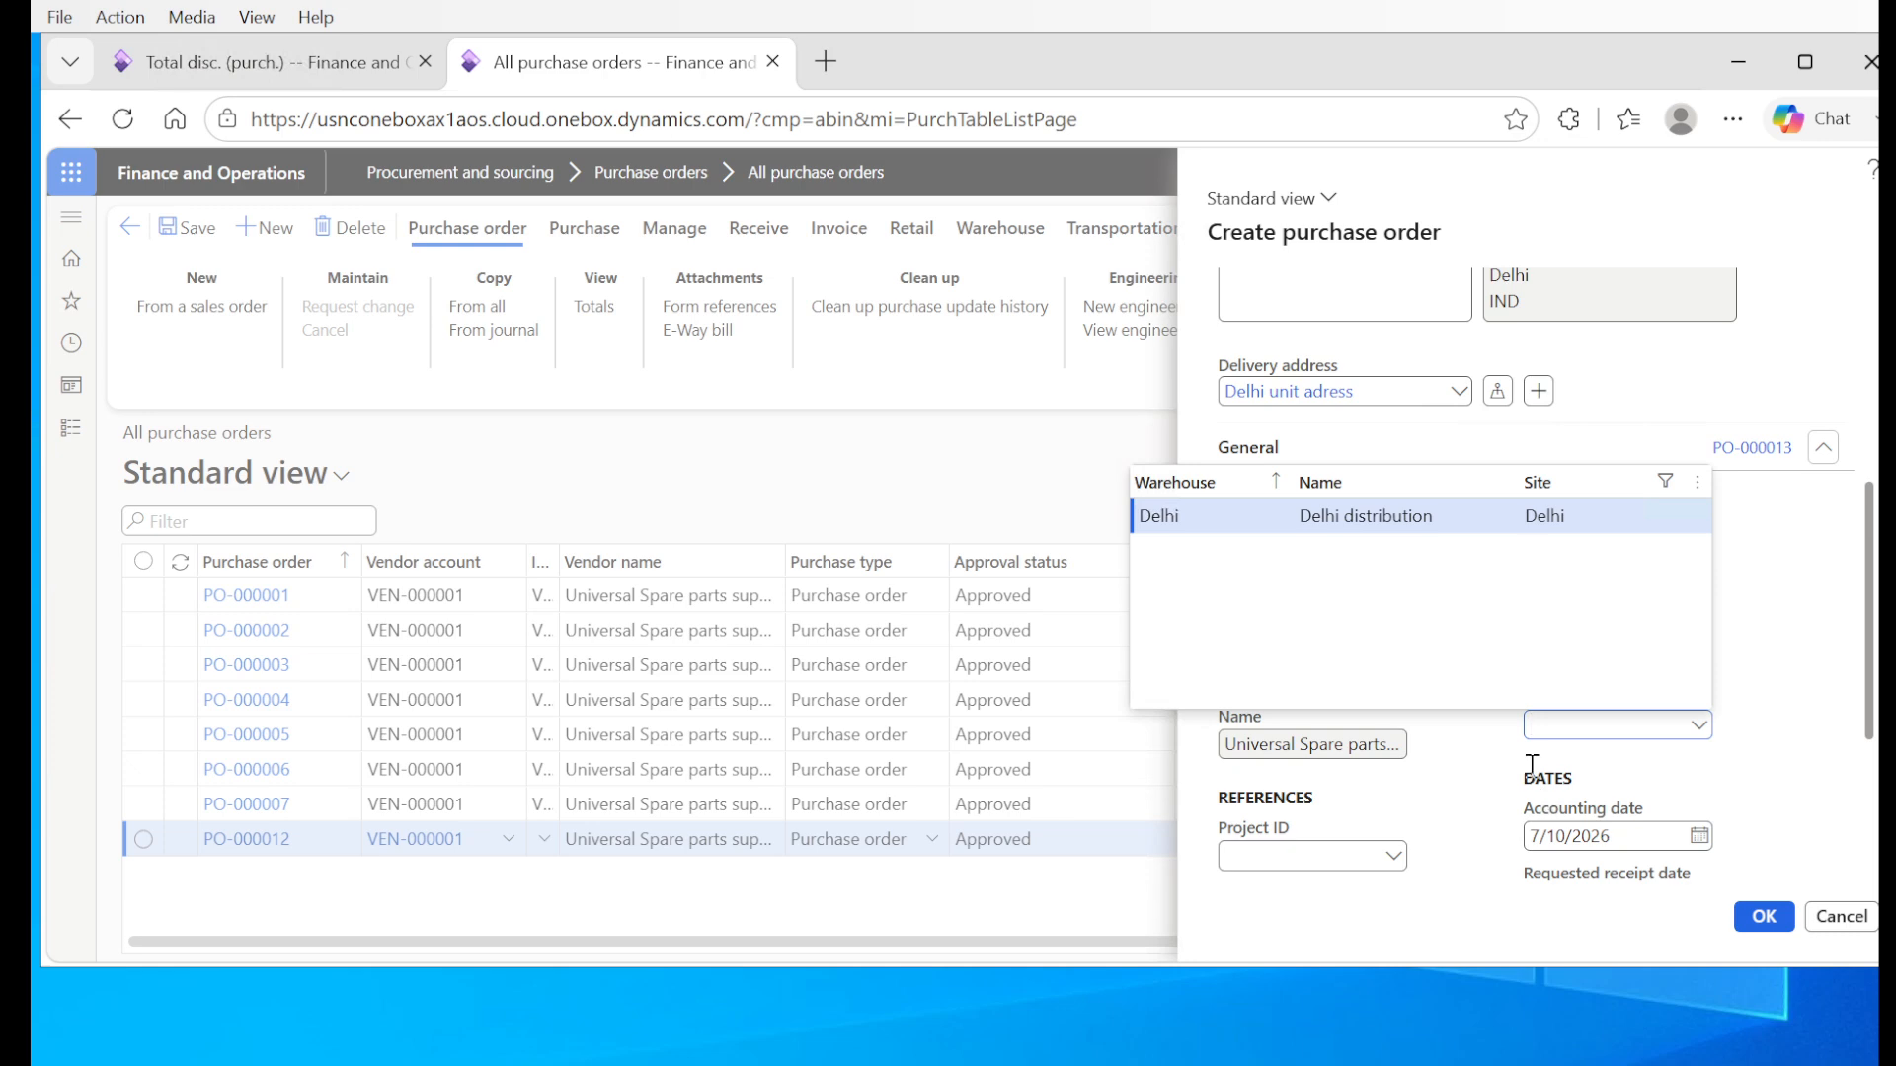
pyautogui.click(1195, 525)
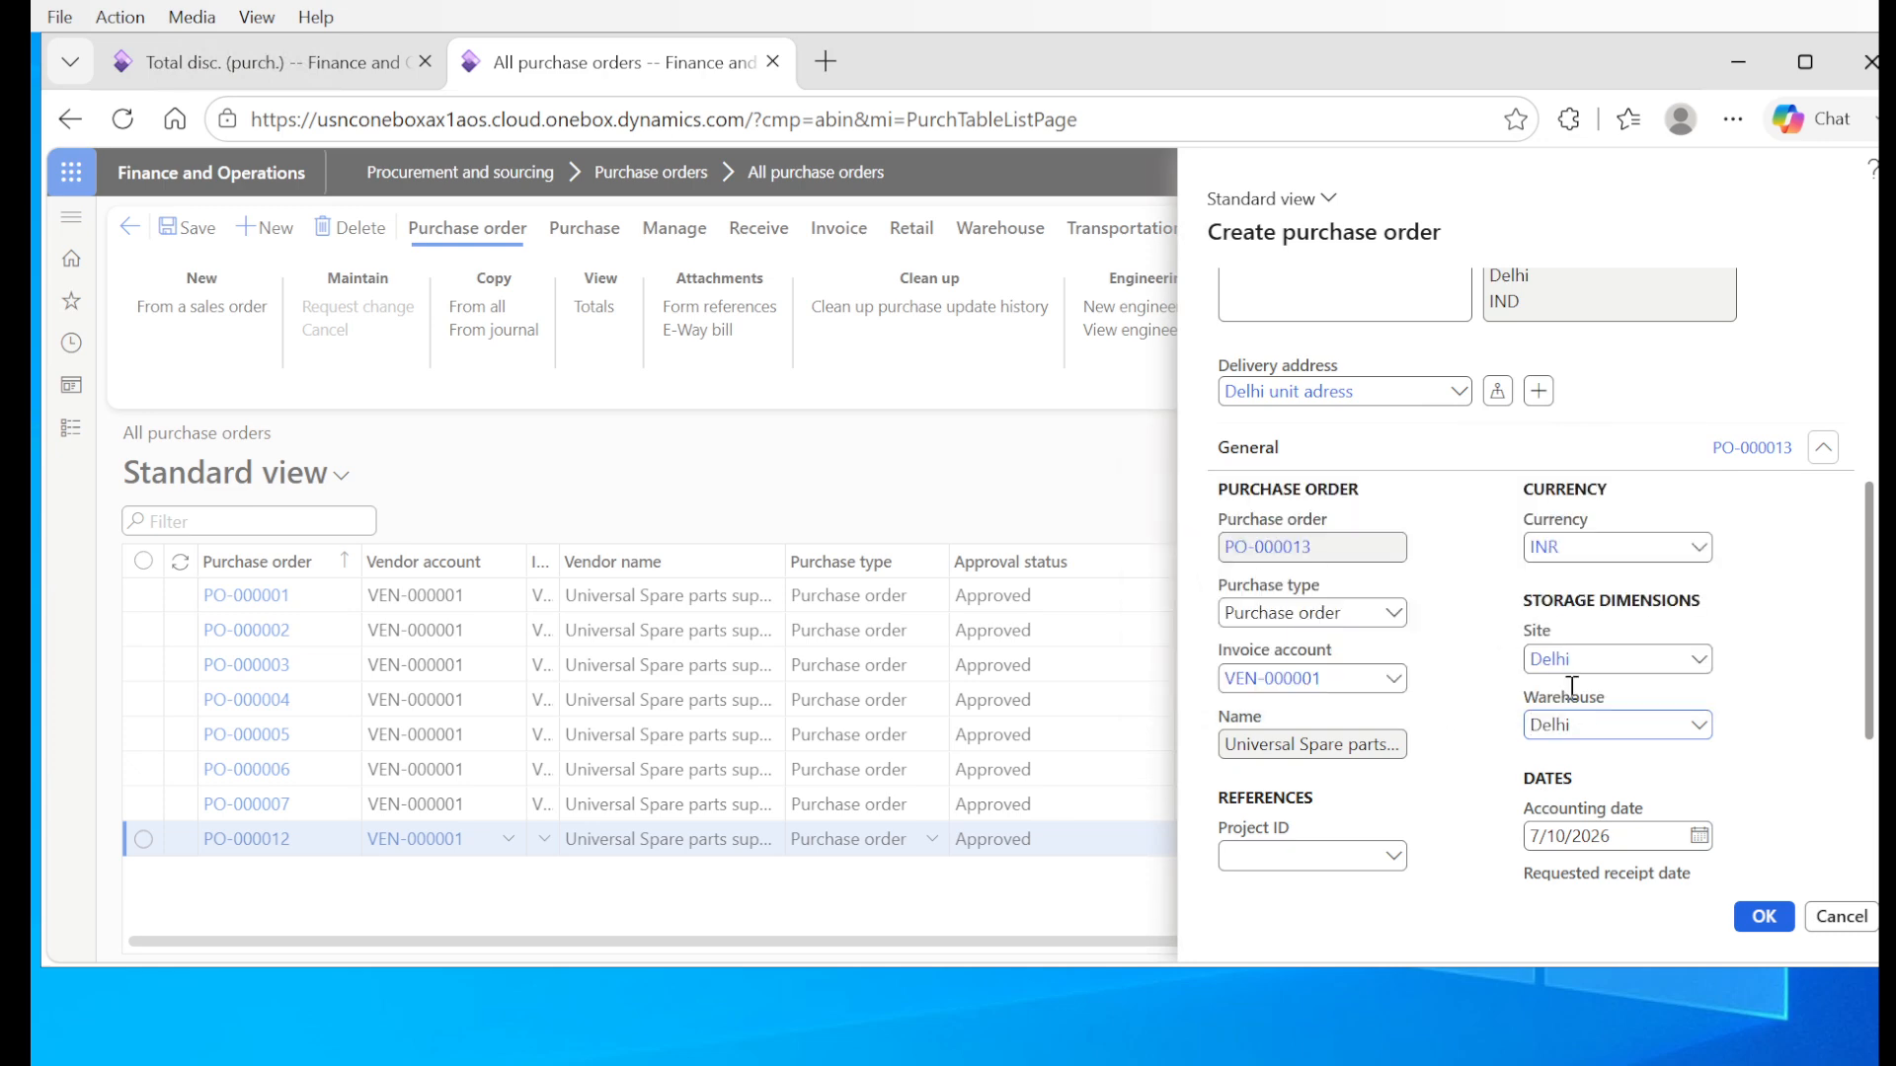
pyautogui.click(1764, 916)
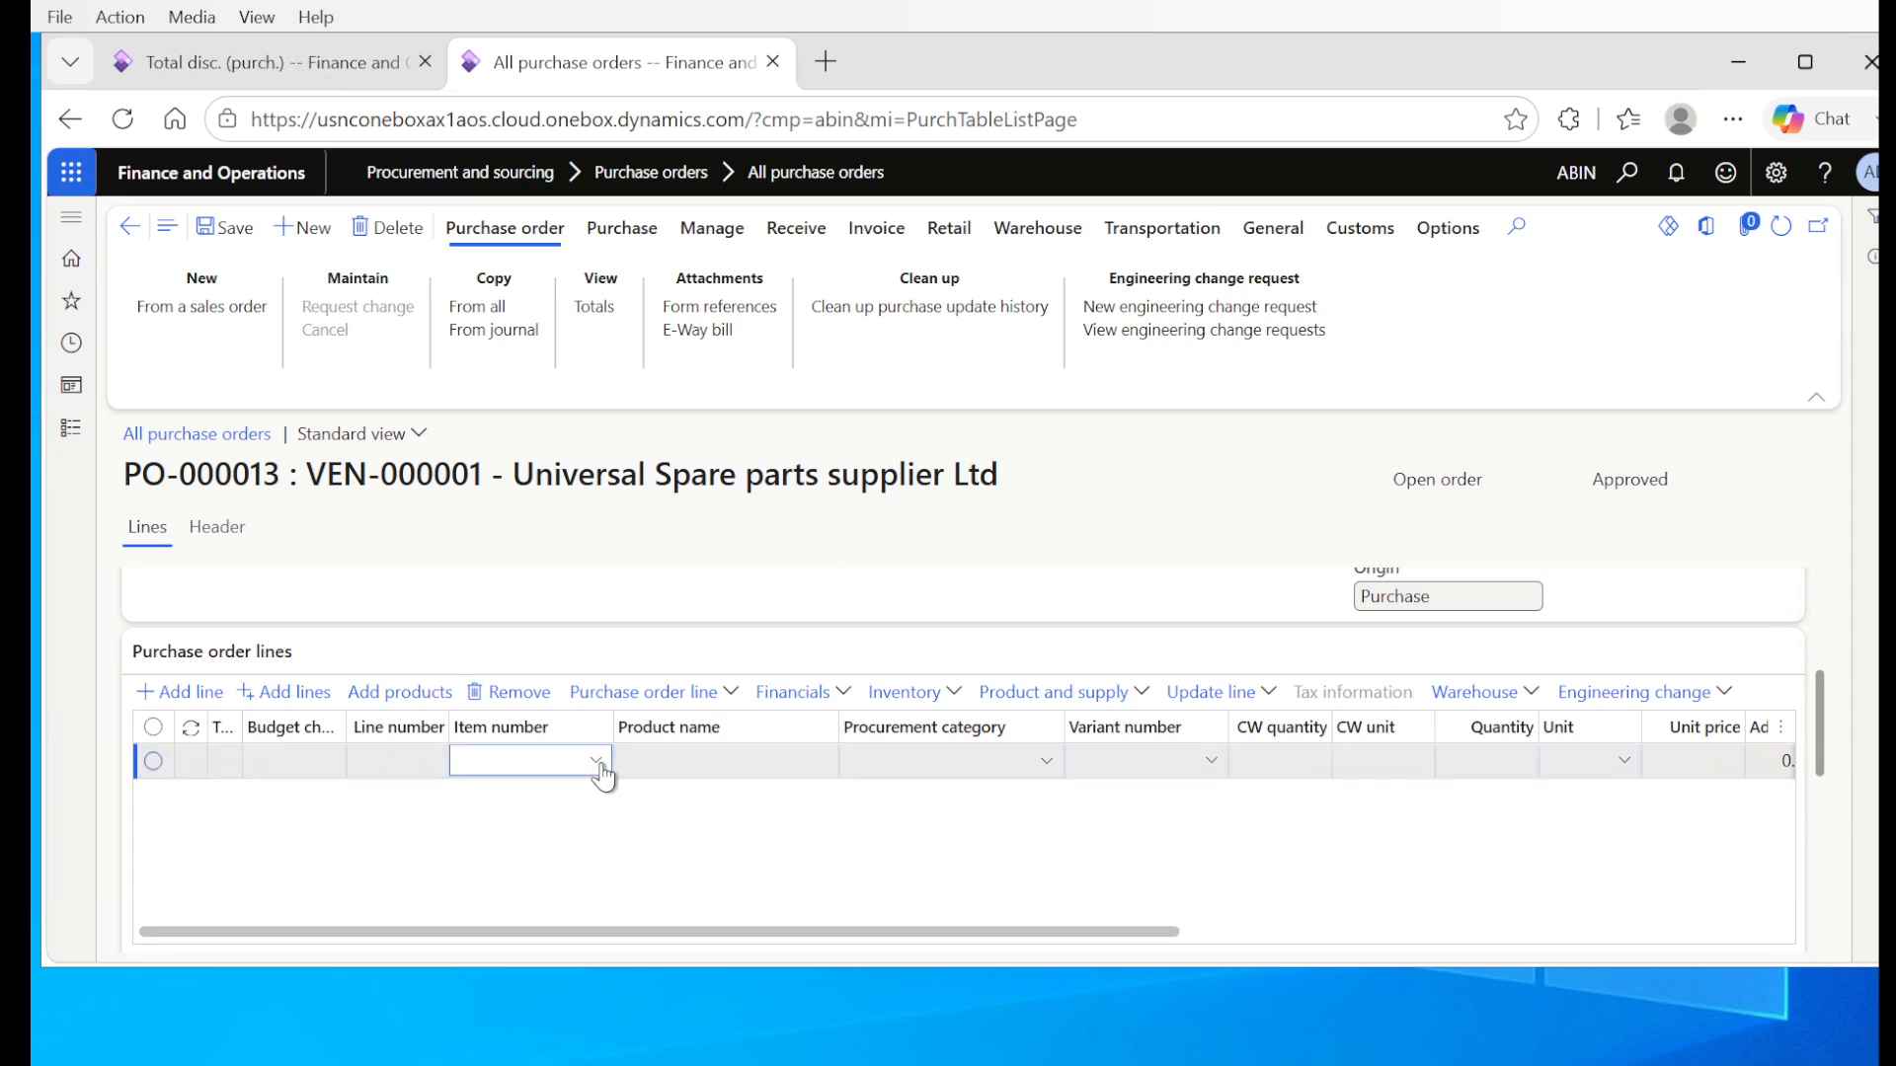
# Step: Fill the first order line with item P-000003, Engine oil, and a quantity of 15
pyautogui.click(596, 761)
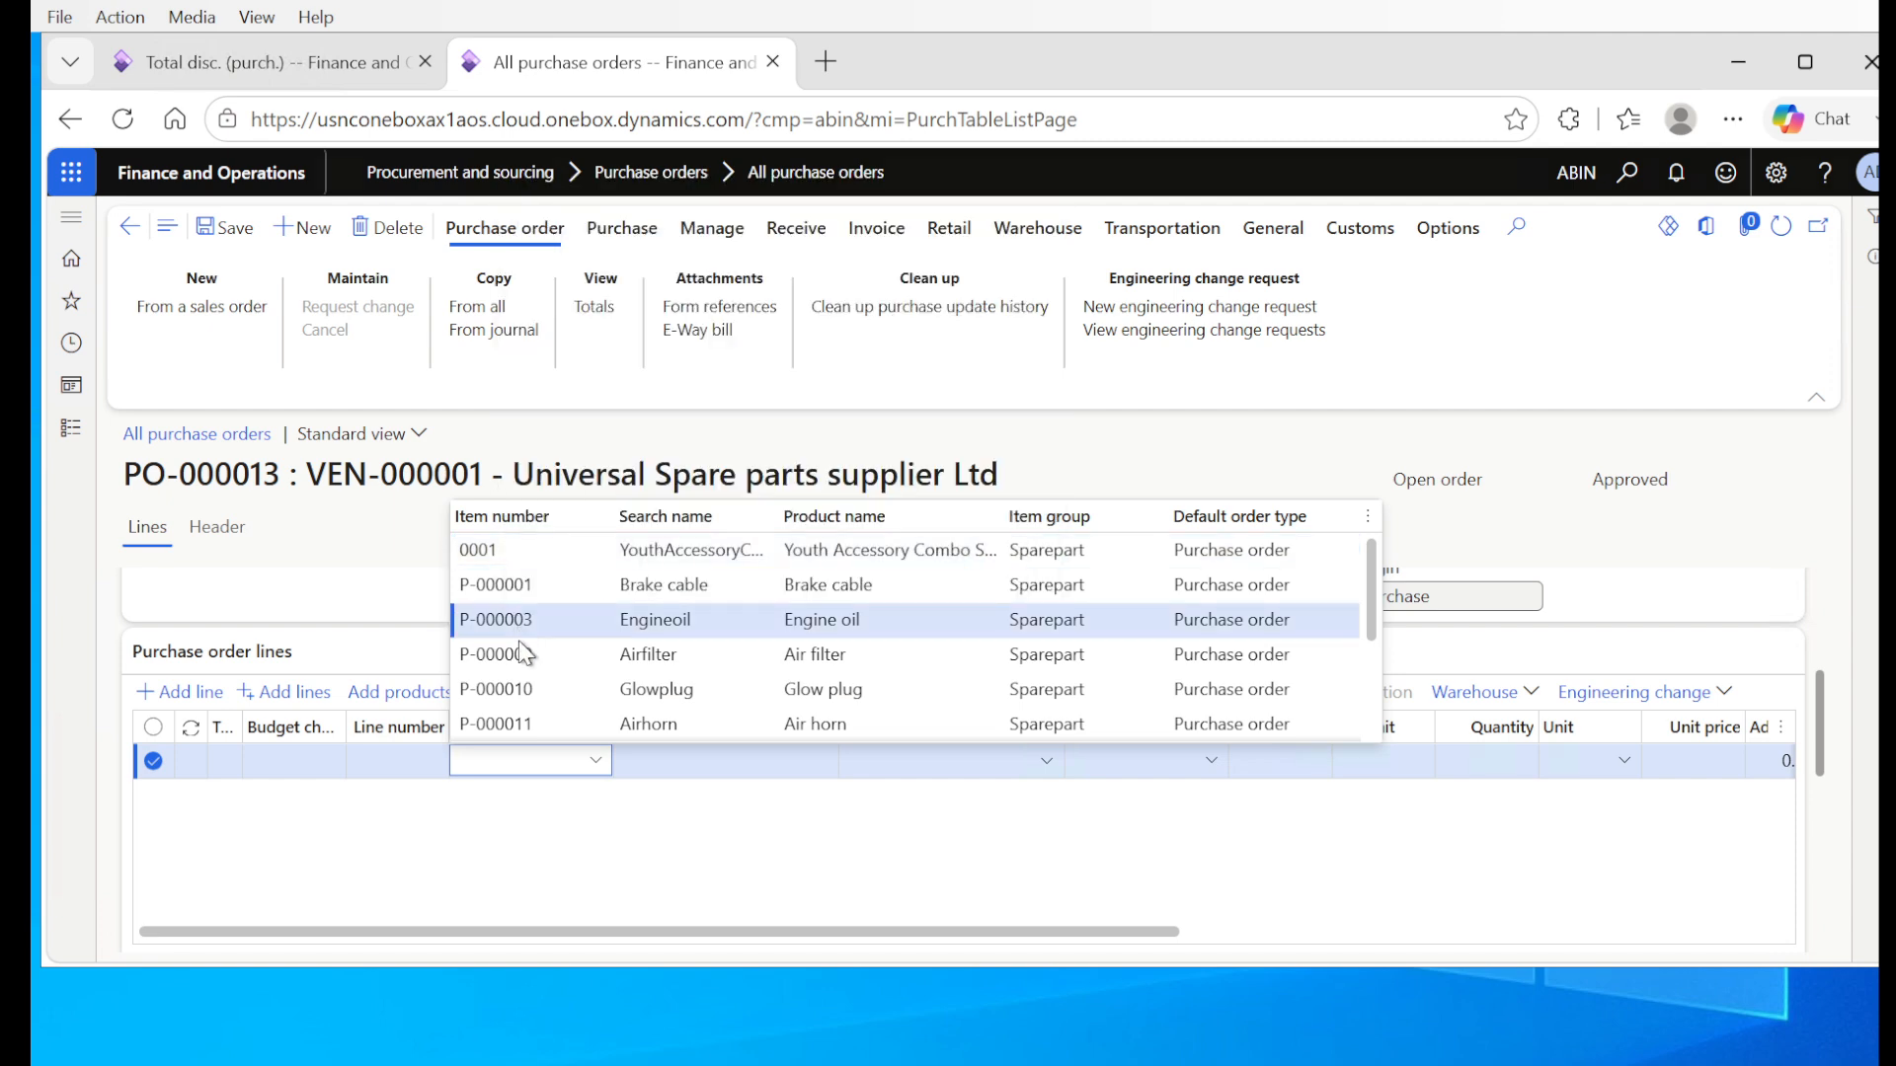
pyautogui.click(583, 847)
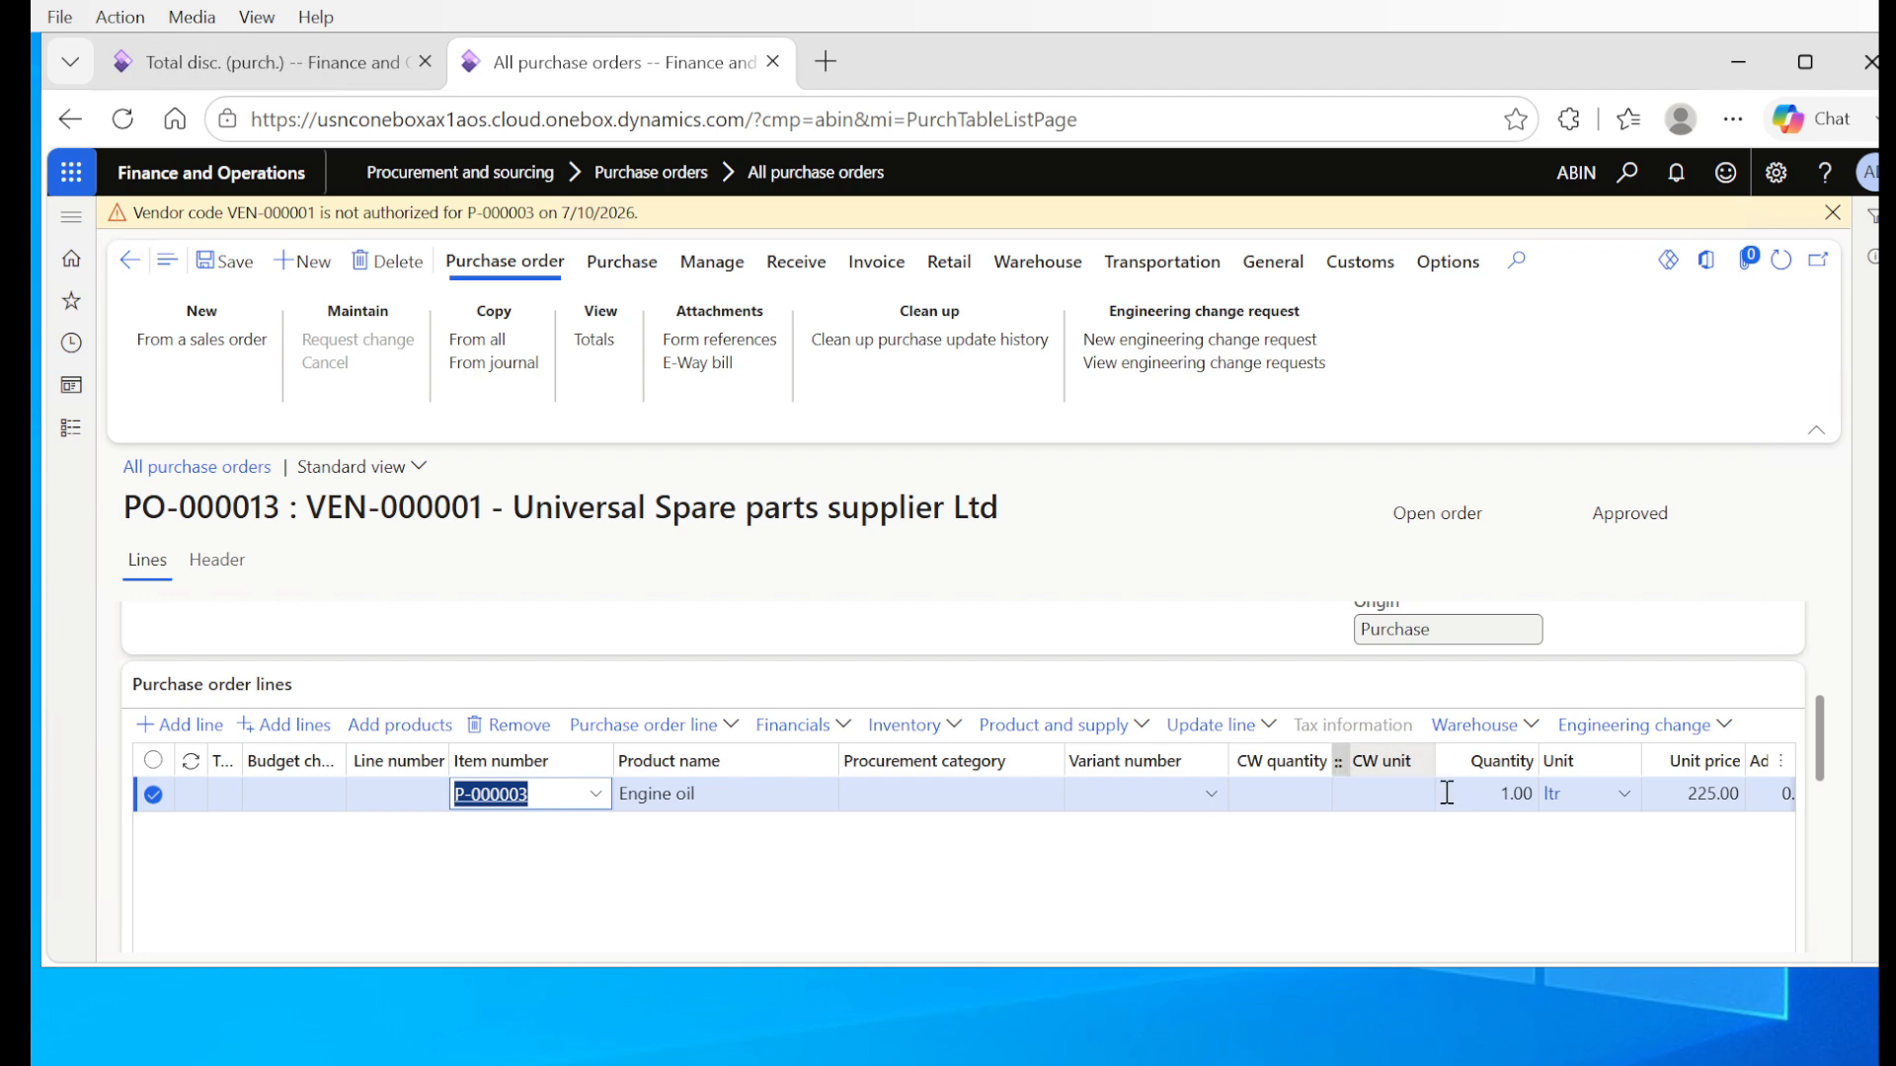
pyautogui.click(1478, 796)
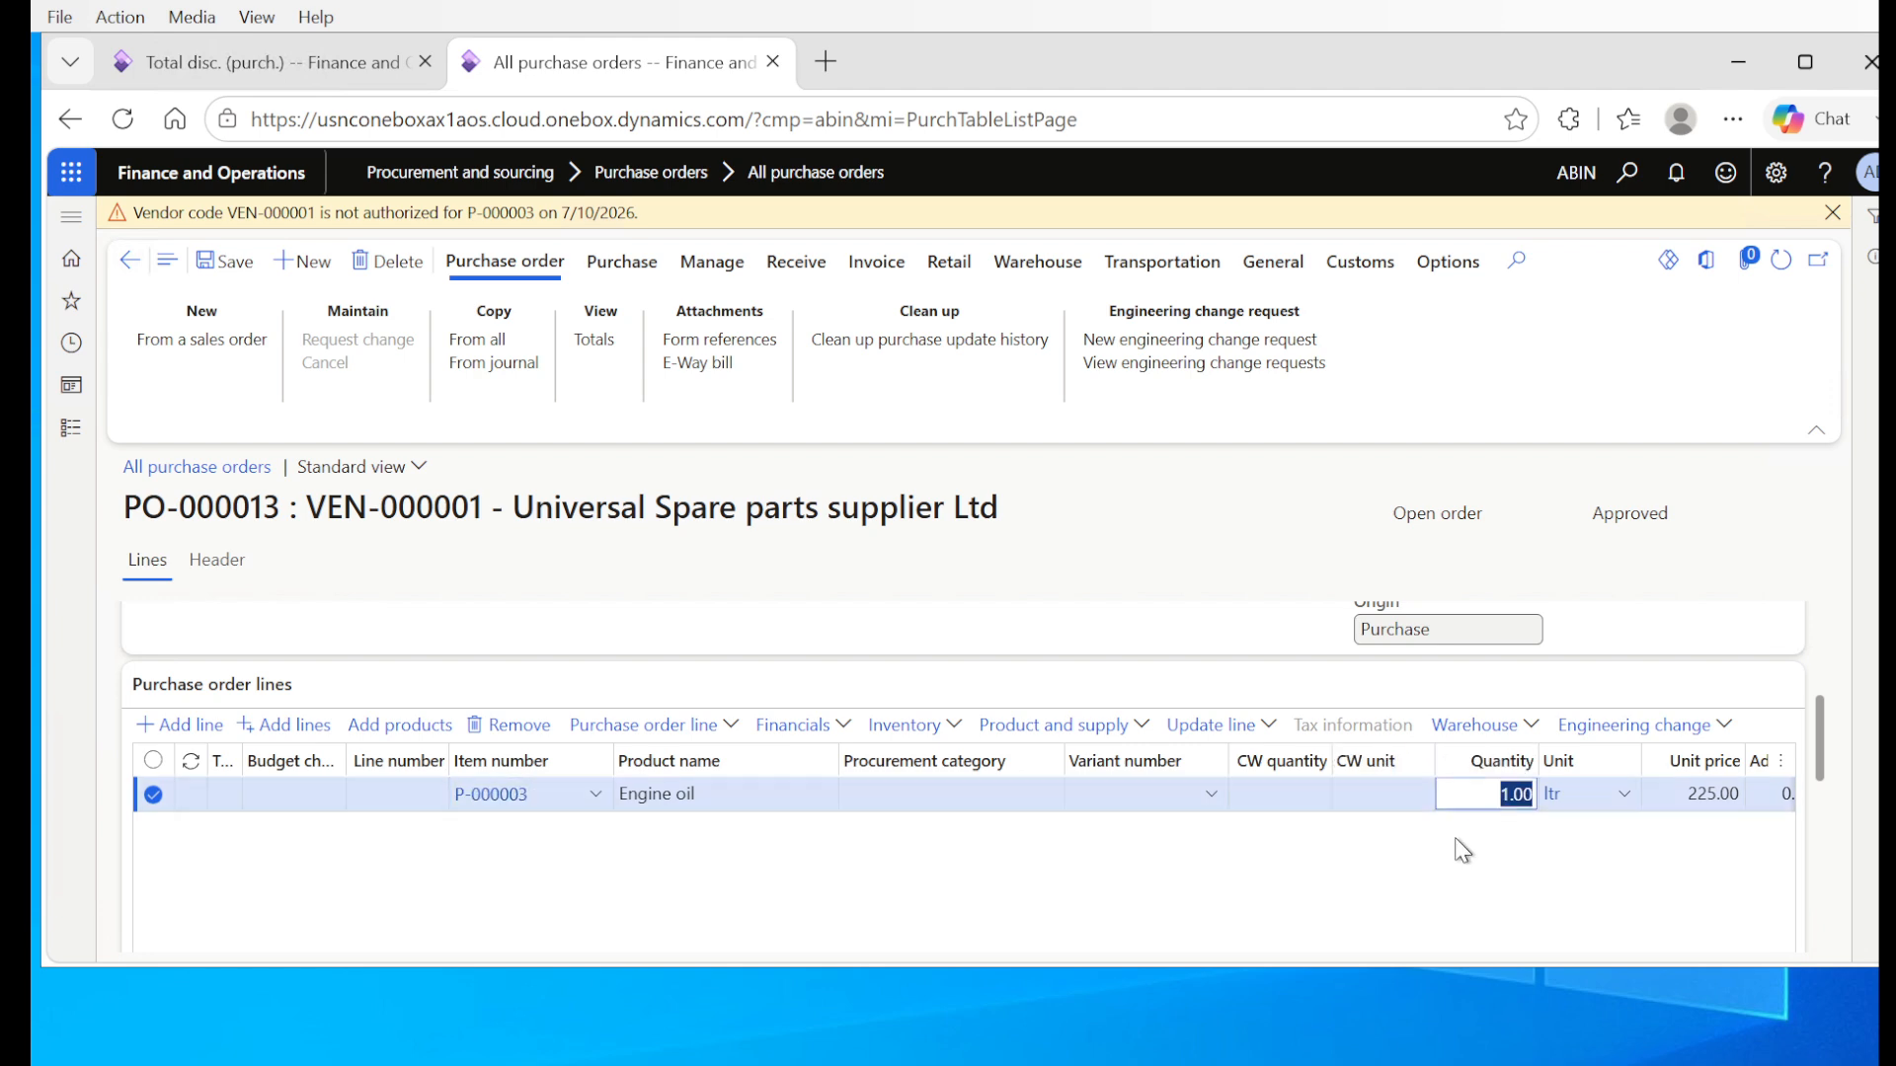
pyautogui.write('15')
pyautogui.click(1458, 831)
pyautogui.press('Tab')
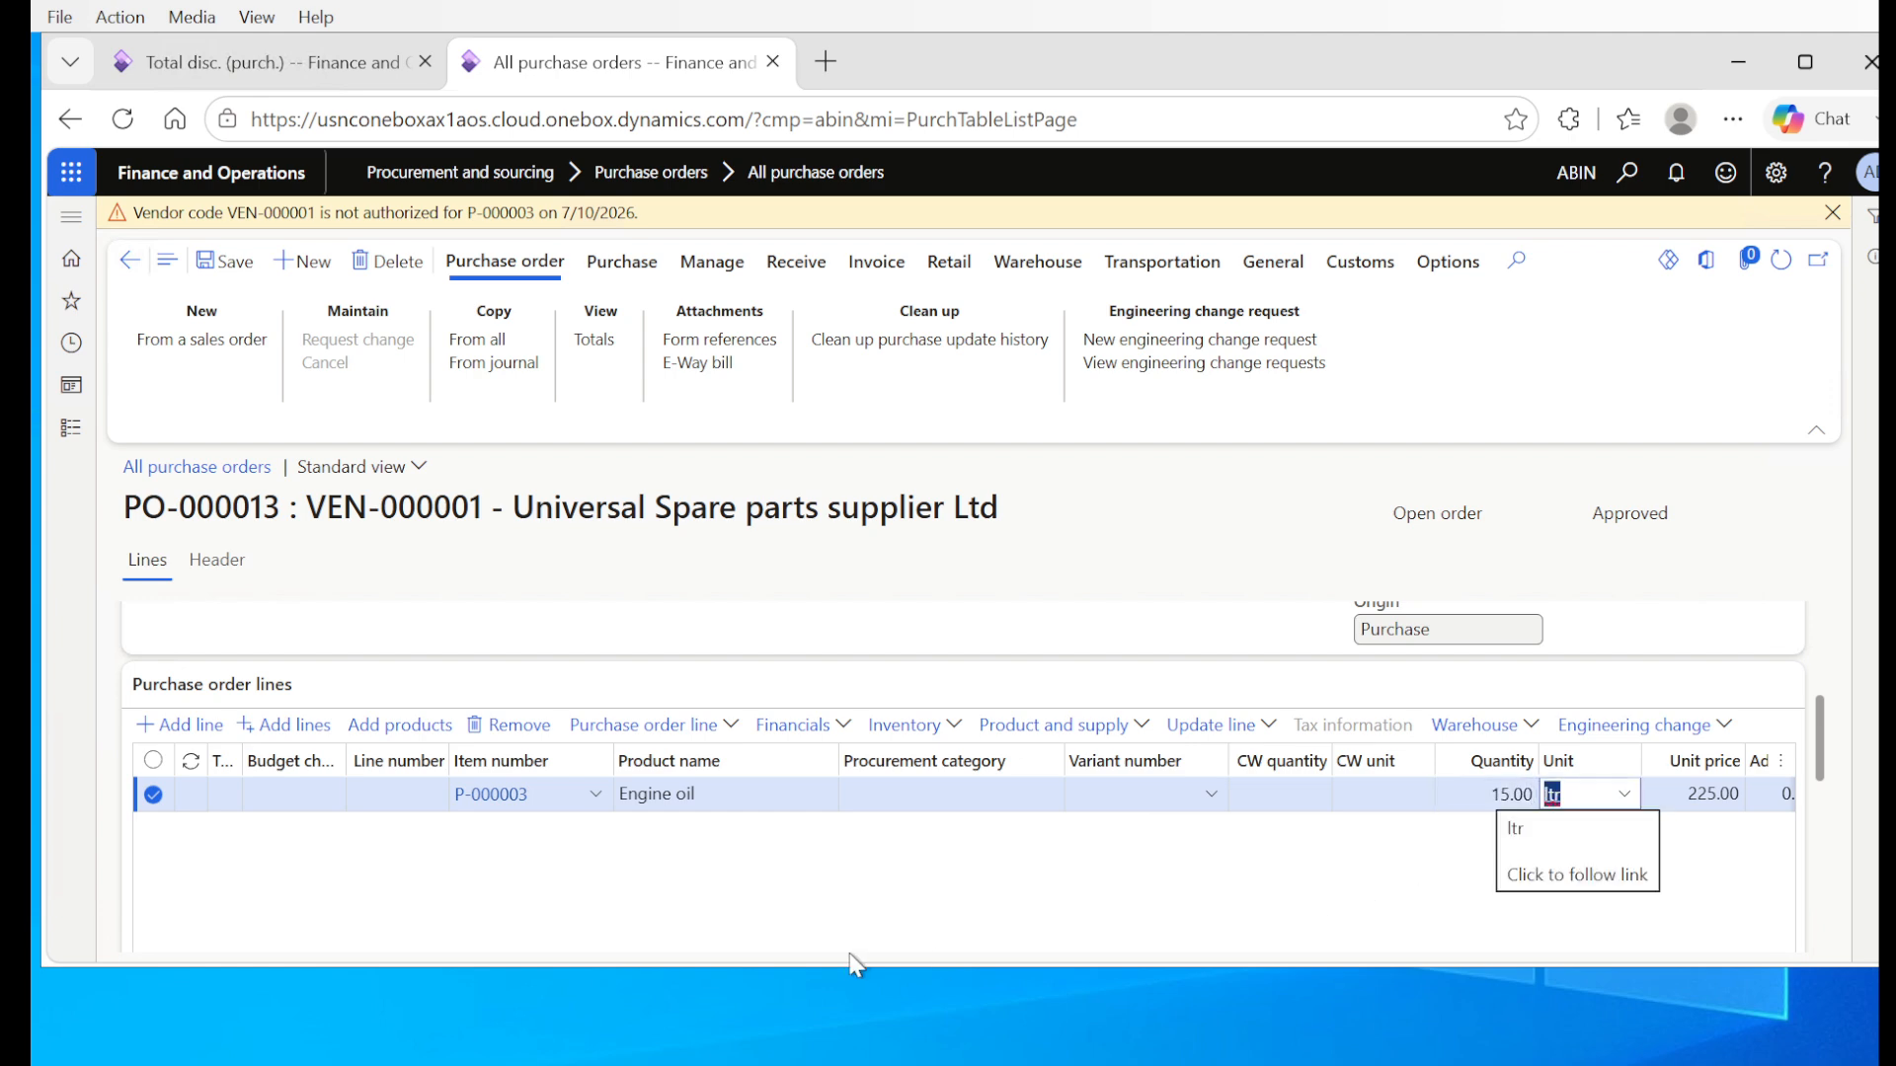
# Step: Add a second order line for item P-000011, Air horn
pyautogui.moveTo(1819, 748); pyautogui.dragTo(1826, 789)
pyautogui.moveTo(1092, 825); pyautogui.dragTo(1273, 822)
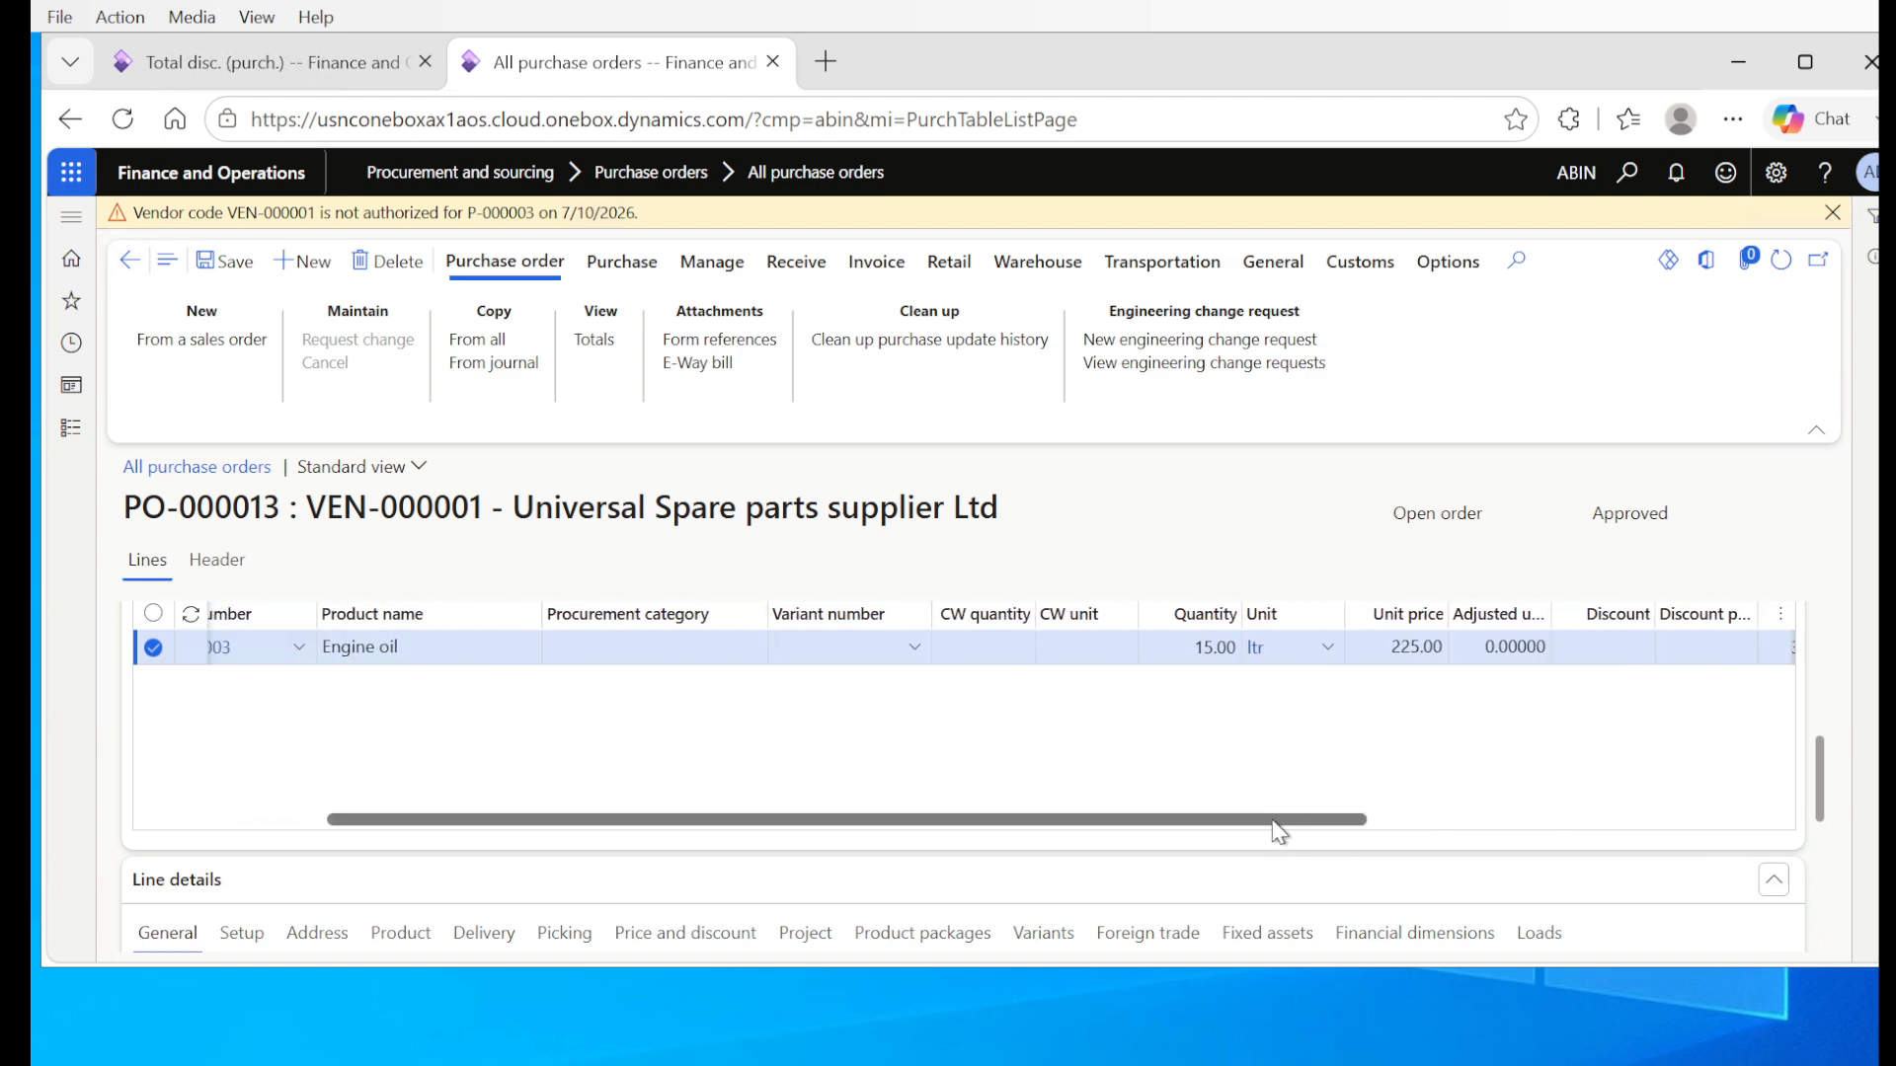
pyautogui.moveTo(346, 827); pyautogui.dragTo(44, 821)
pyautogui.click(494, 660)
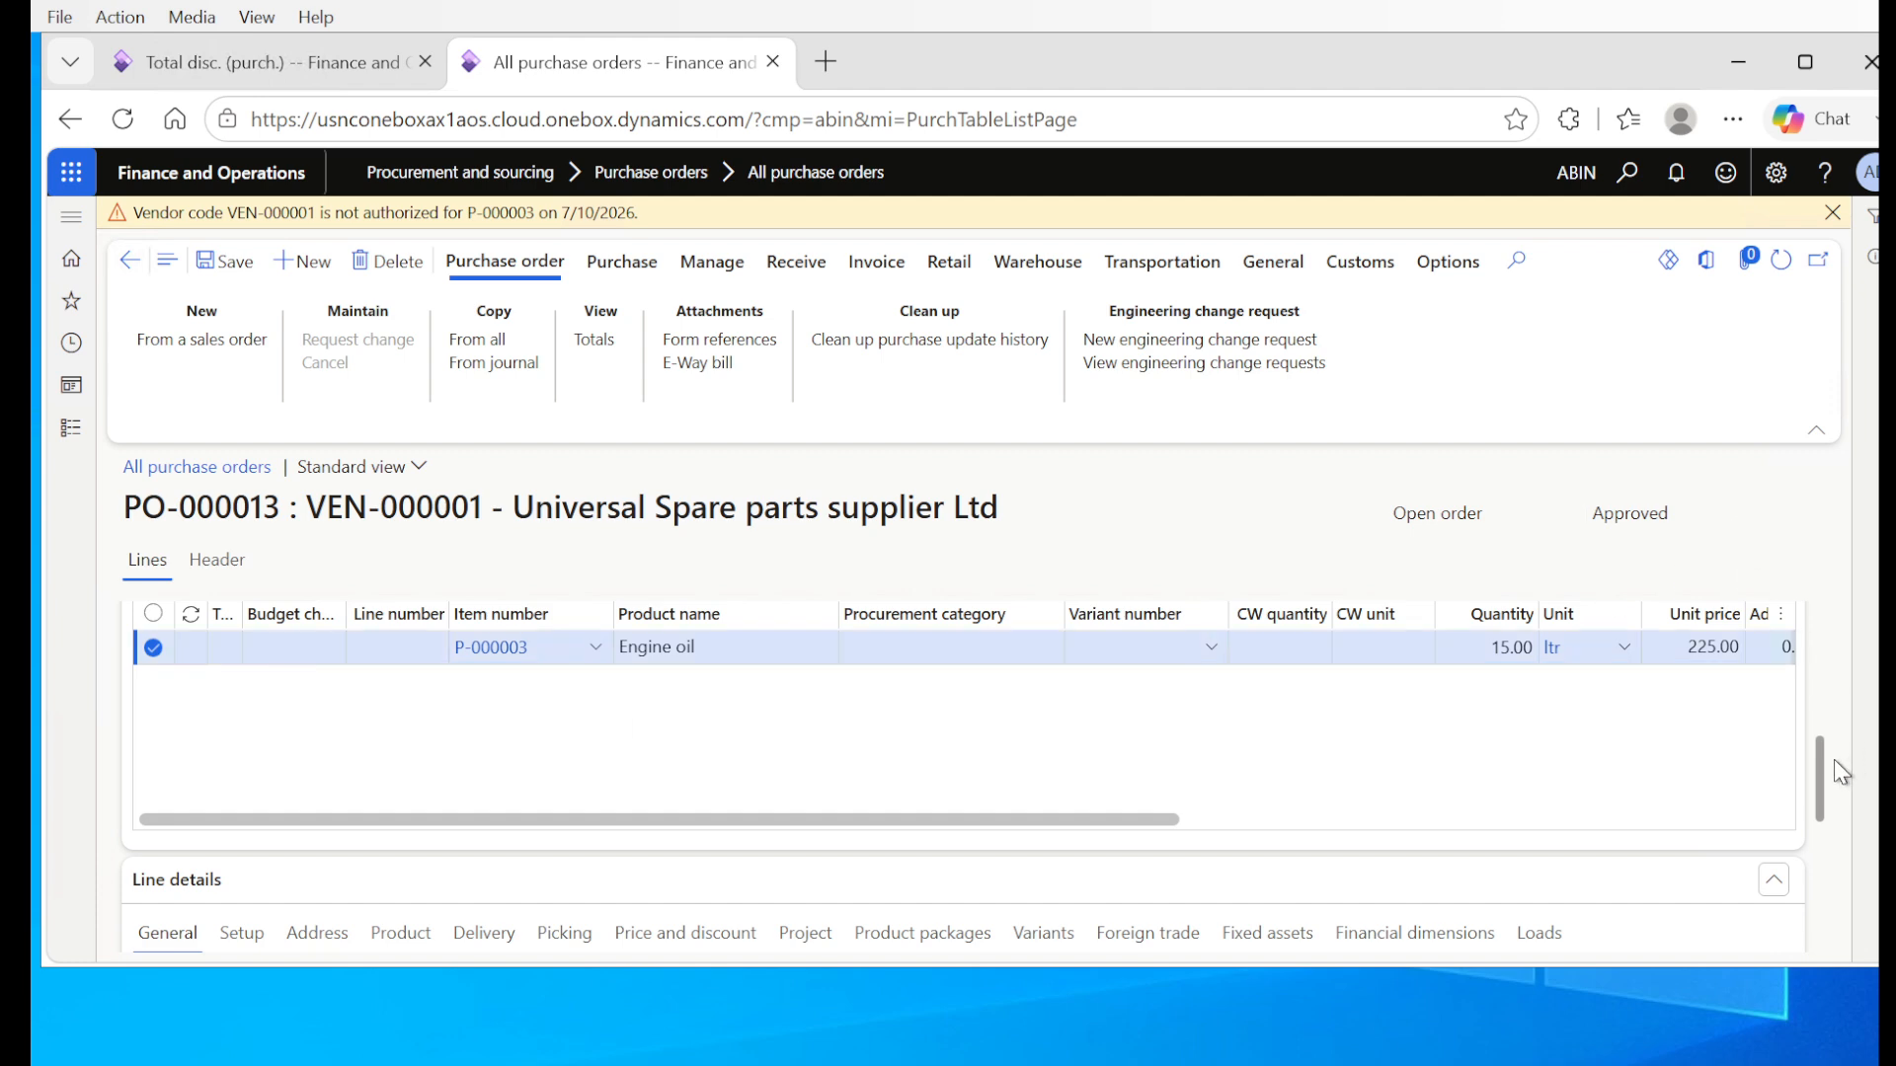
pyautogui.scroll(1, 1825, 756)
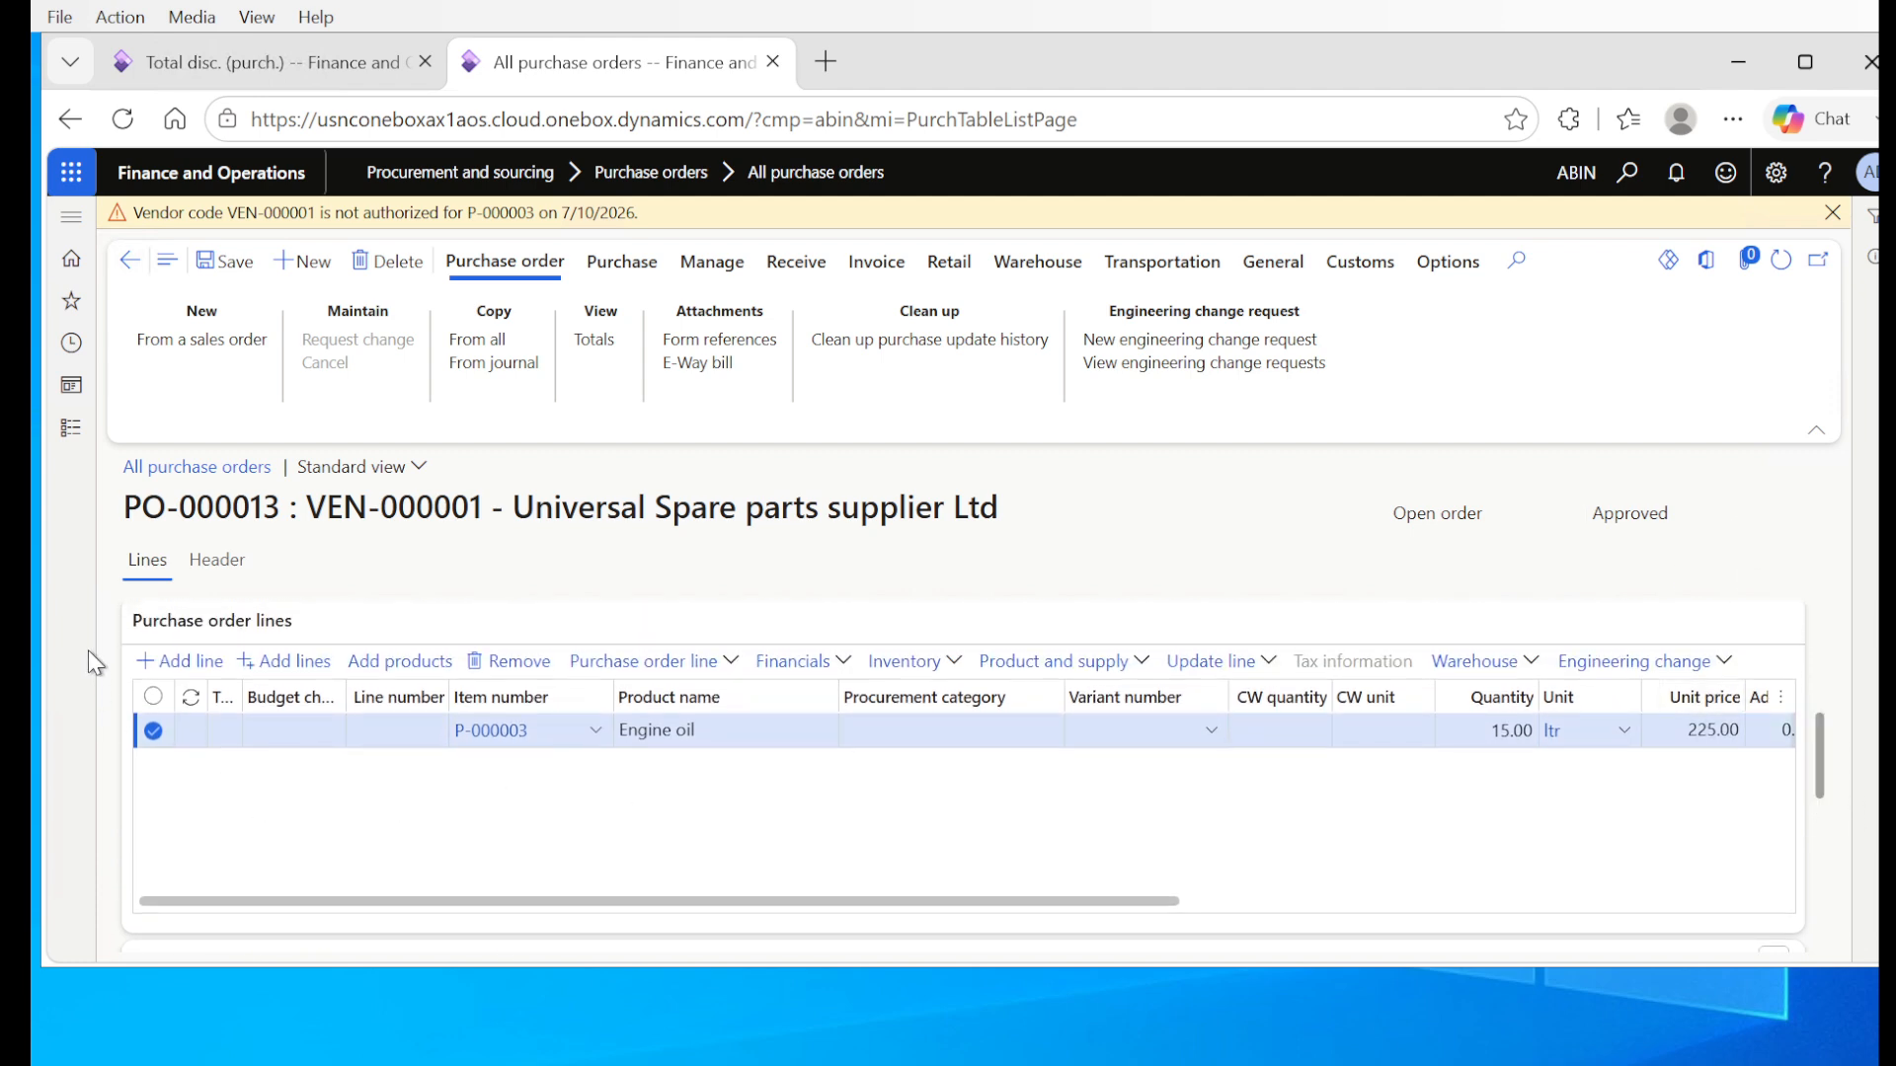
pyautogui.click(148, 662)
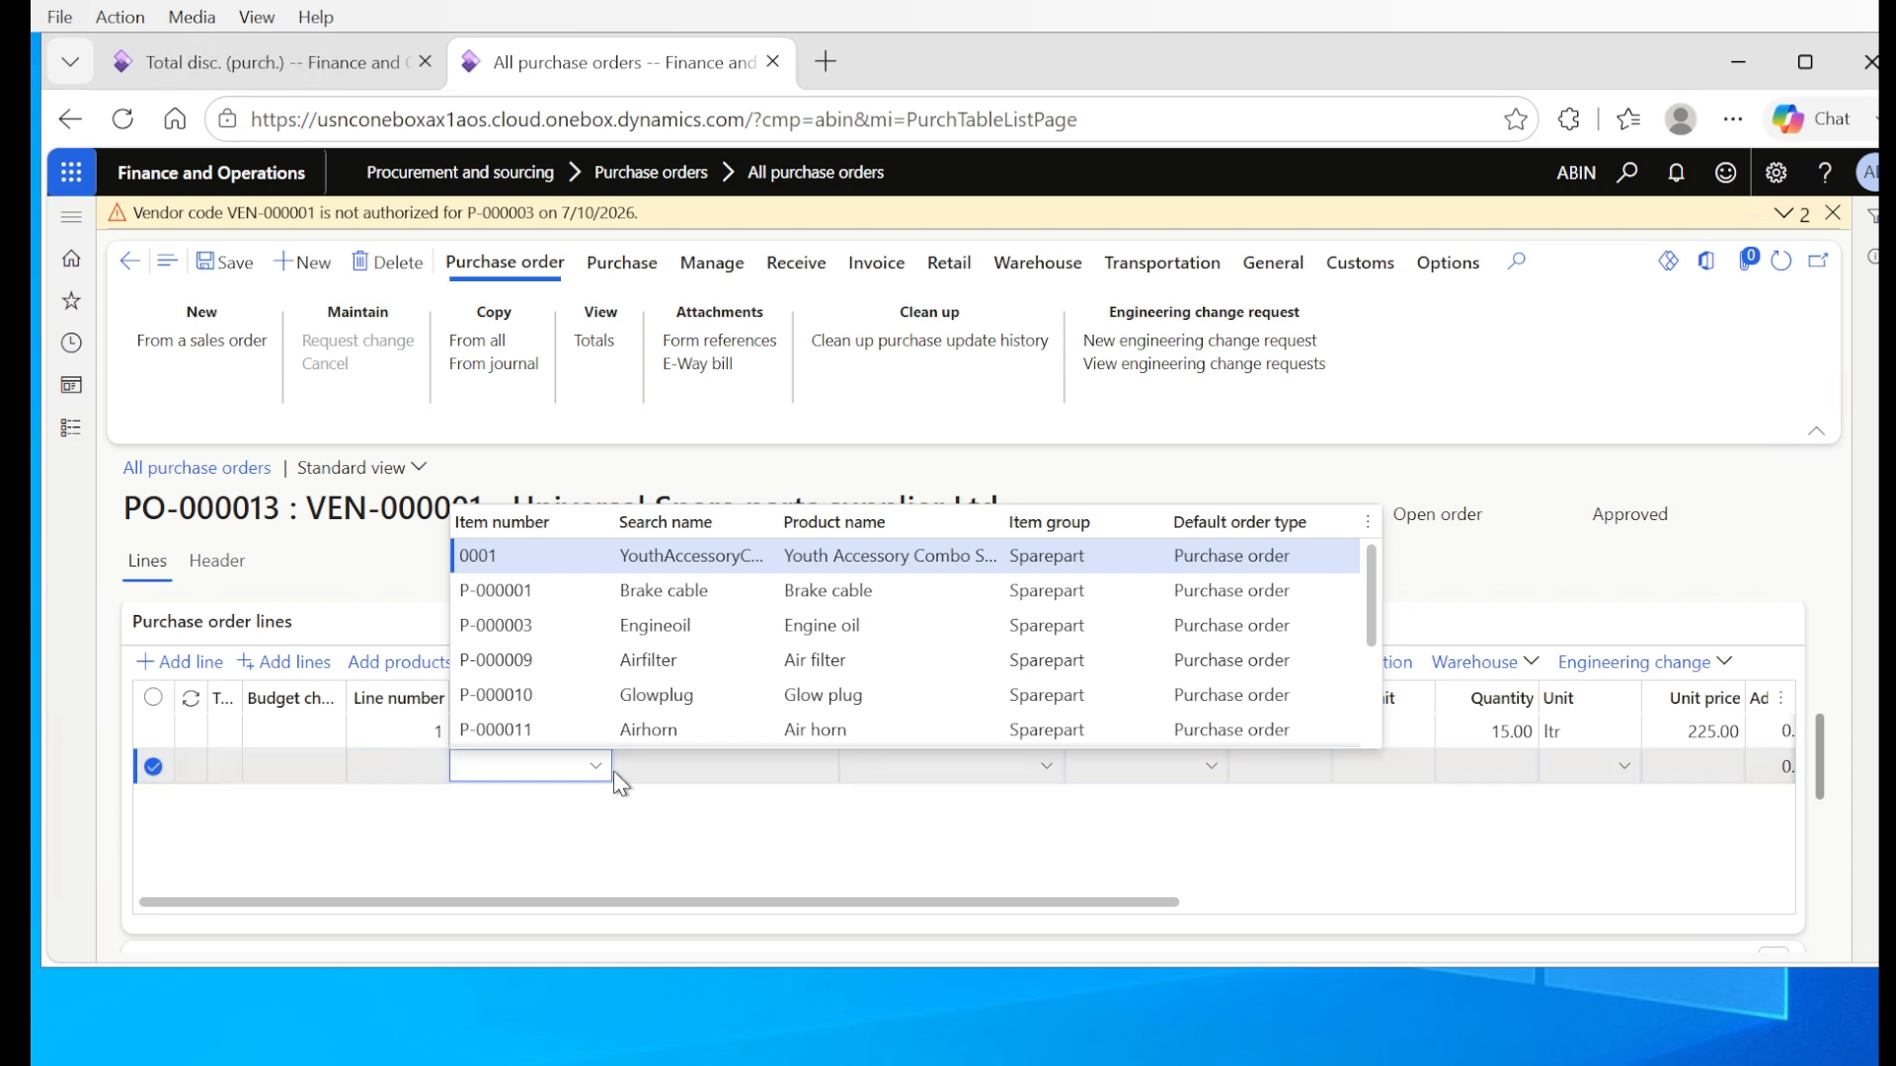
pyautogui.click(504, 731)
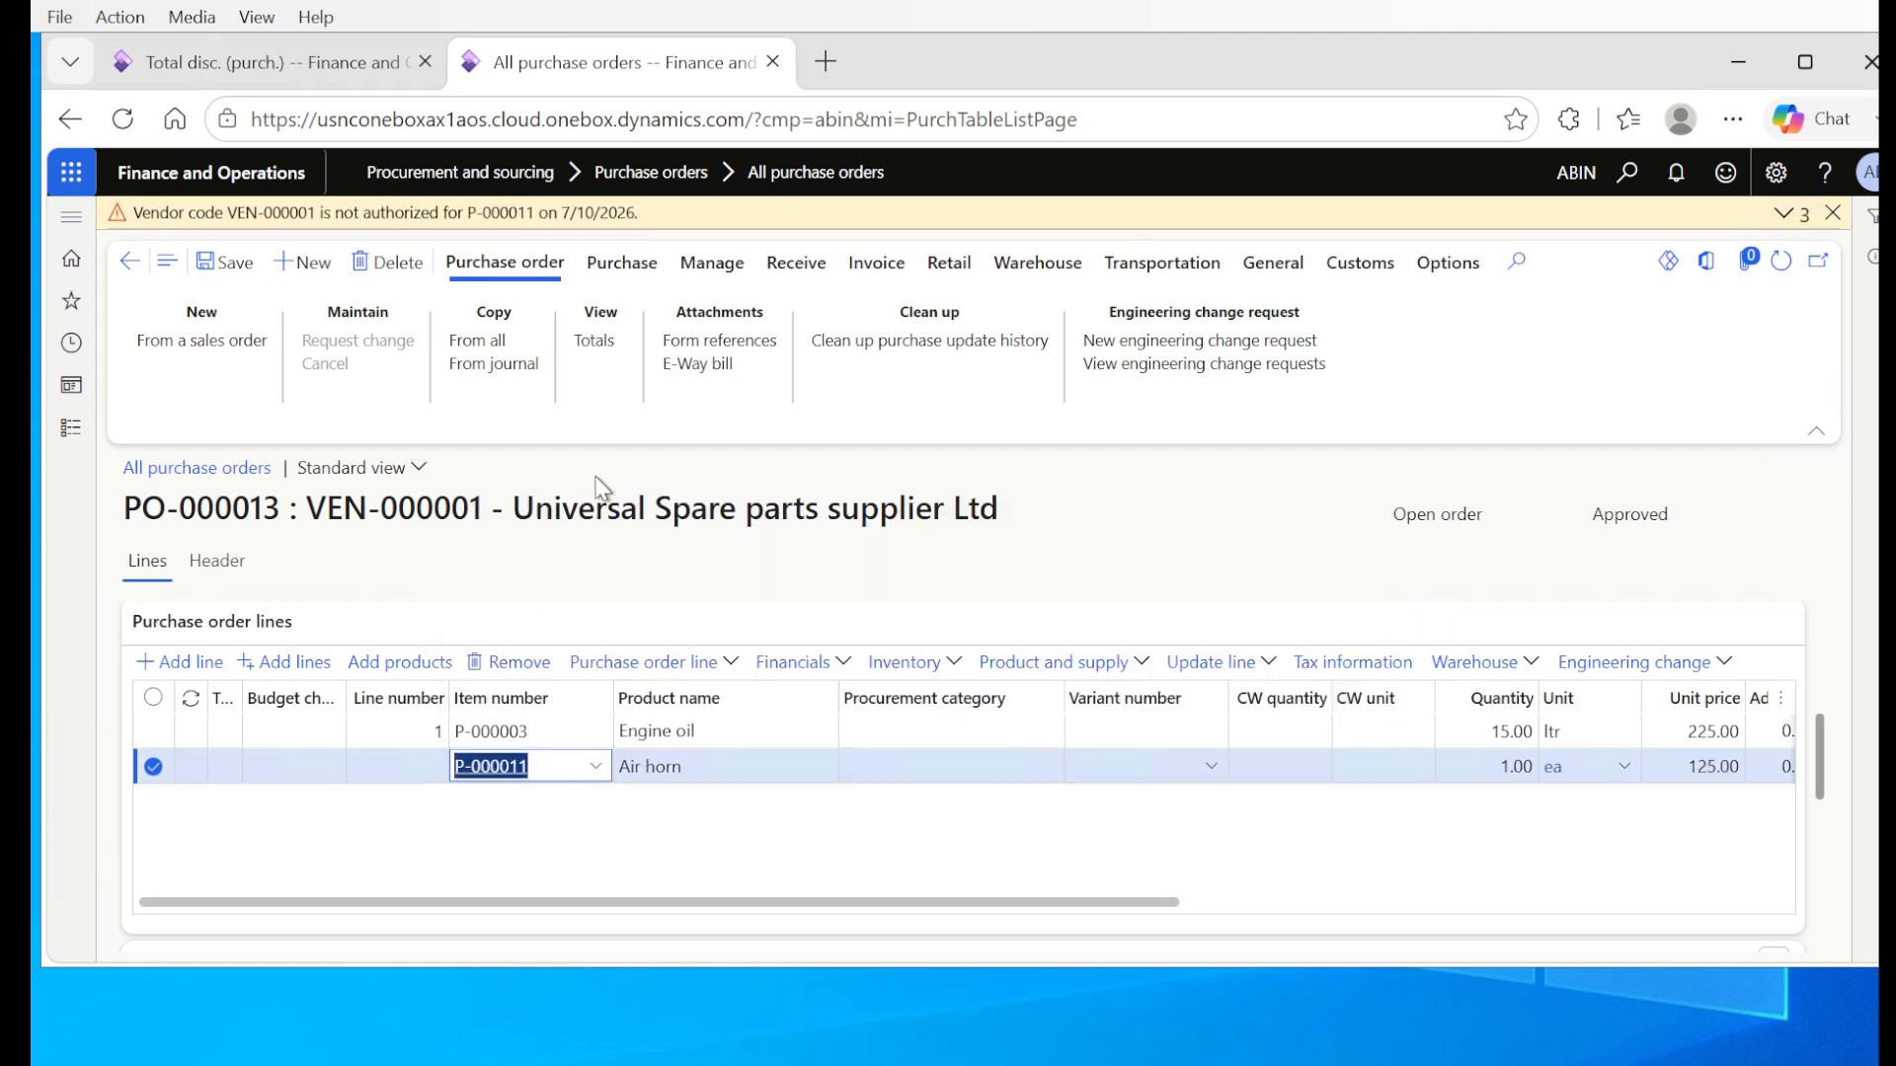
pyautogui.click(687, 824)
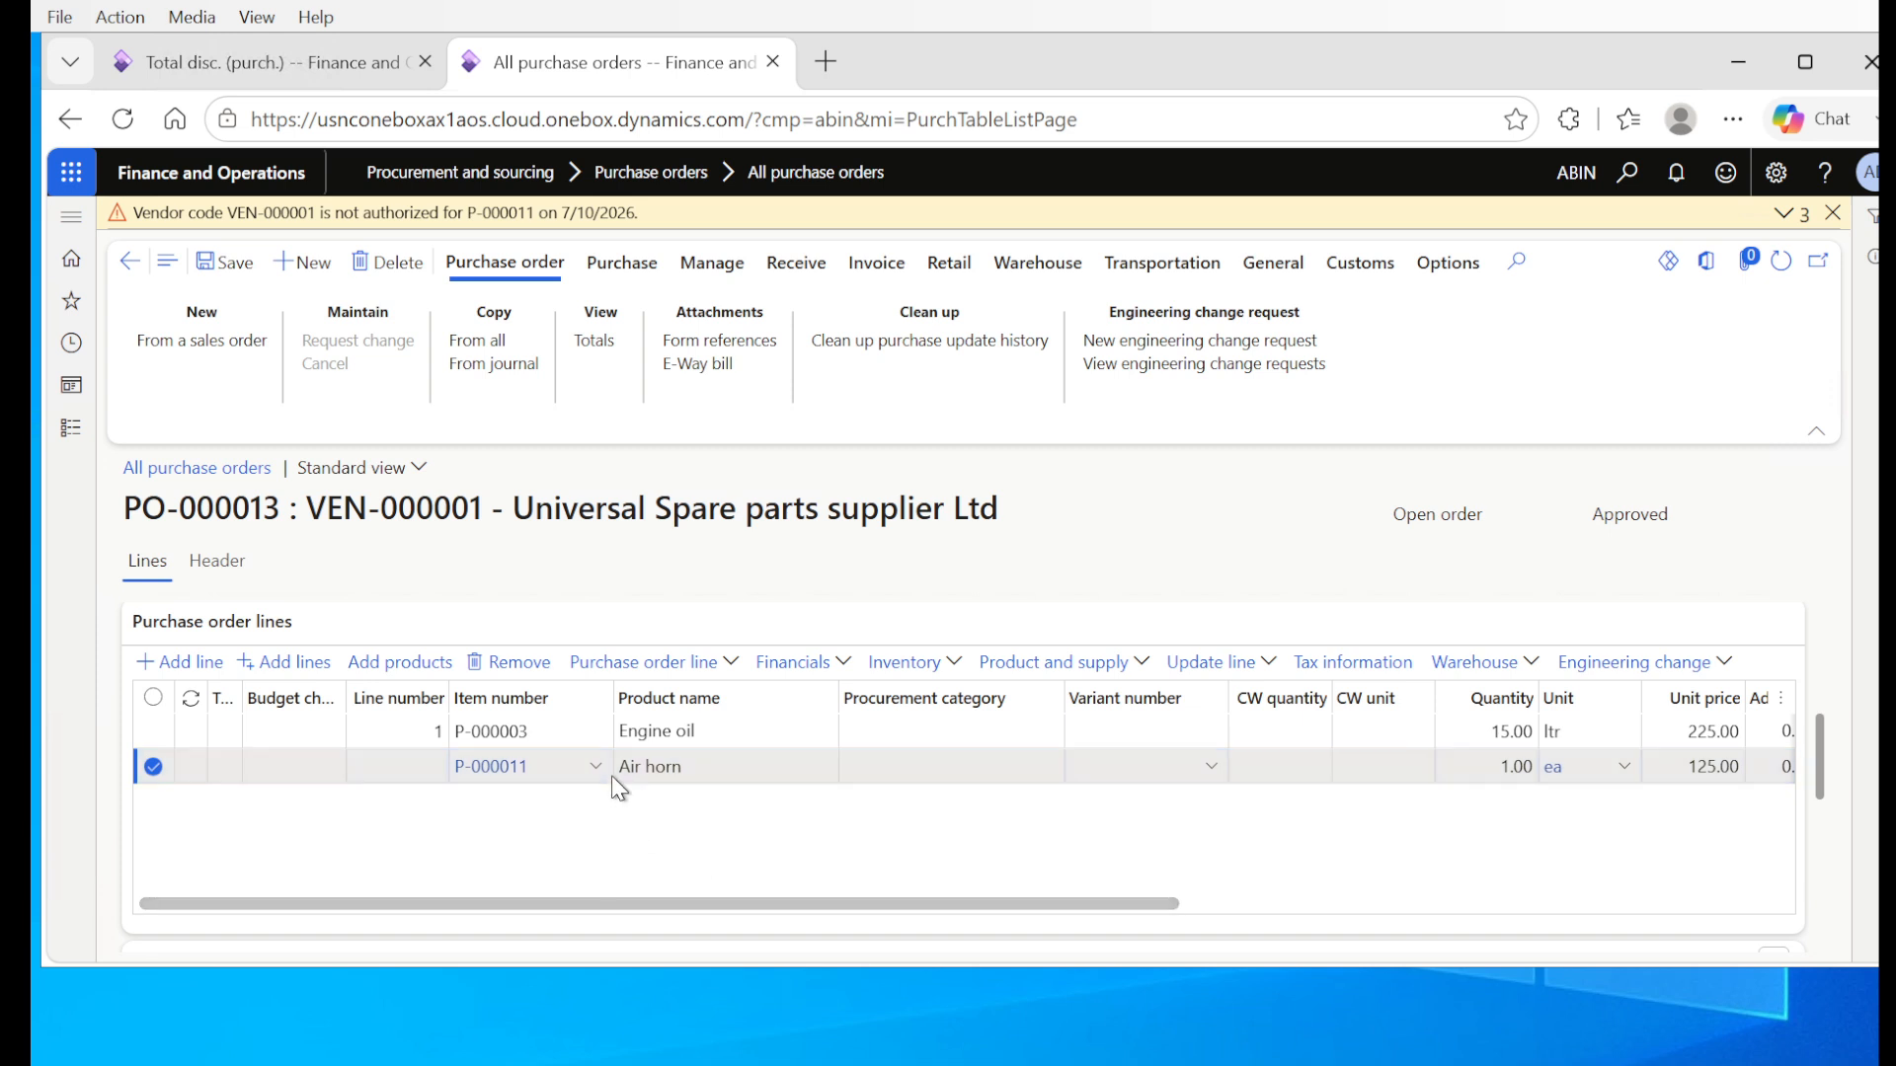
# Step: Set the Air horn line's quantity to 10 and save the purchase order
pyautogui.moveTo(869, 907); pyautogui.dragTo(1262, 851)
pyautogui.click(842, 769)
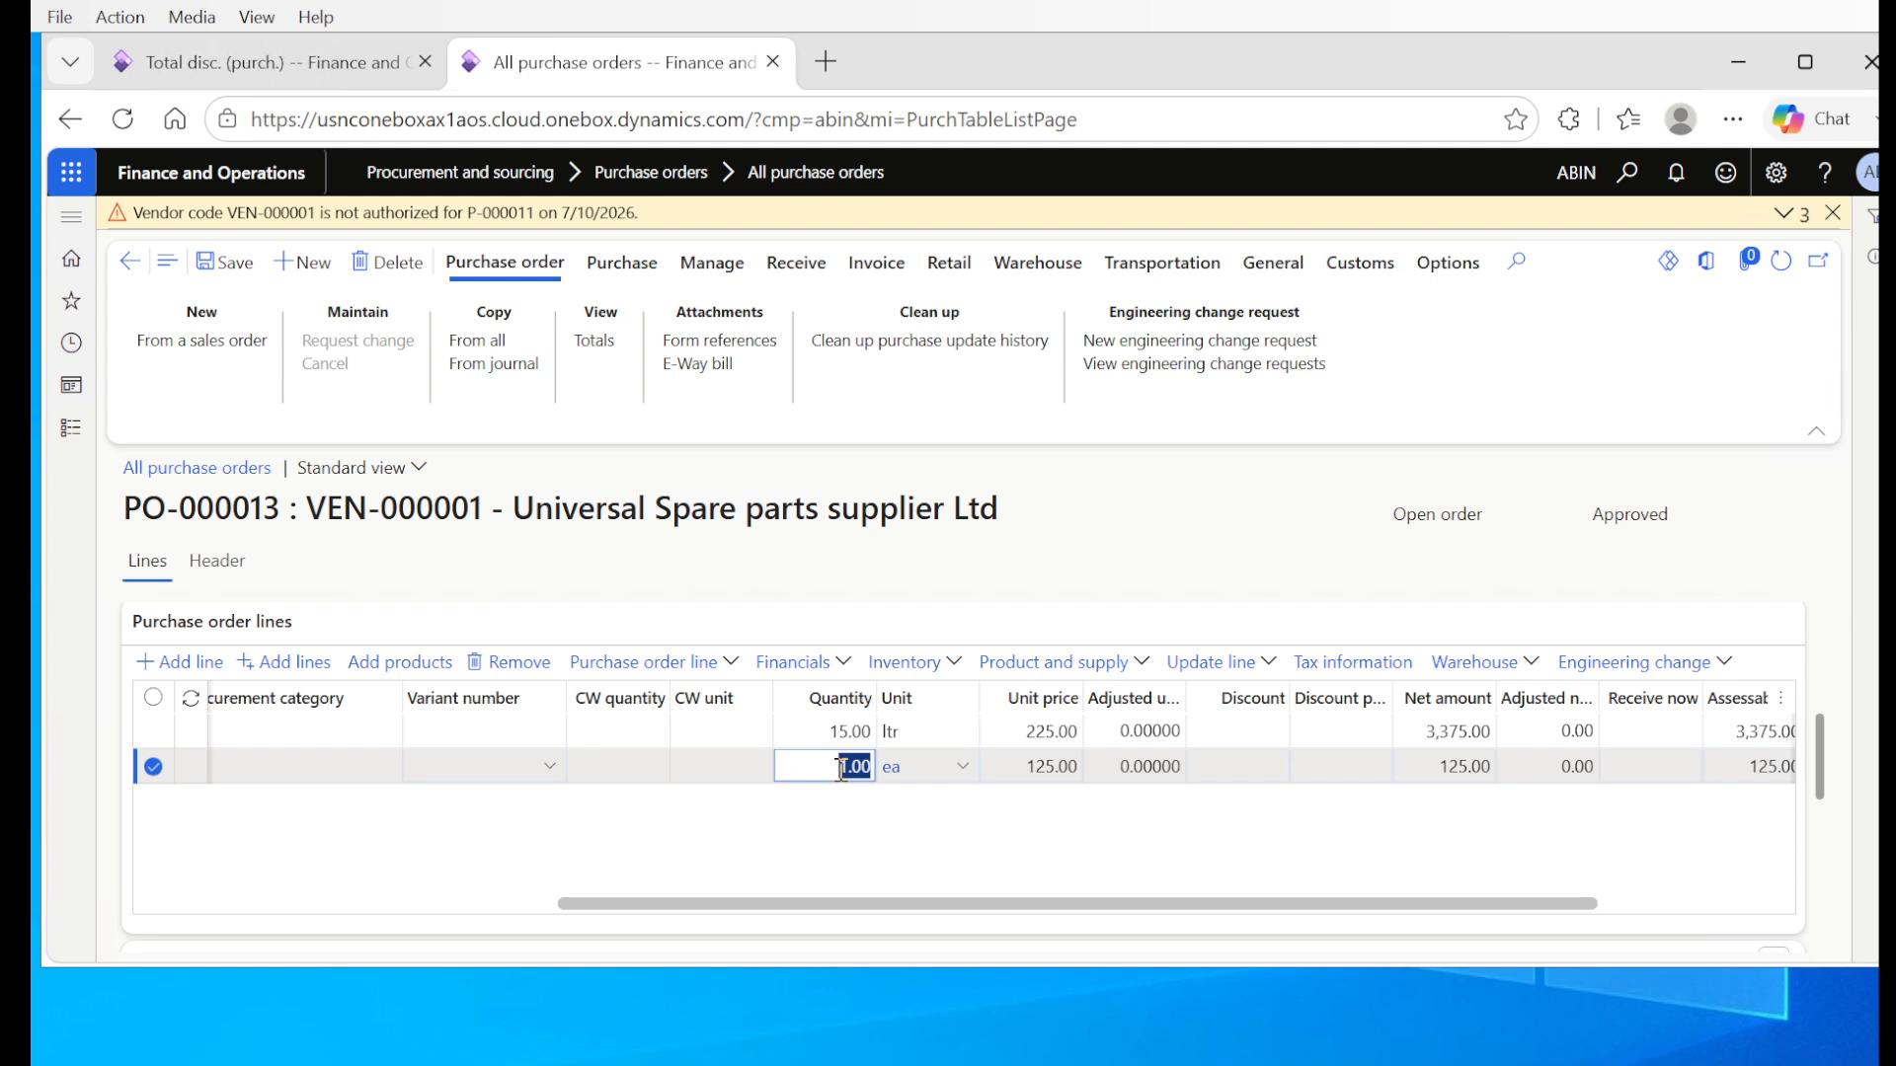
pyautogui.write('10')
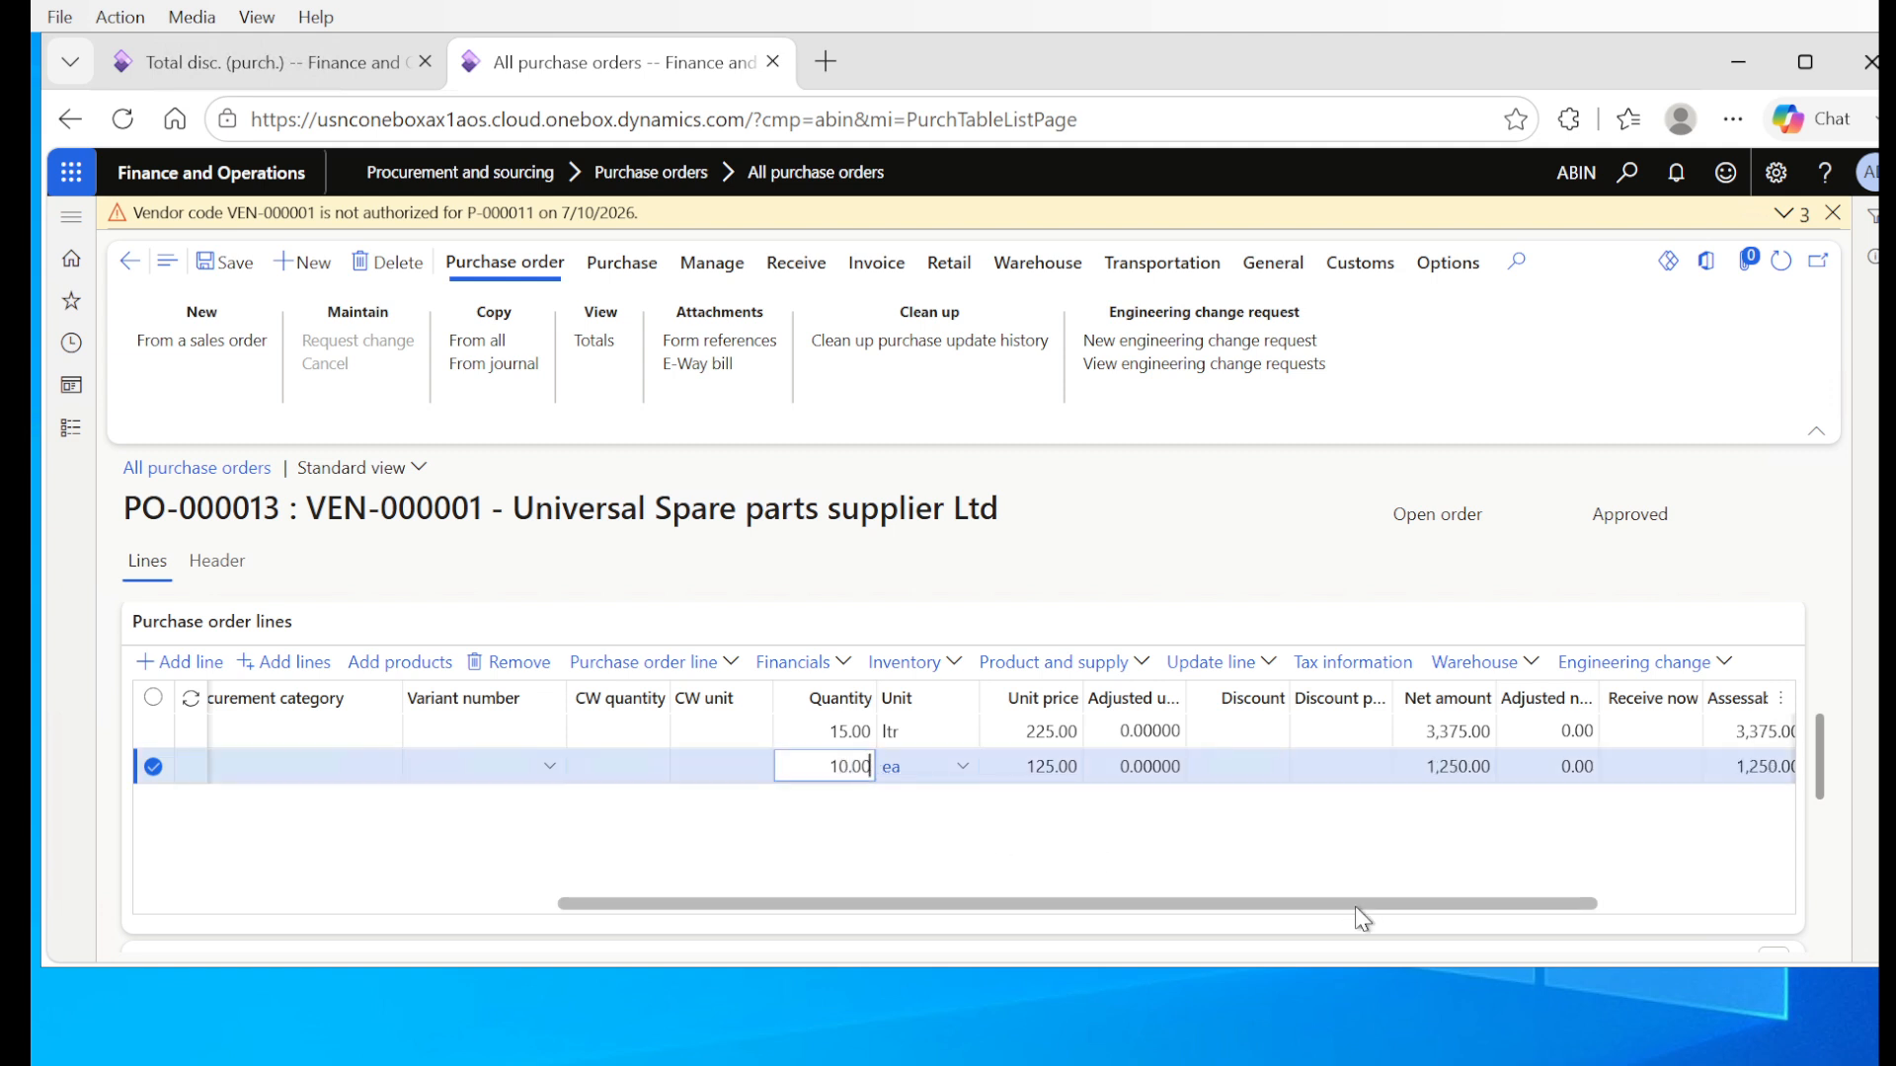
pyautogui.moveTo(1379, 904); pyautogui.dragTo(1510, 927)
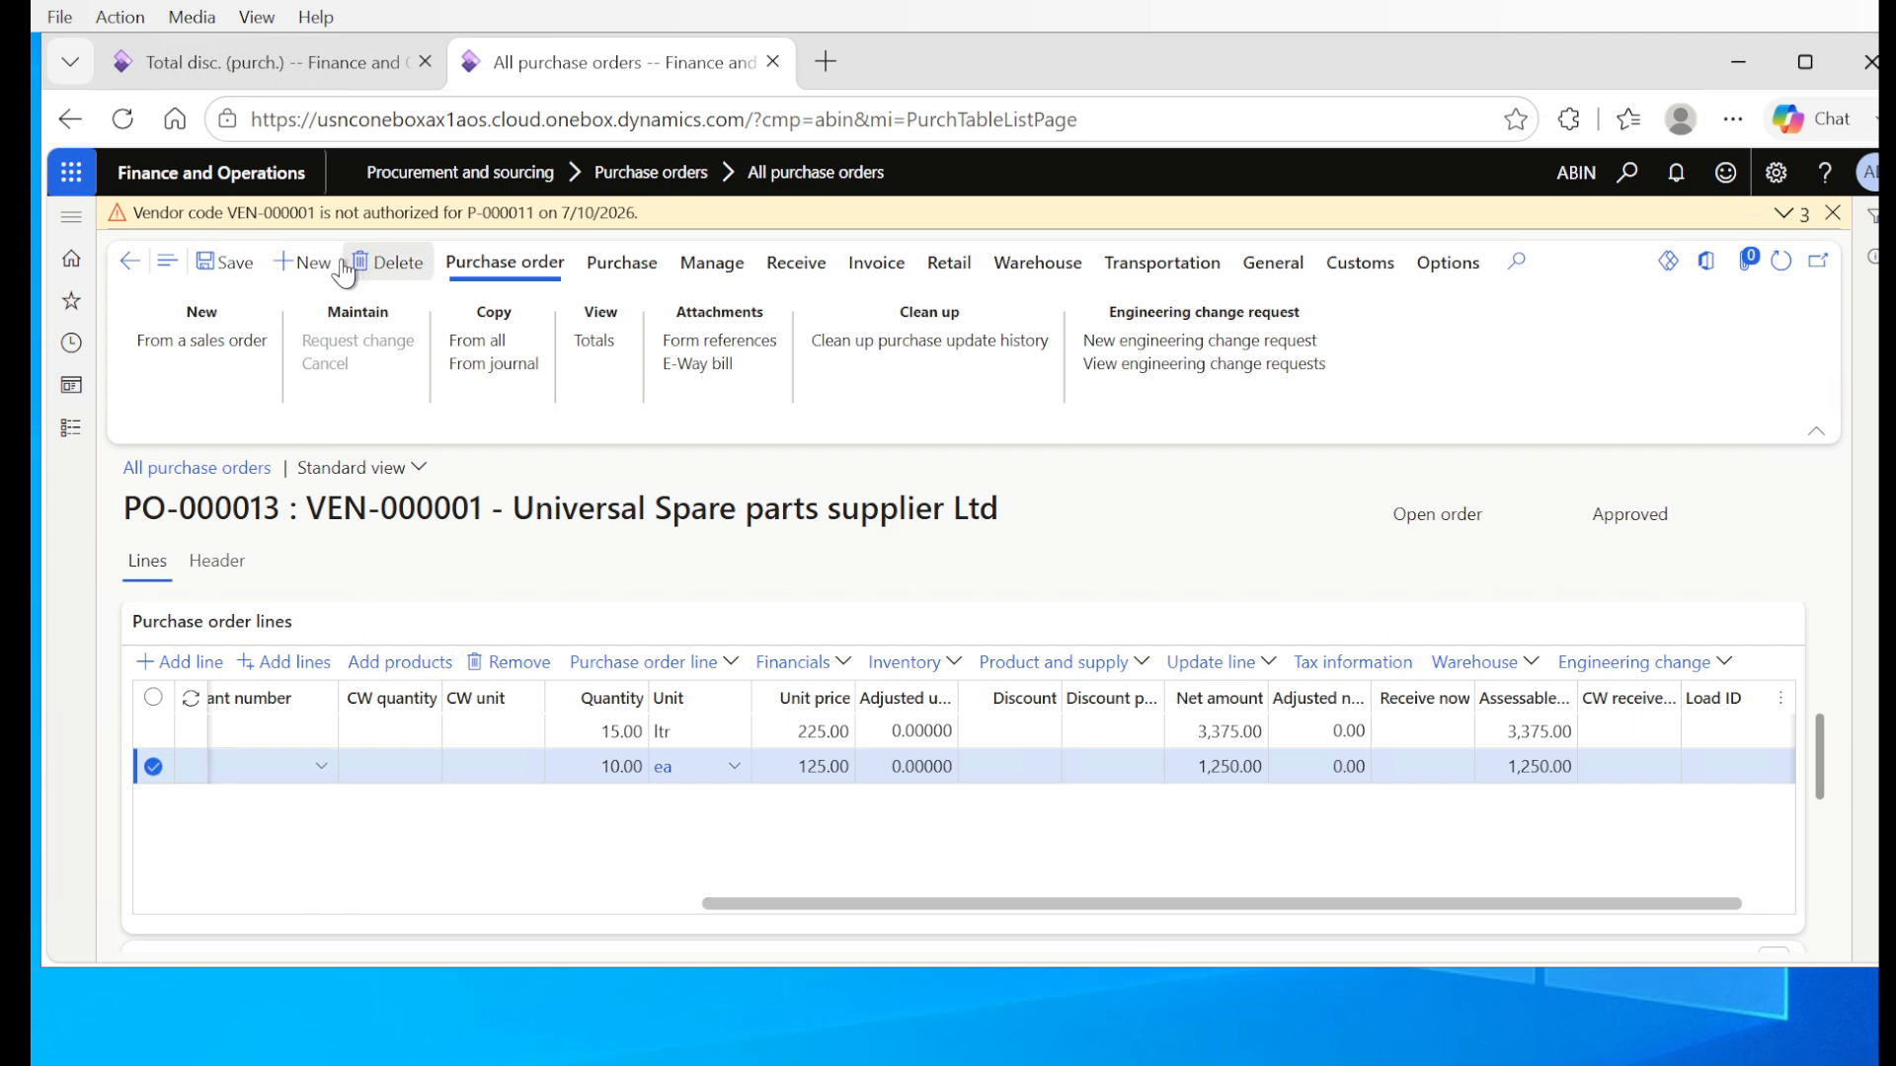
pyautogui.click(235, 265)
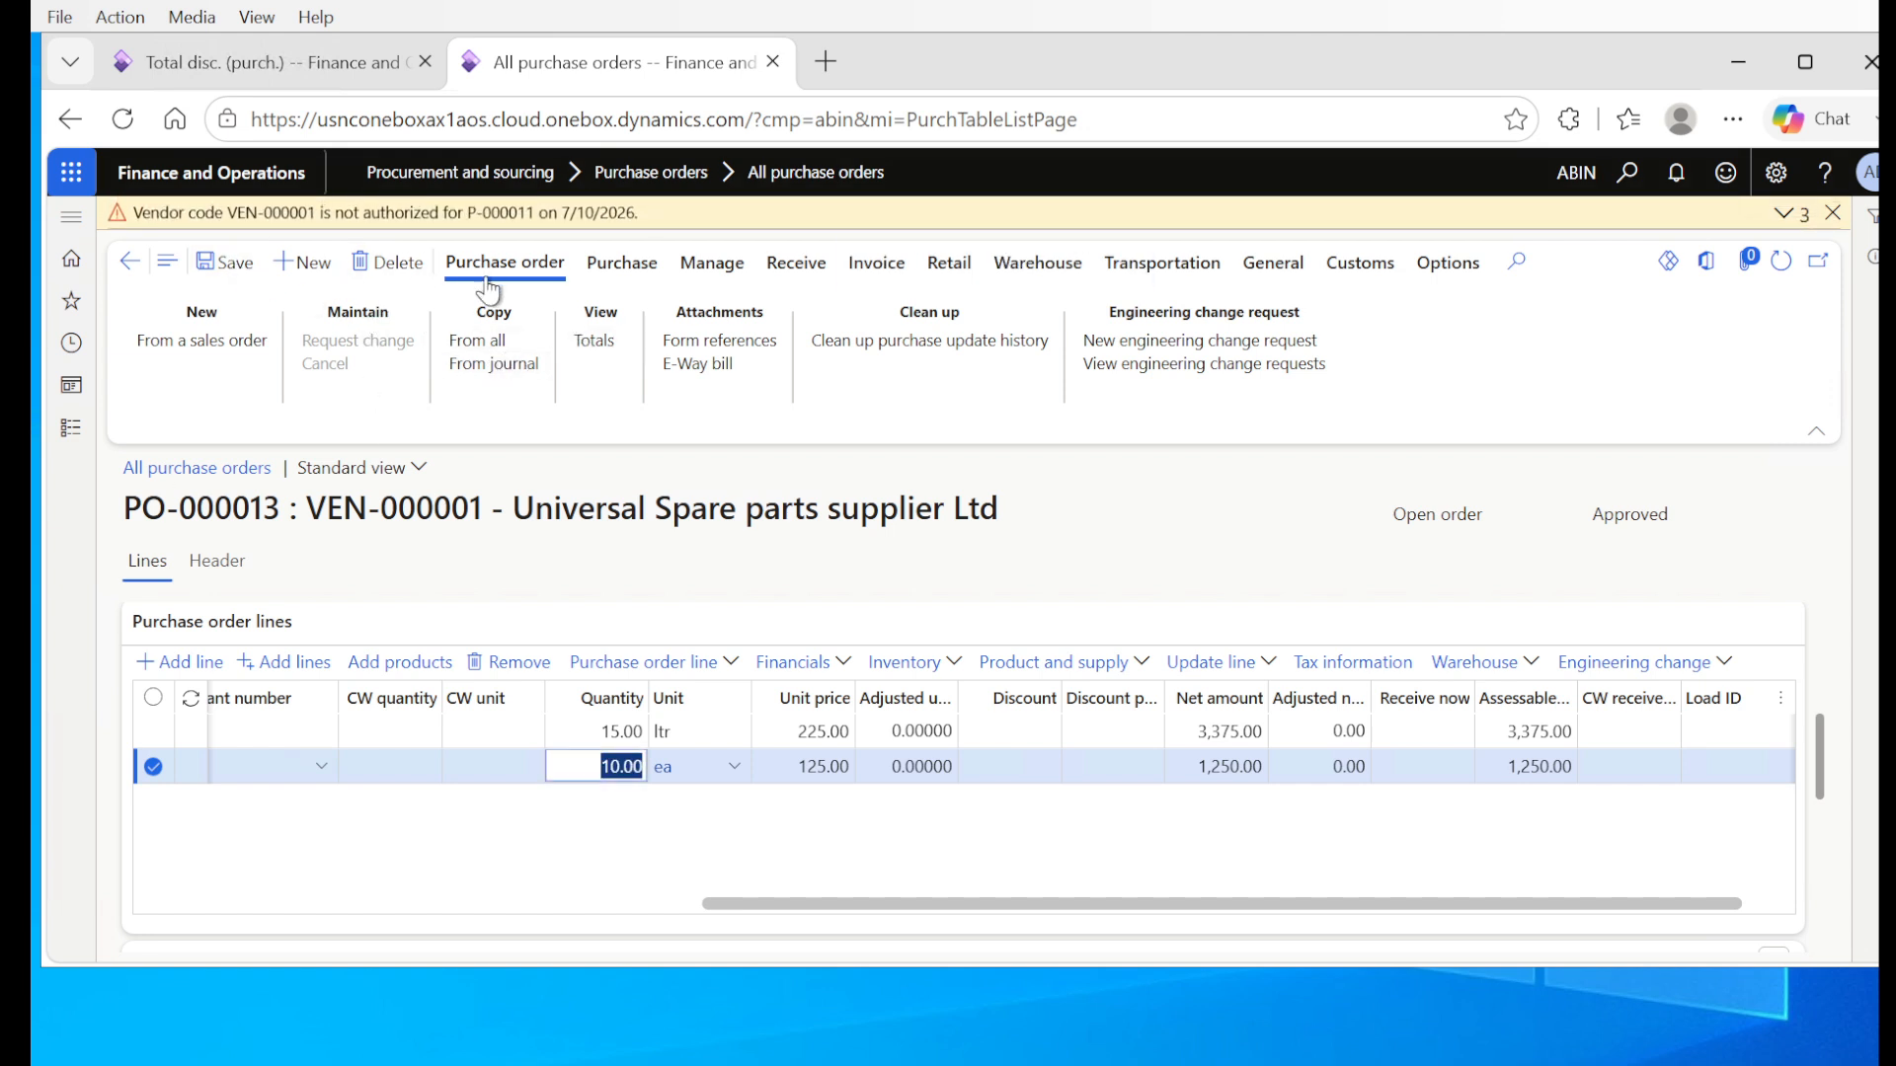
# Step: Select both purchase order lines and calculate the total discount for the order
pyautogui.click(630, 265)
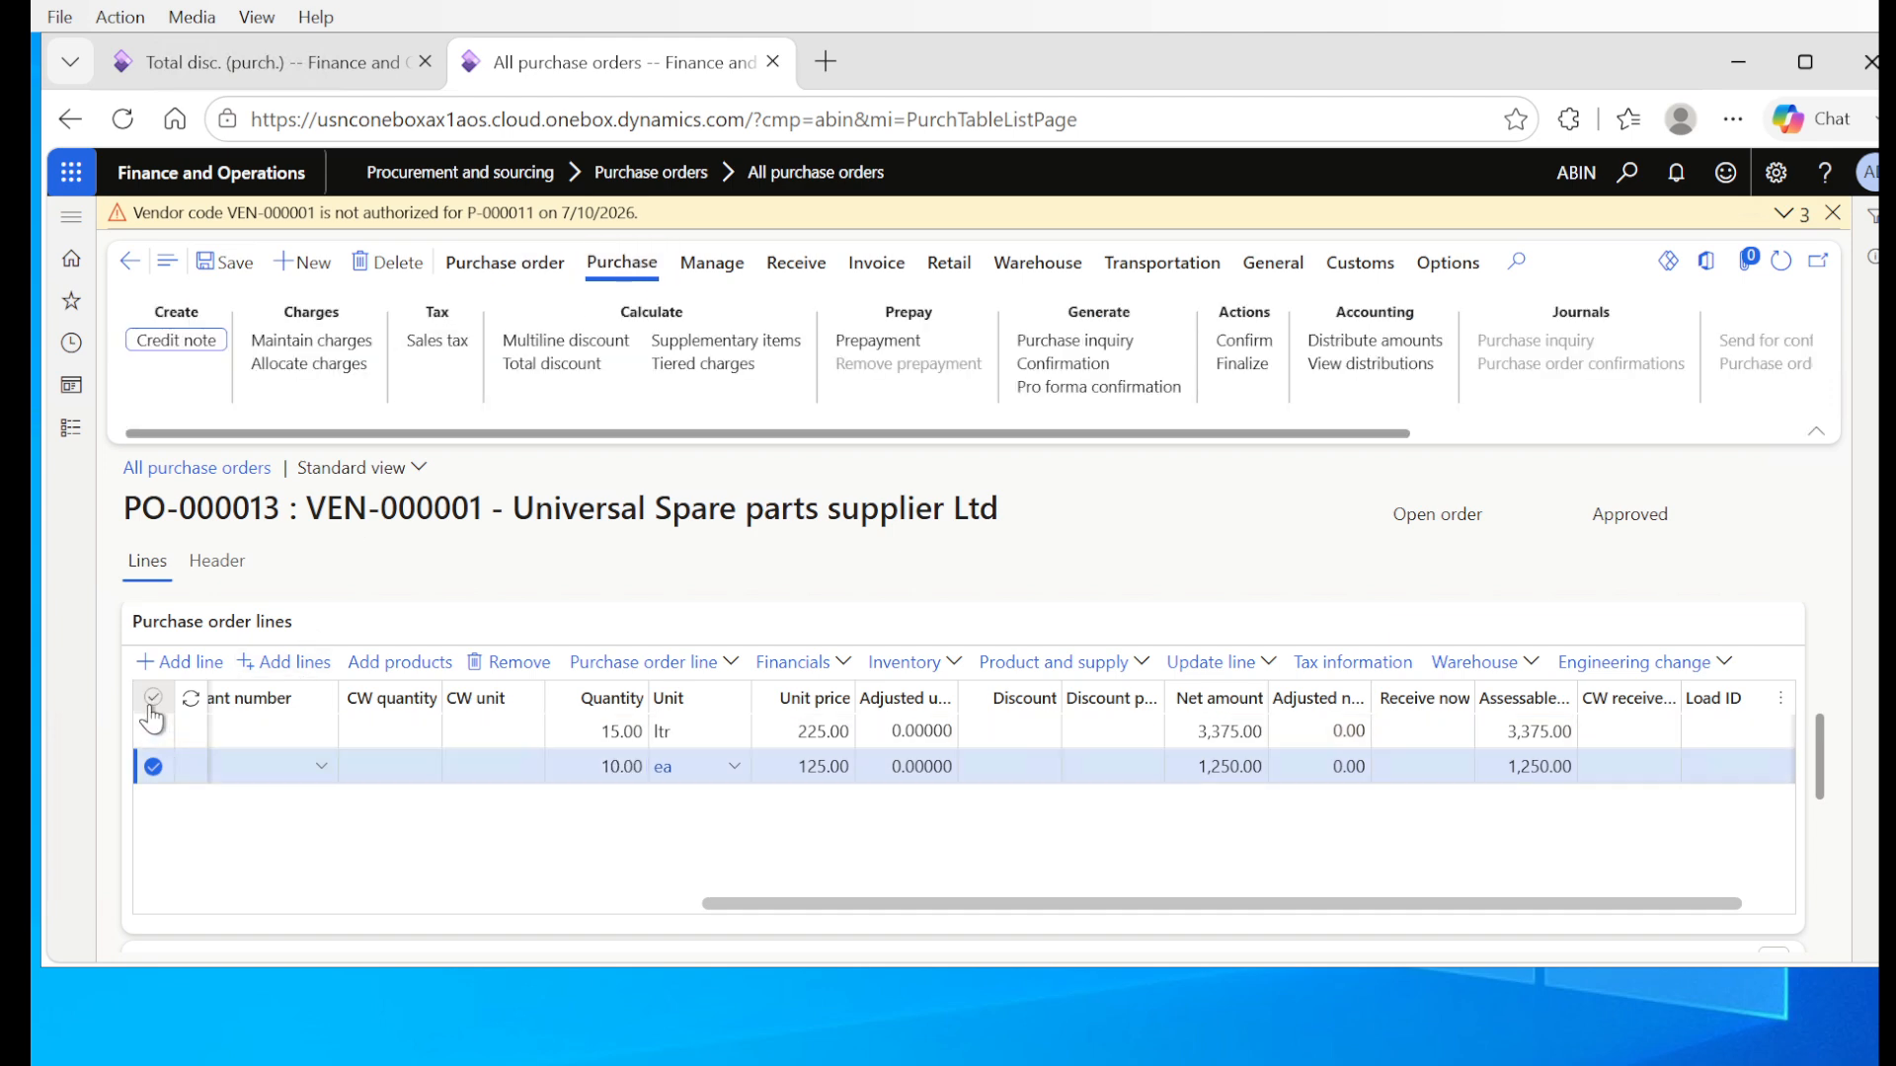
pyautogui.click(152, 700)
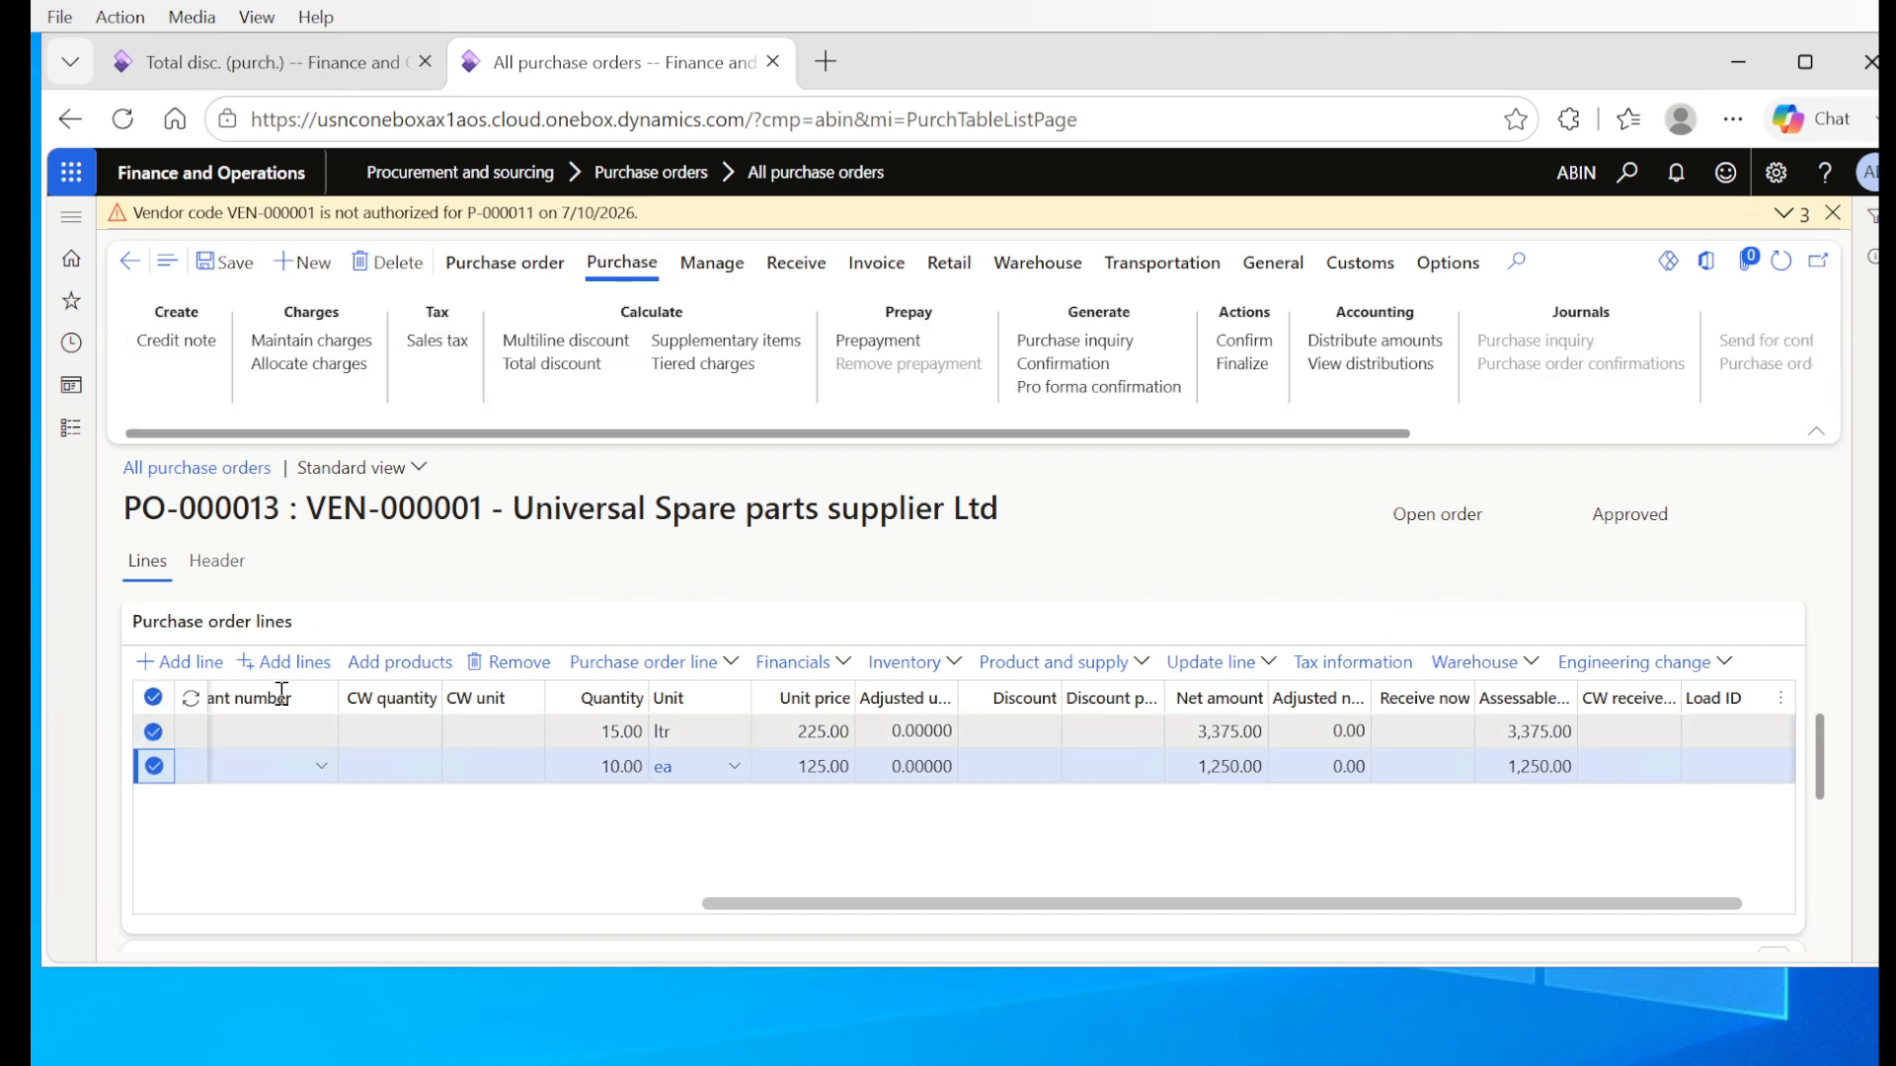
pyautogui.click(545, 365)
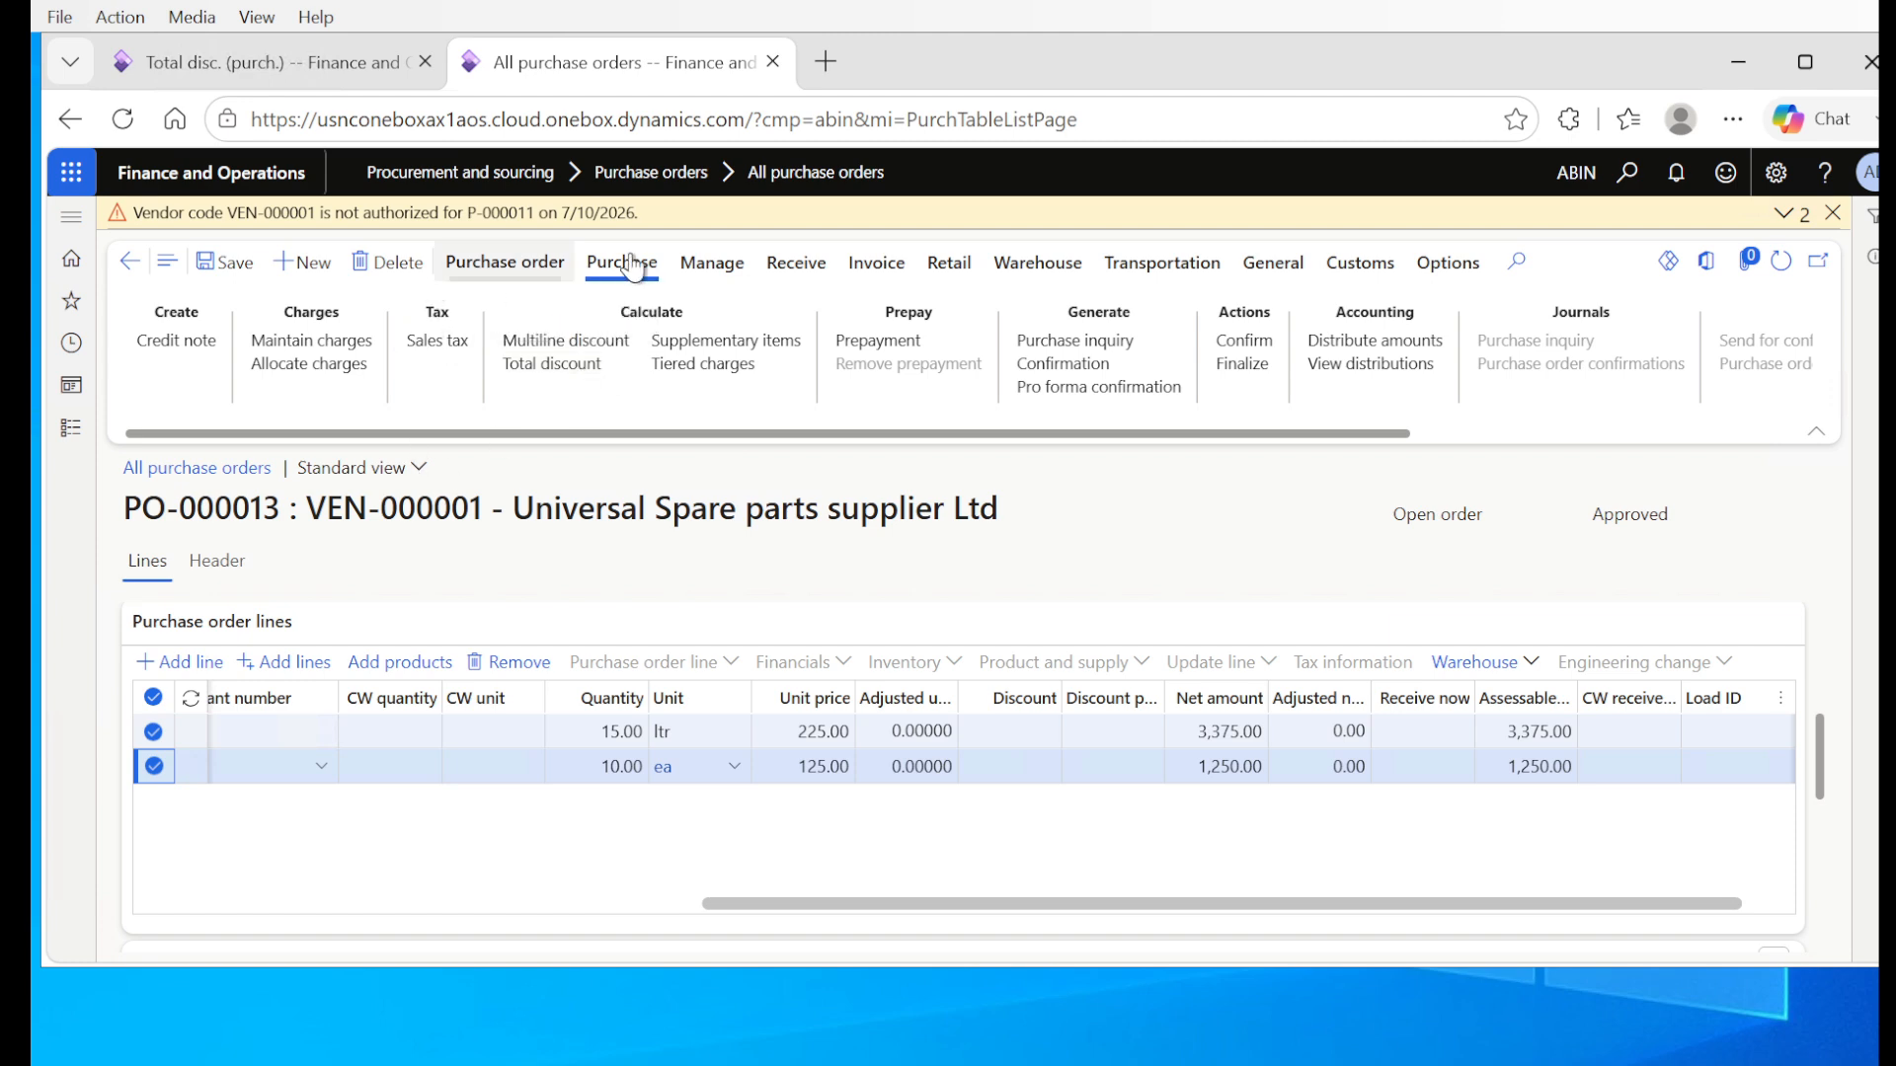
# Step: View the purchase order totals to check the subtotal, total discount and total amount, and close them
pyautogui.click(503, 272)
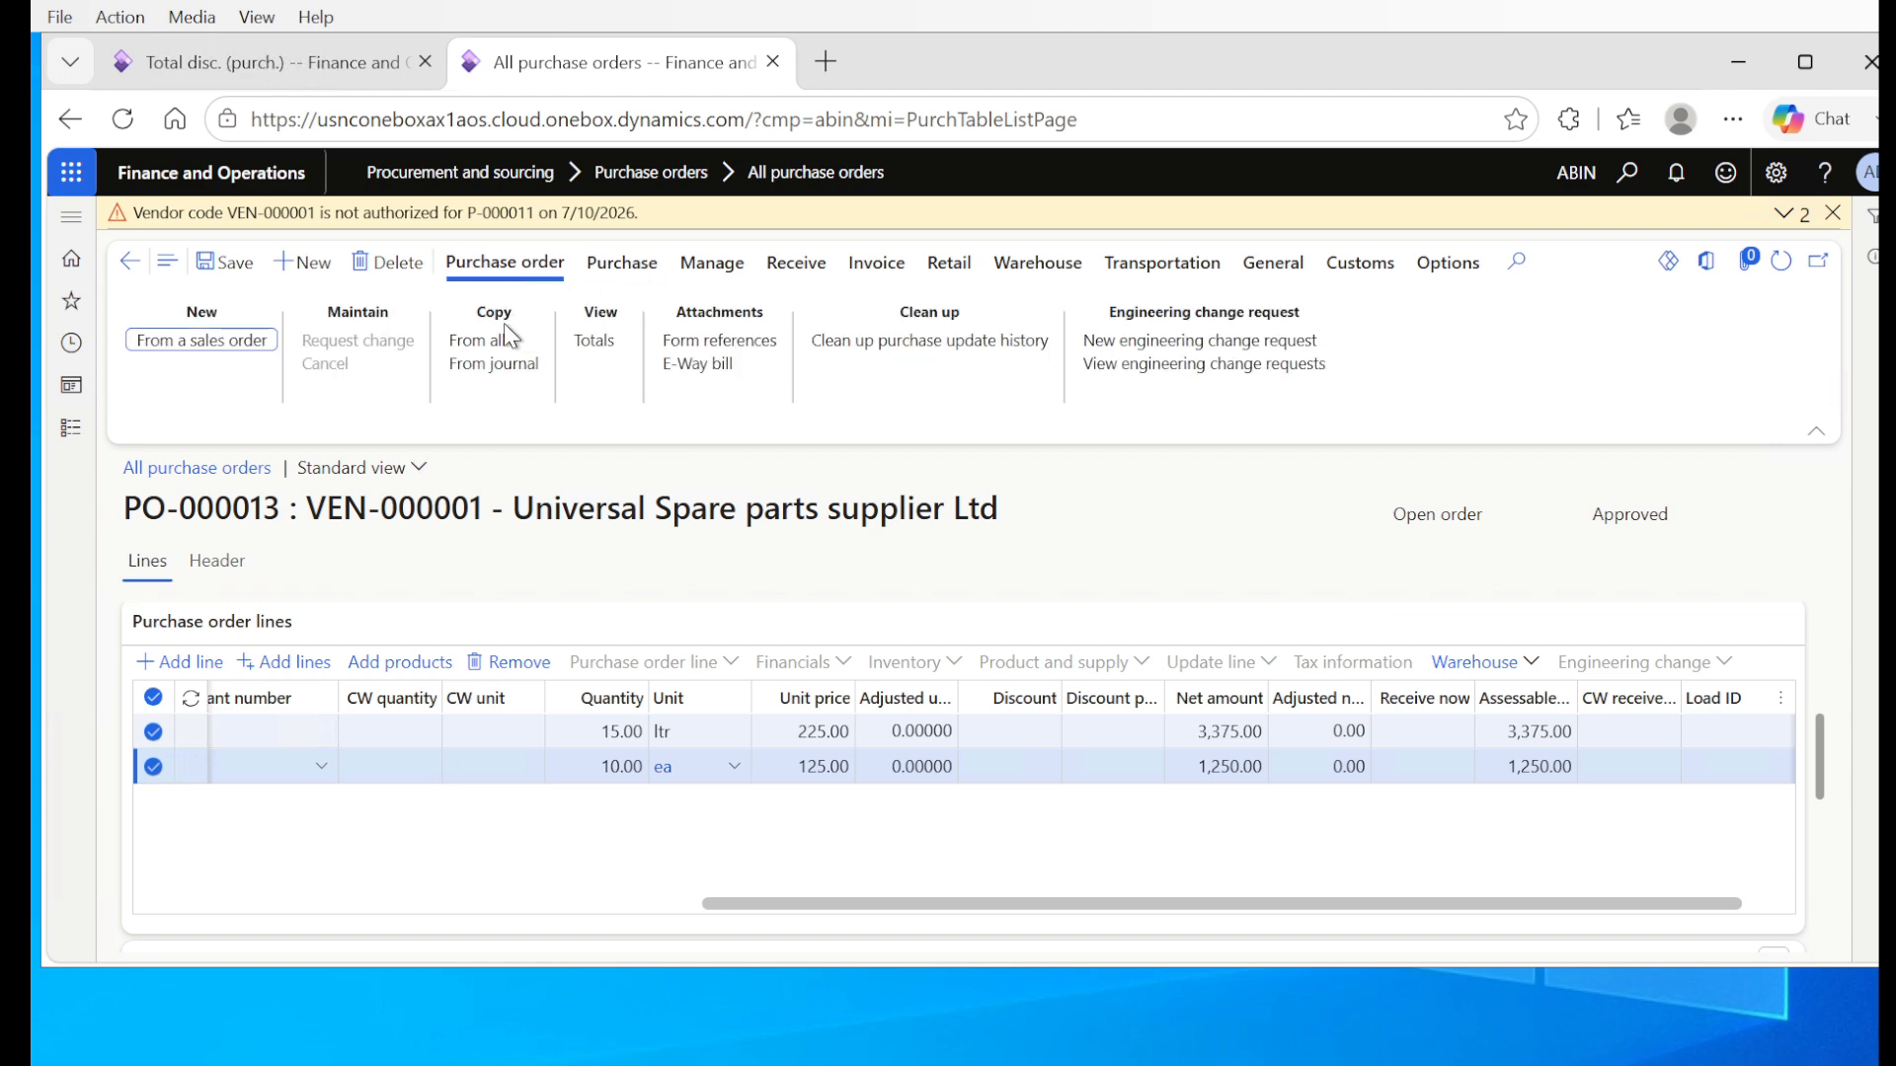
pyautogui.click(598, 342)
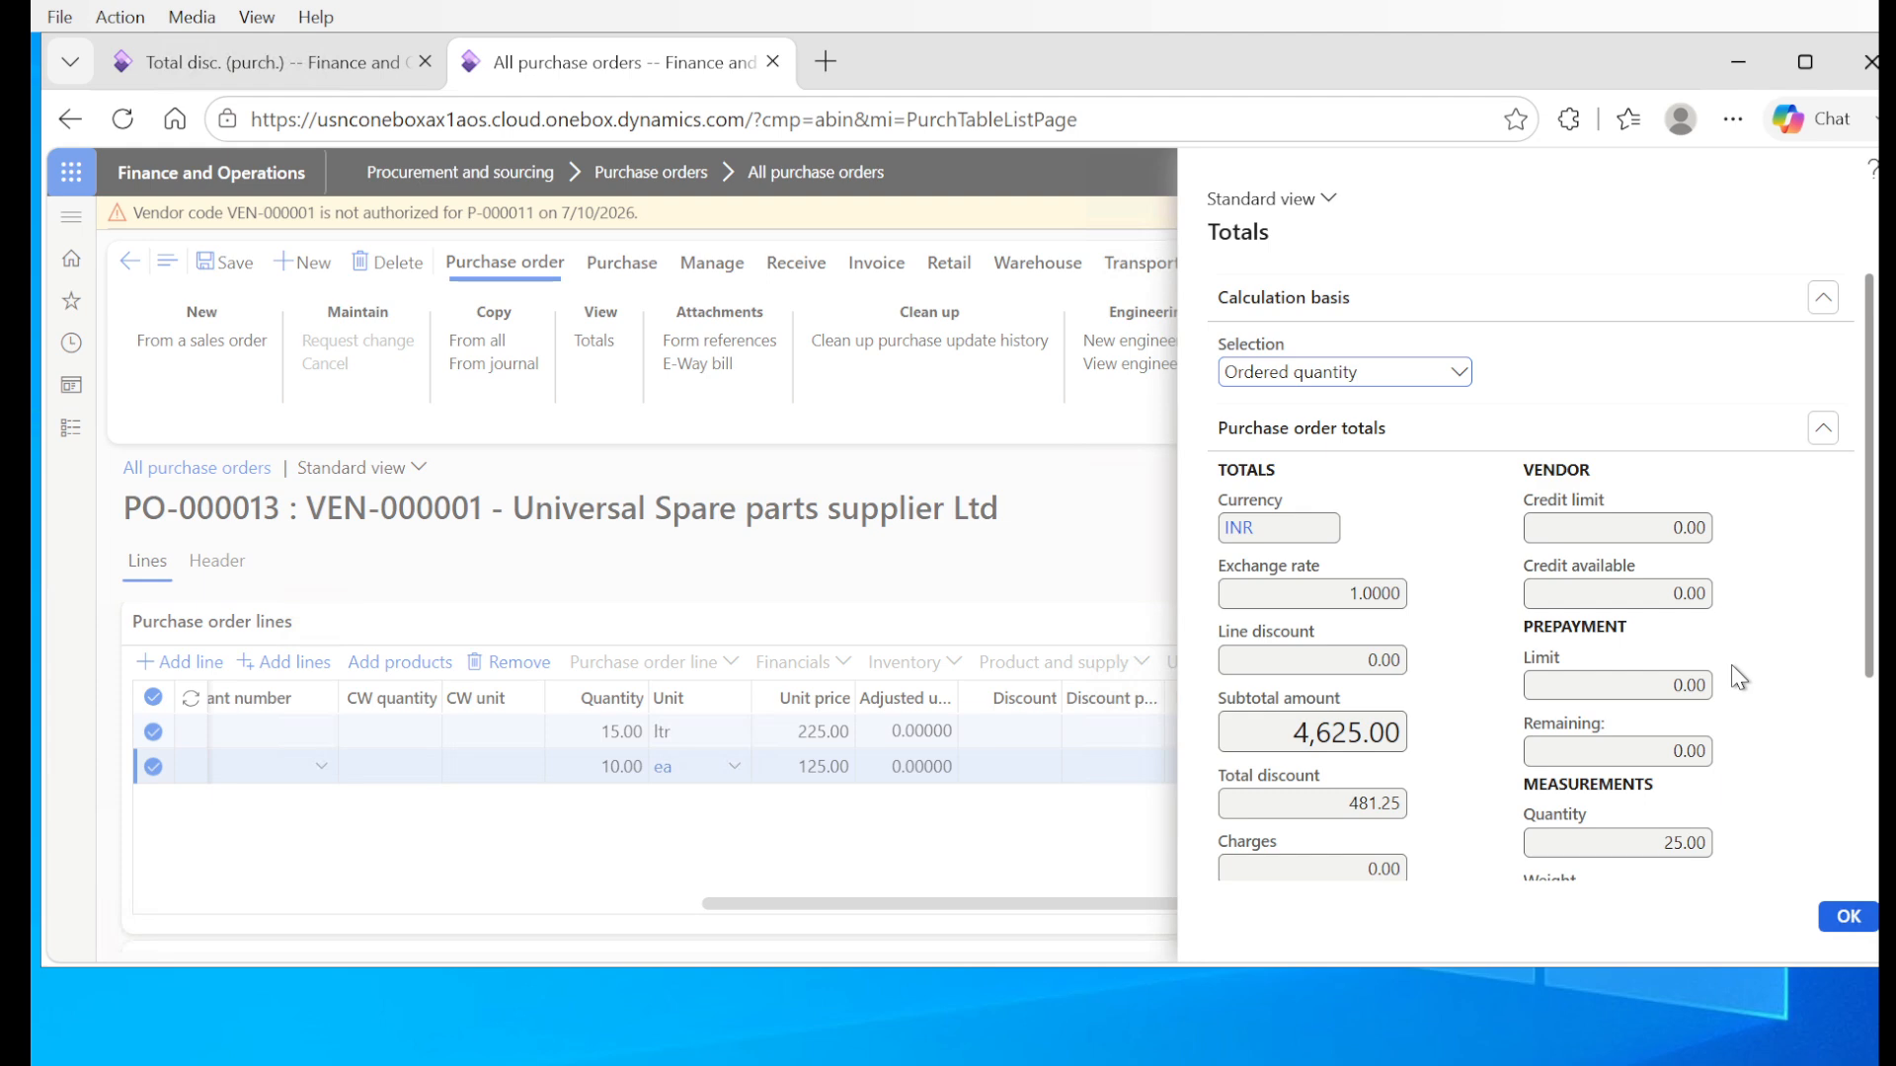
pyautogui.moveTo(1869, 667); pyautogui.dragTo(1873, 819)
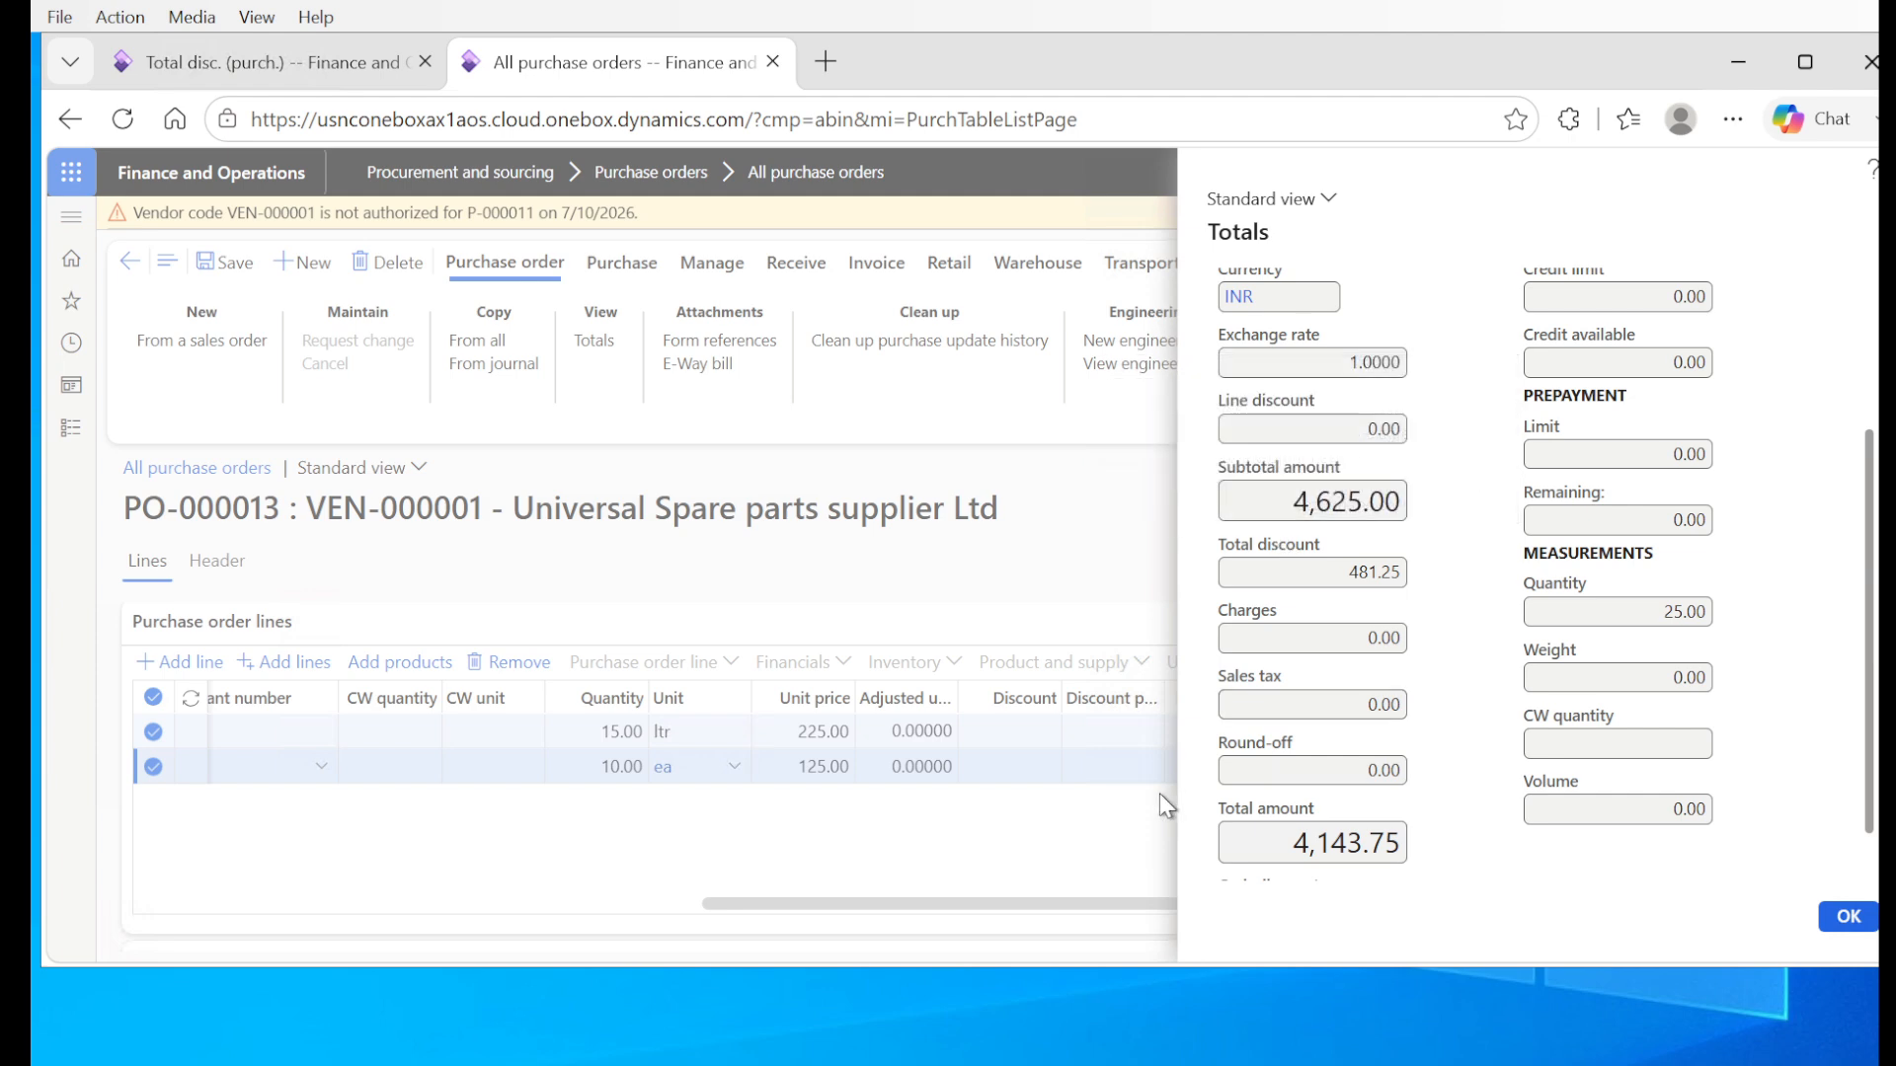
pyautogui.click(1846, 916)
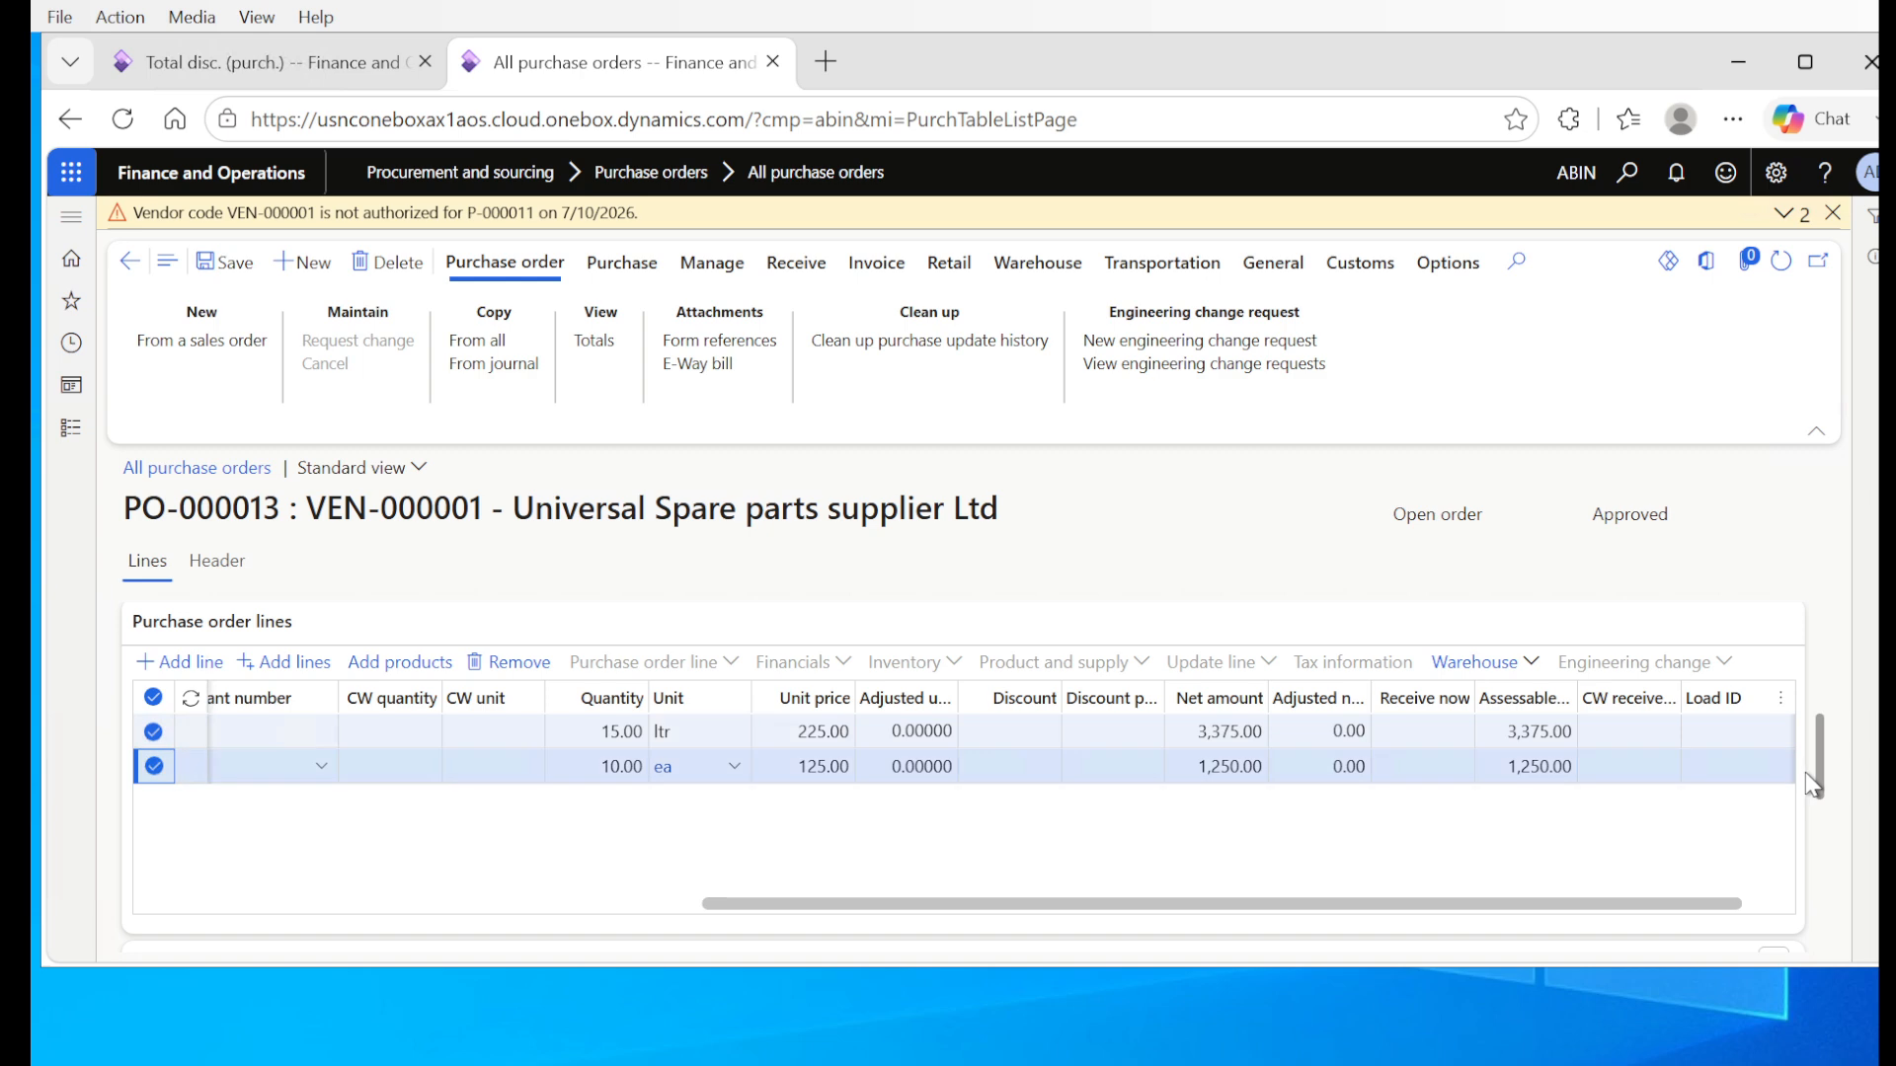
pyautogui.moveTo(1819, 775); pyautogui.dragTo(1826, 797)
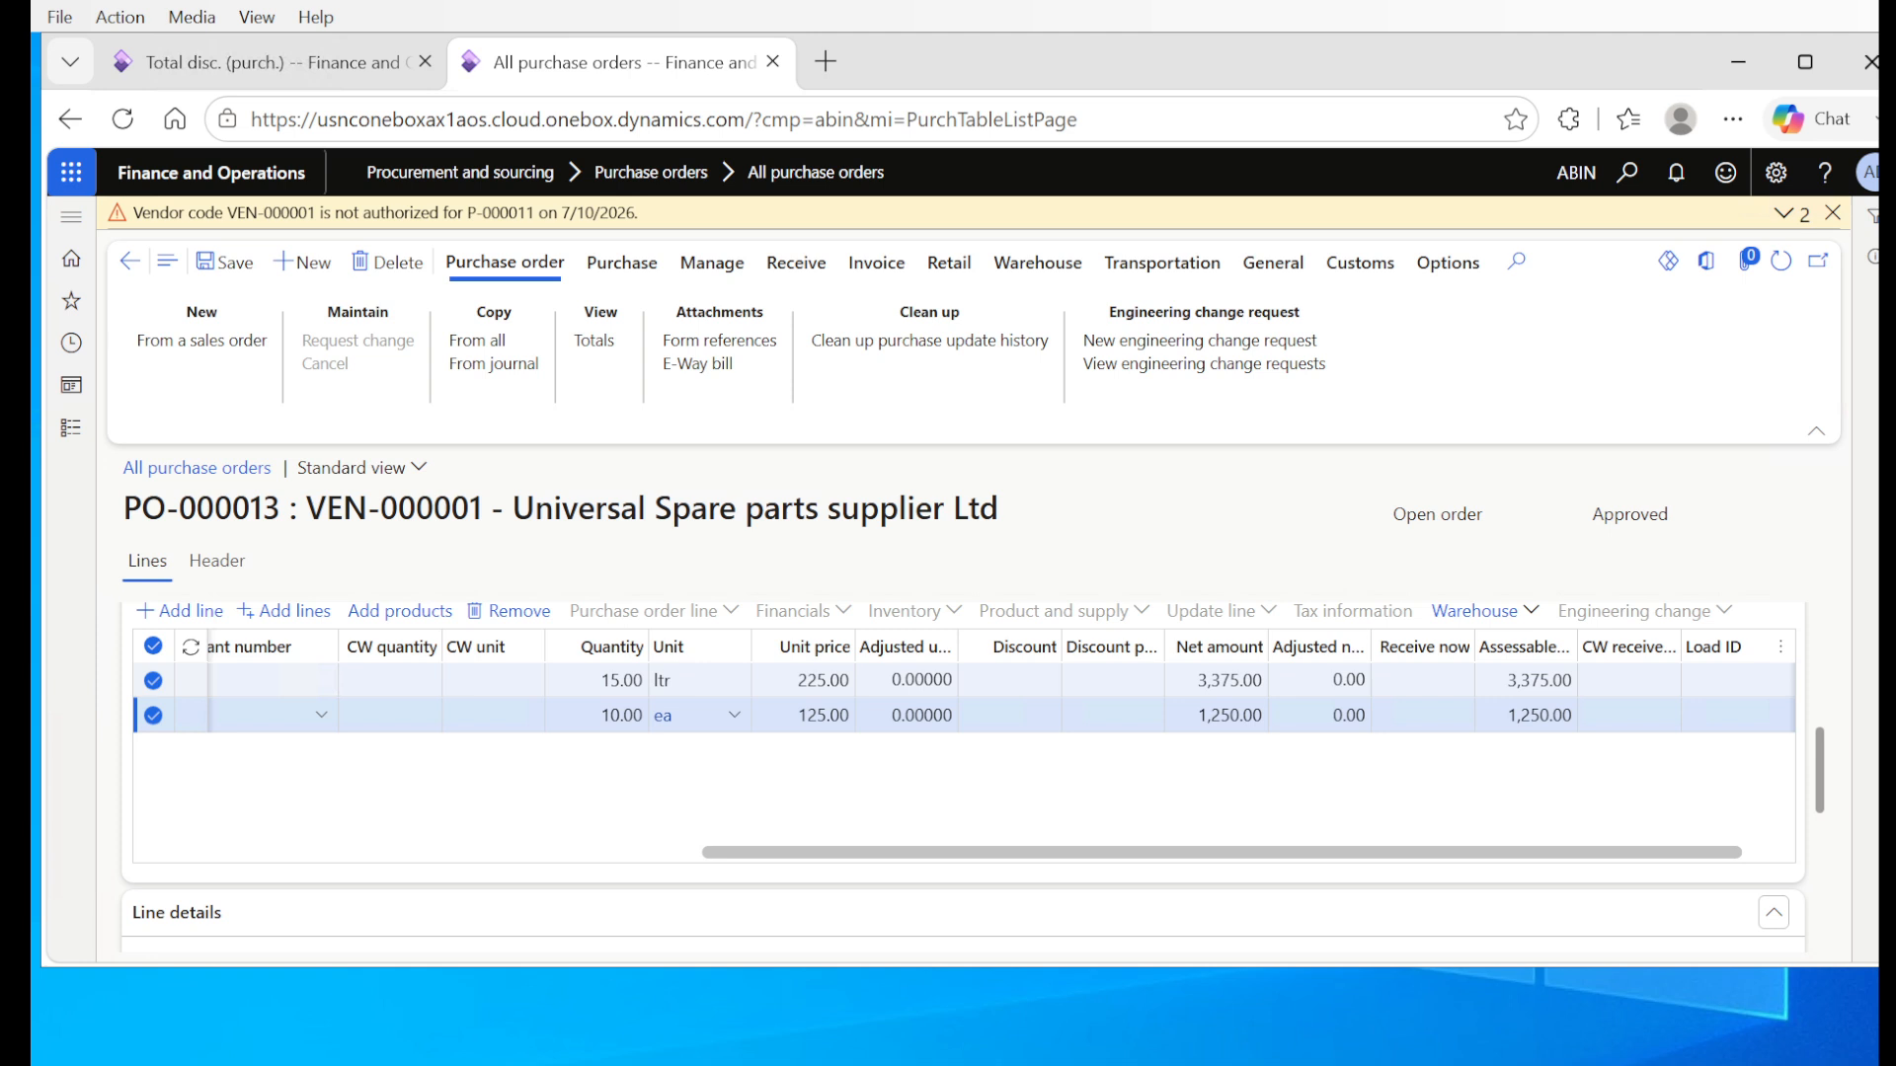
# Step: Reopen the purchase order totals and compare the total discount with the vendor's posted total discount agreements
pyautogui.click(605, 351)
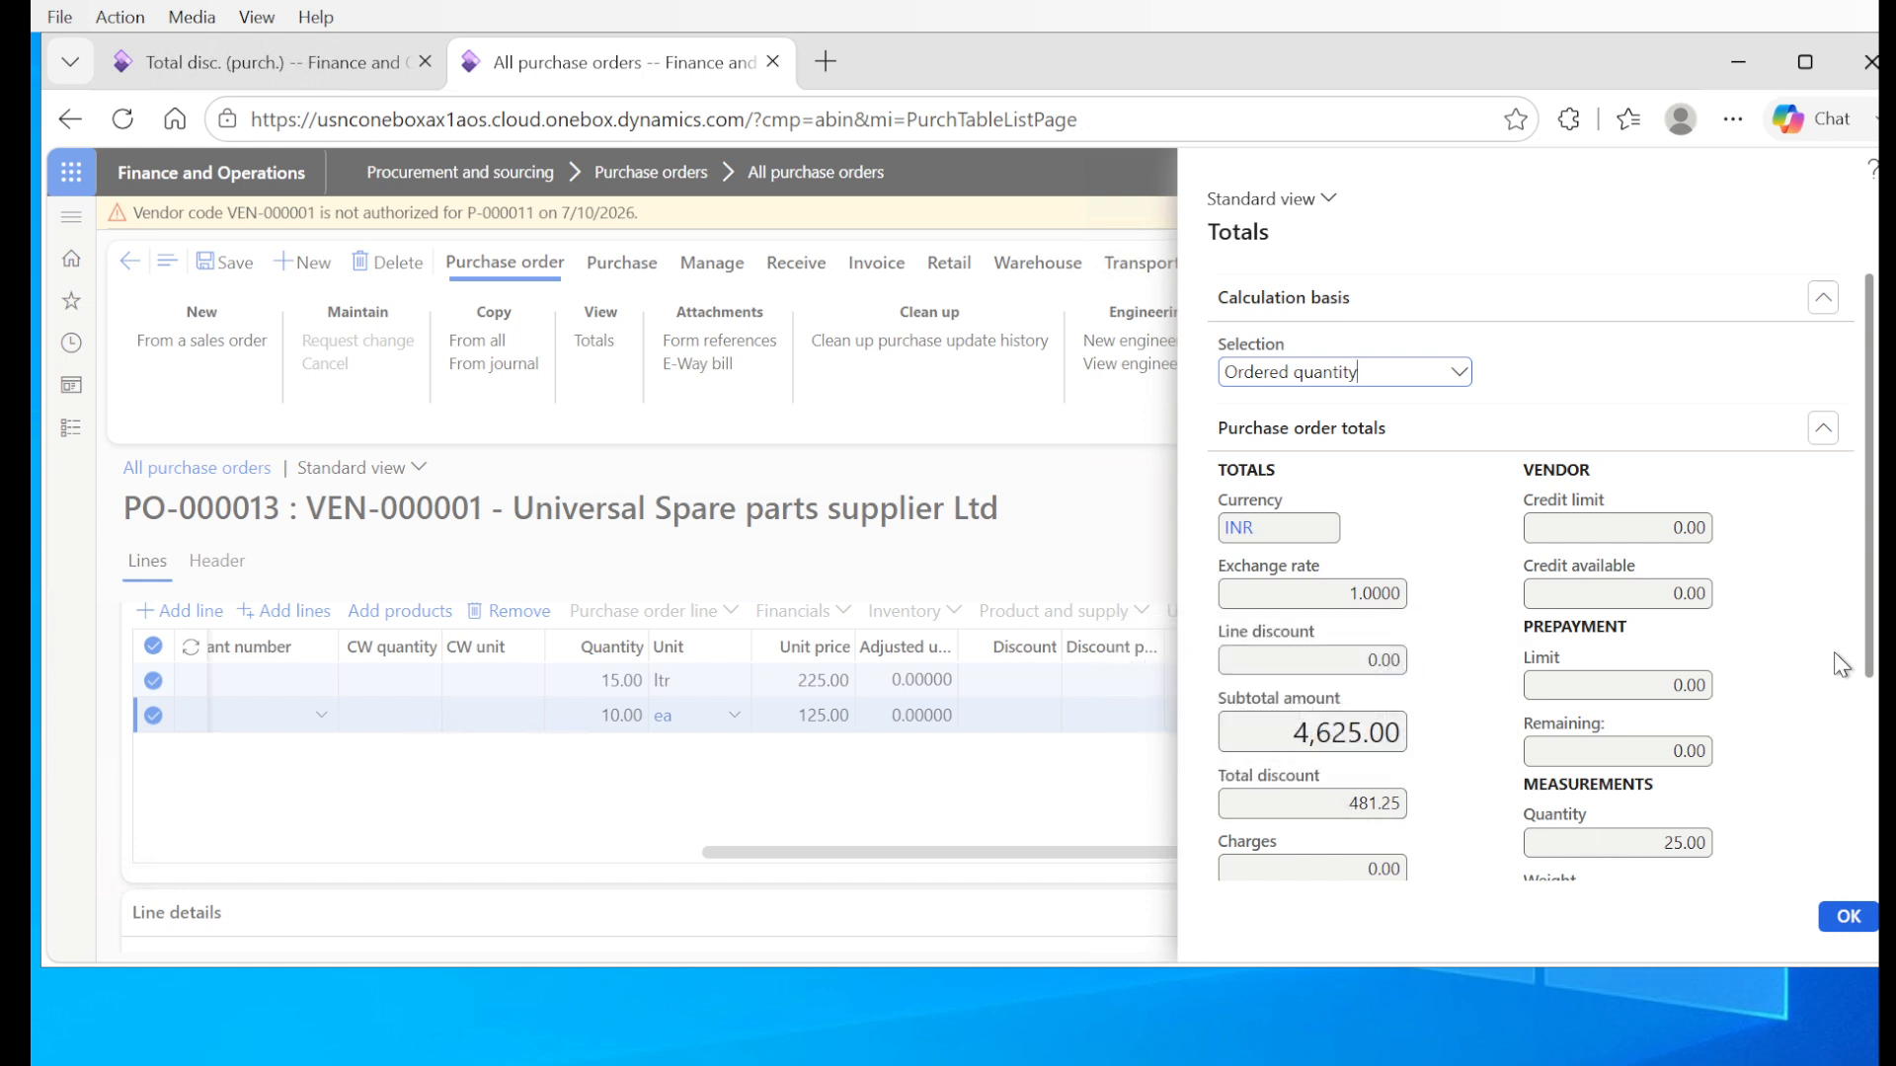
pyautogui.moveTo(1869, 671); pyautogui.dragTo(1876, 852)
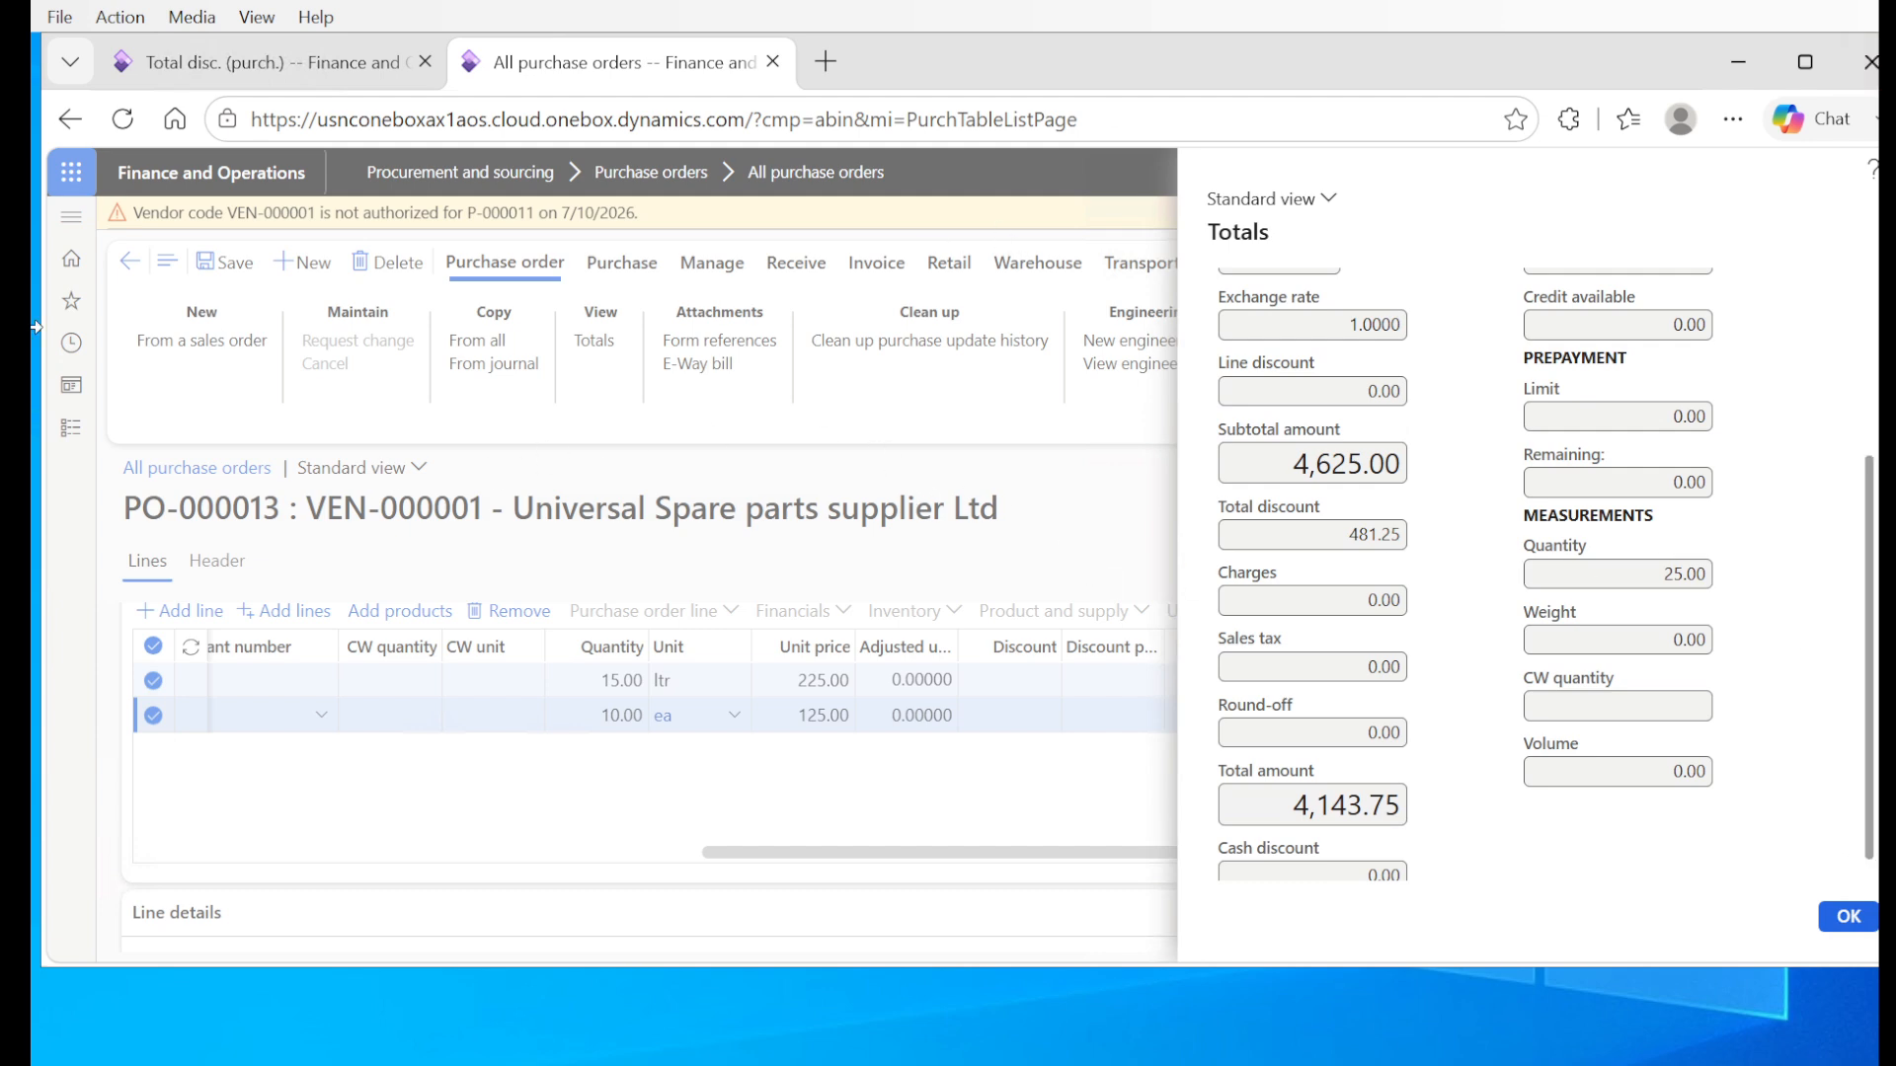
pyautogui.click(174, 65)
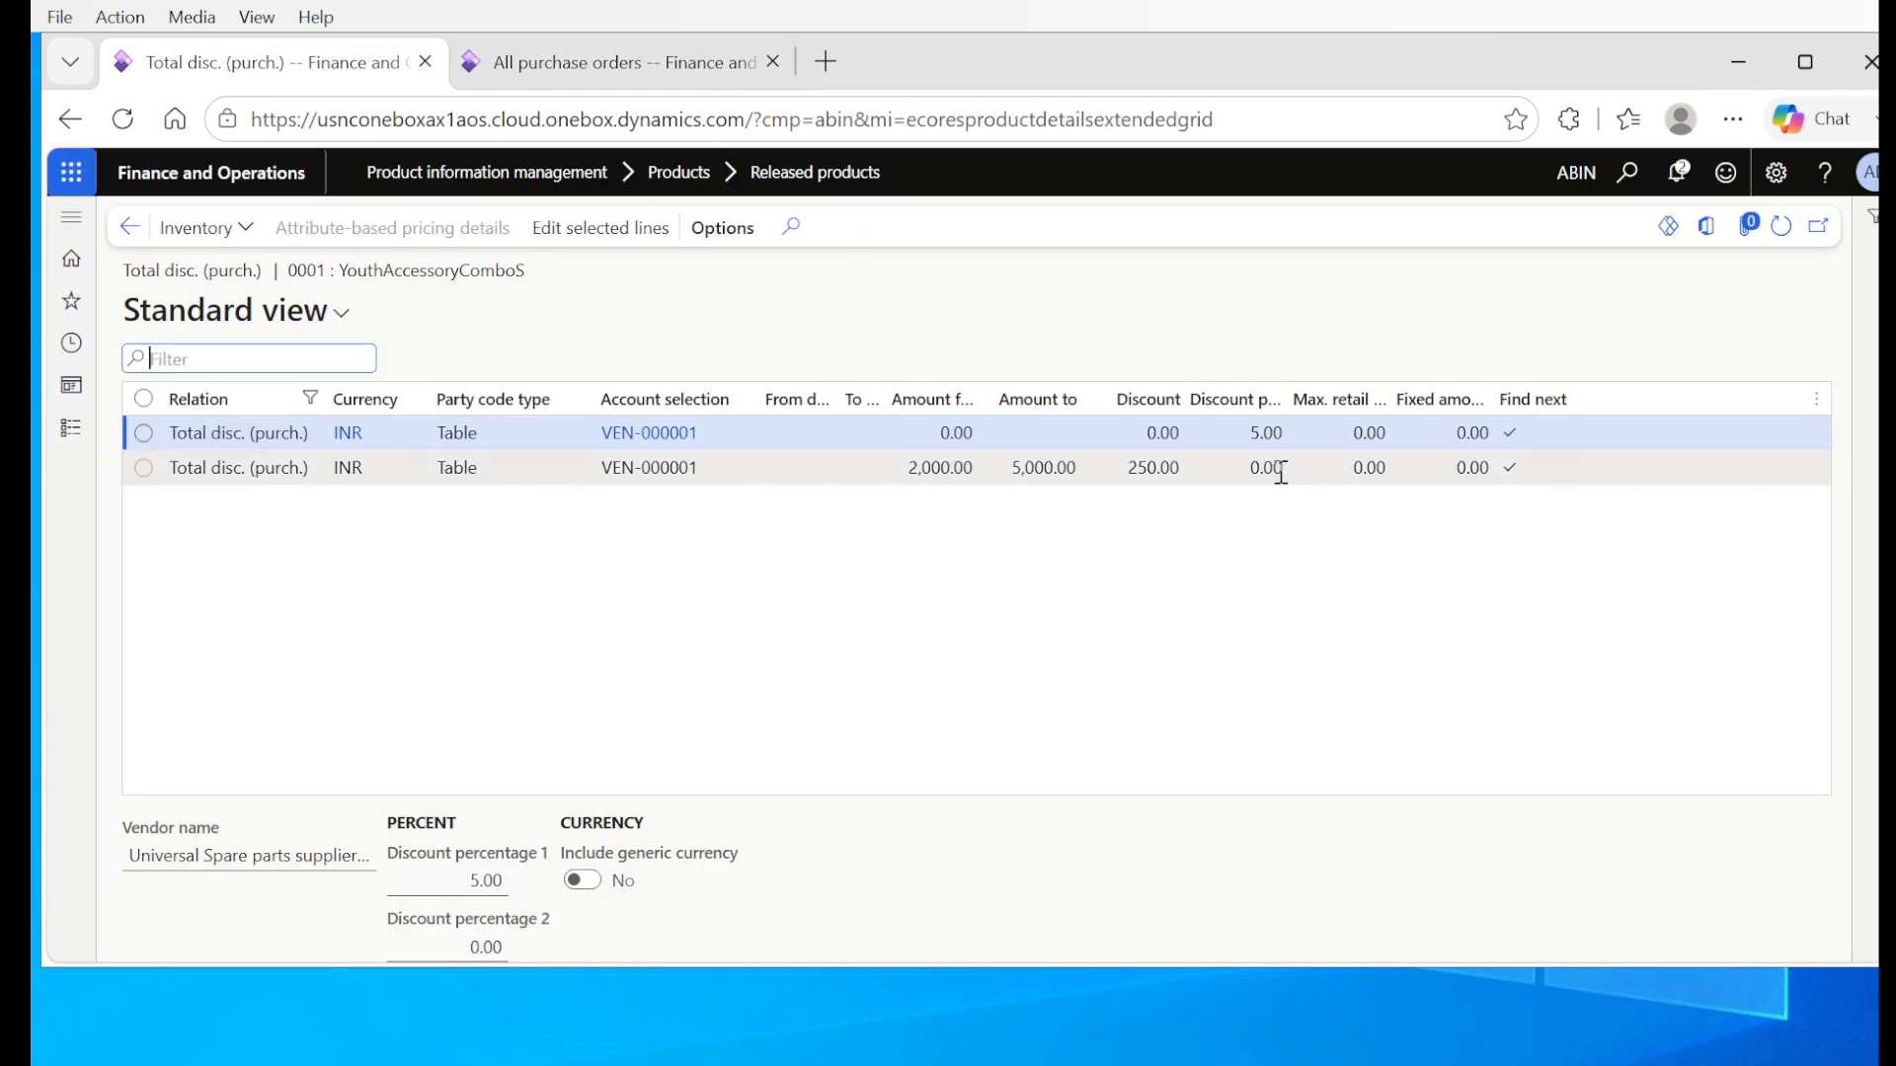